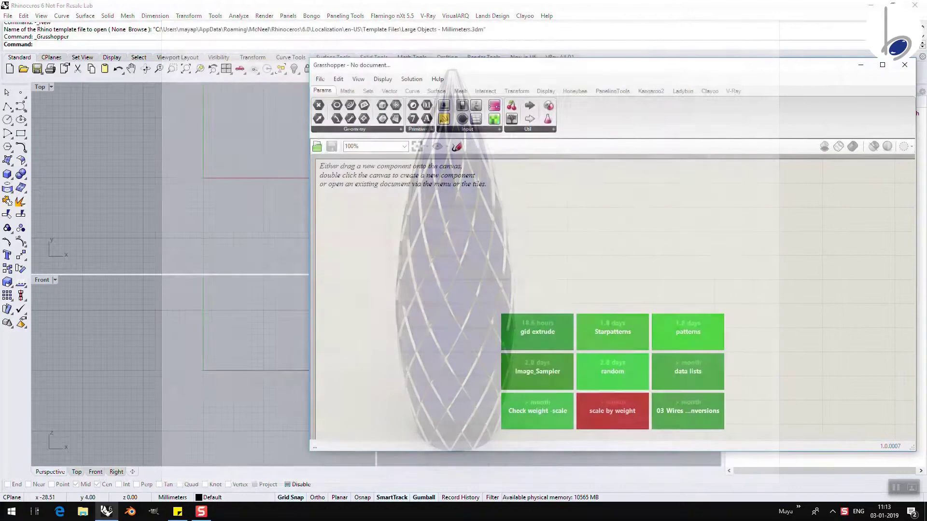
Add a Circle component to the canvas and feed its radius with a number slider set to 15.
click(412, 91)
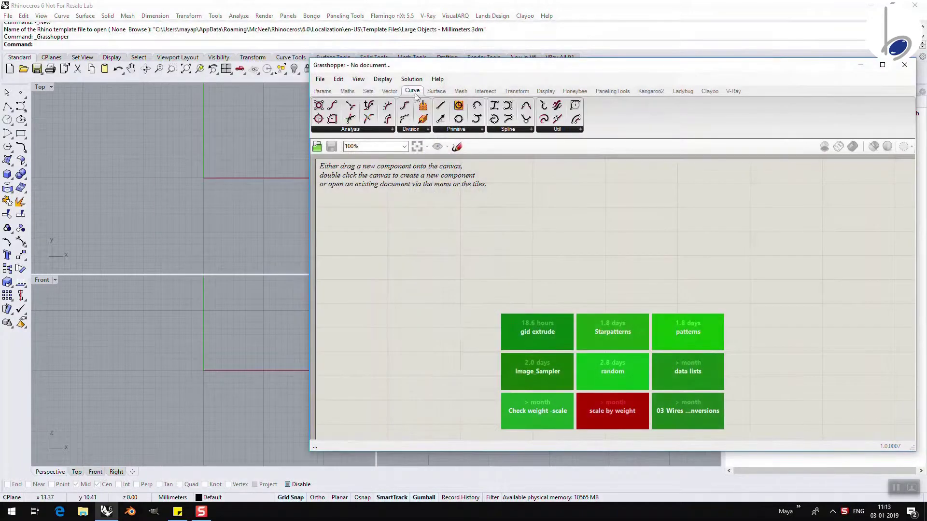
click(445, 131)
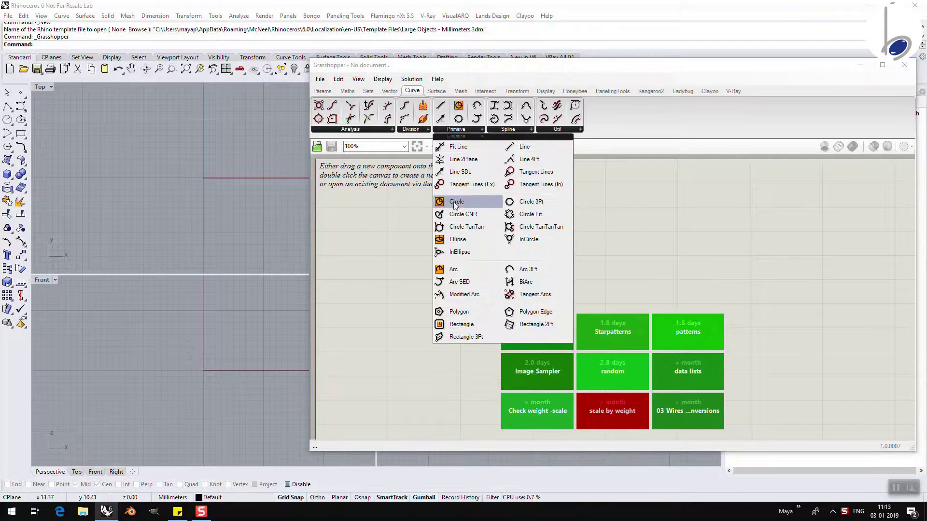
drag(455, 200, 492, 236)
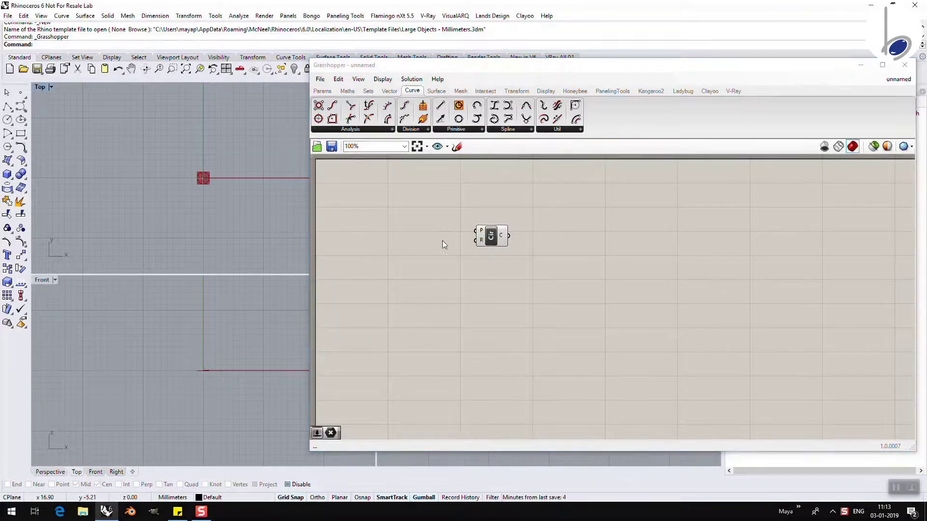
double_click(399, 242)
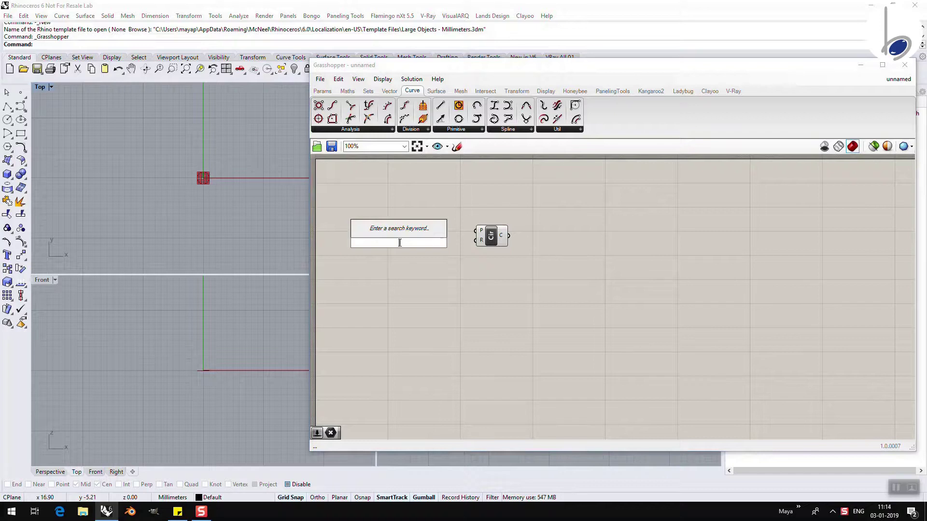
text(15)
key(Return)
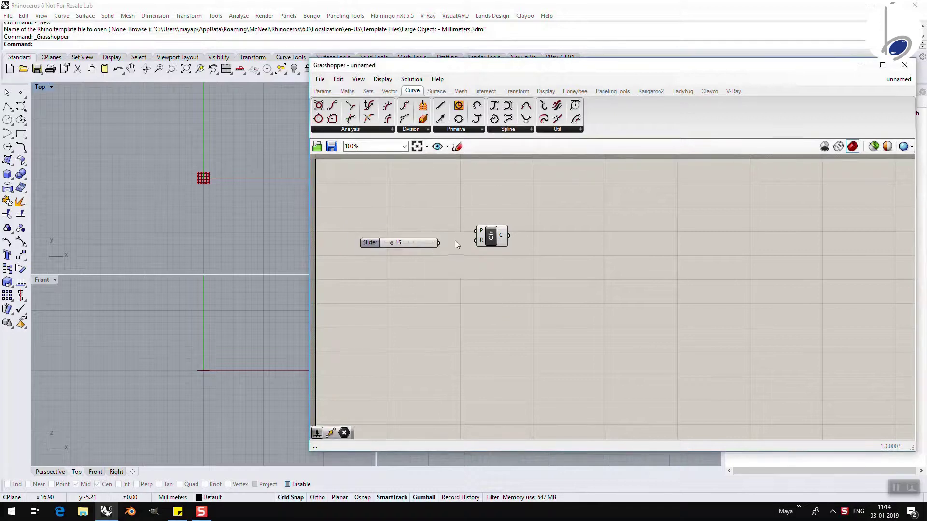
drag(439, 243, 492, 246)
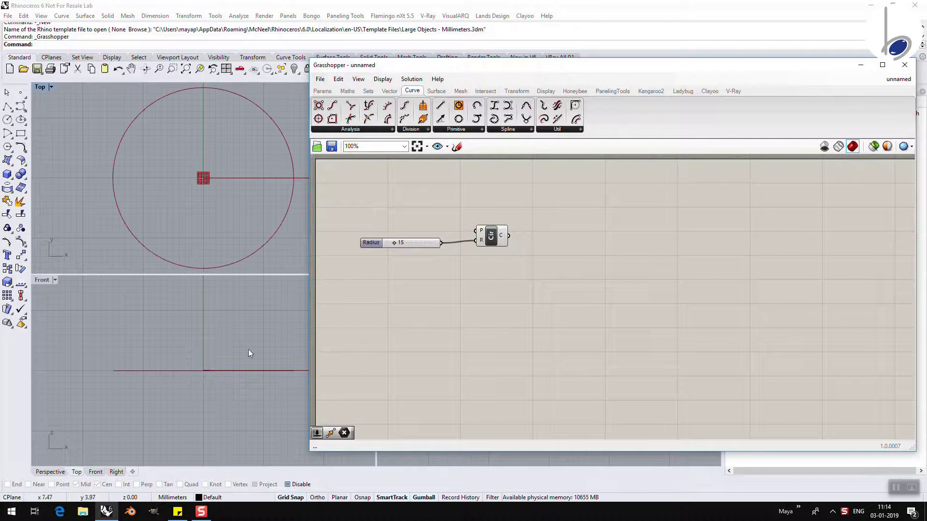
Sketch a bulging degree-3 profile curve in the Front view, from near the vertical axis down to the baseline.
right_click(198, 368)
right_drag(199, 368, 187, 433)
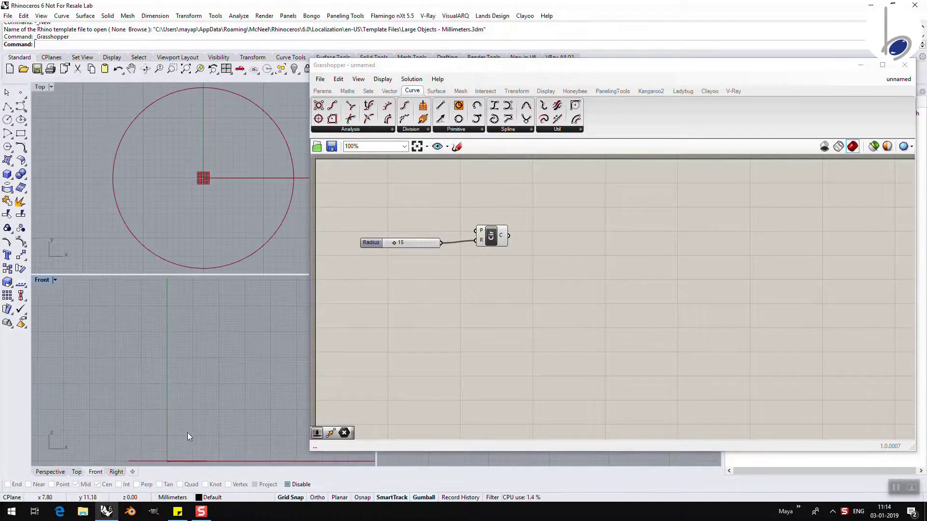
click(20, 106)
scroll(183, 397, down, 2)
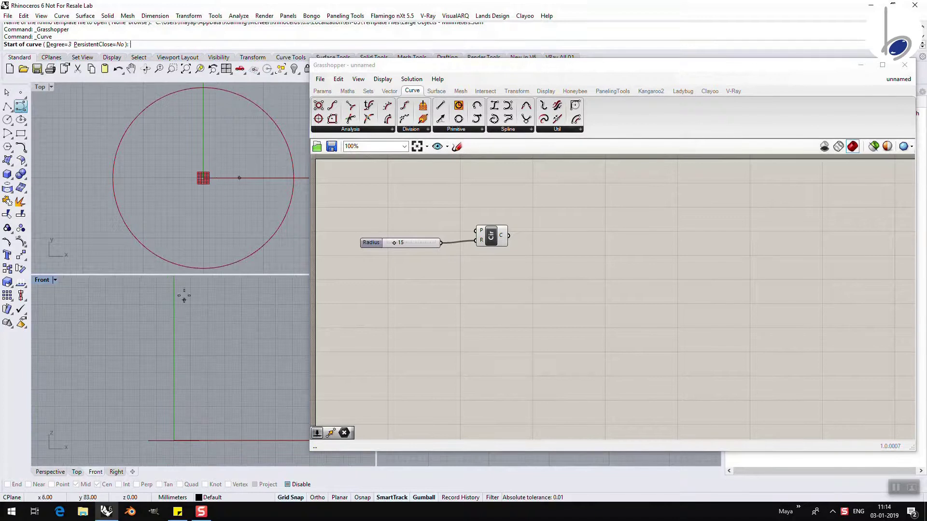
right_drag(181, 327, 186, 358)
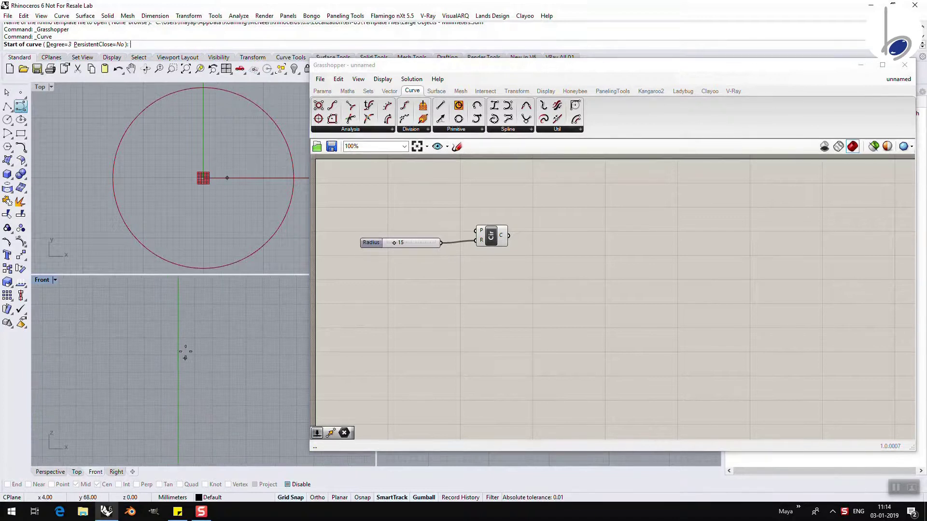
click(180, 300)
click(207, 362)
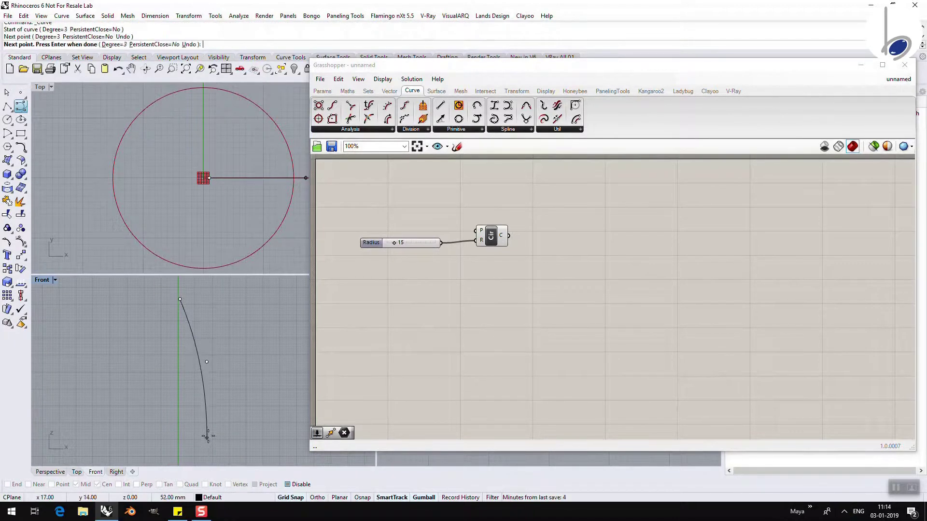
right_drag(201, 459, 204, 395)
click(203, 395)
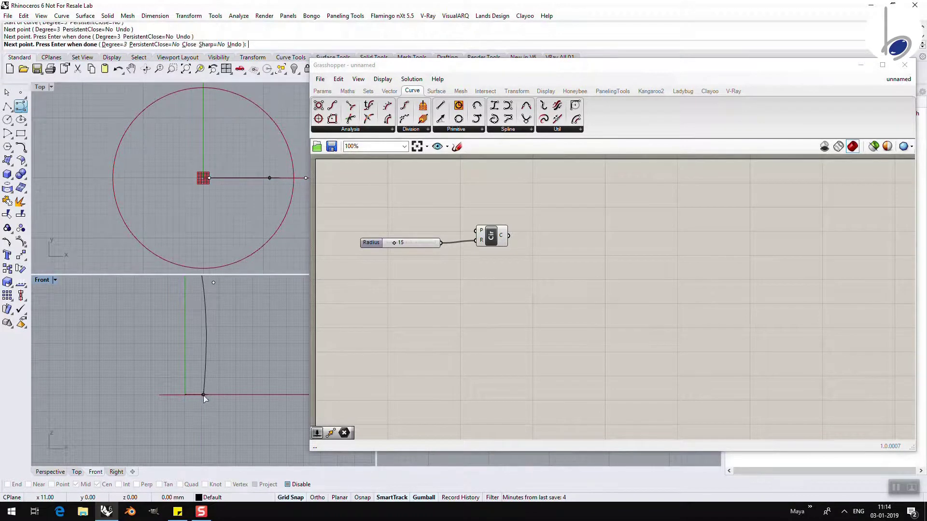
key(Return)
Shift the sketched profile curve sideways along X, then delete it.
right_drag(210, 331, 233, 395)
click(227, 374)
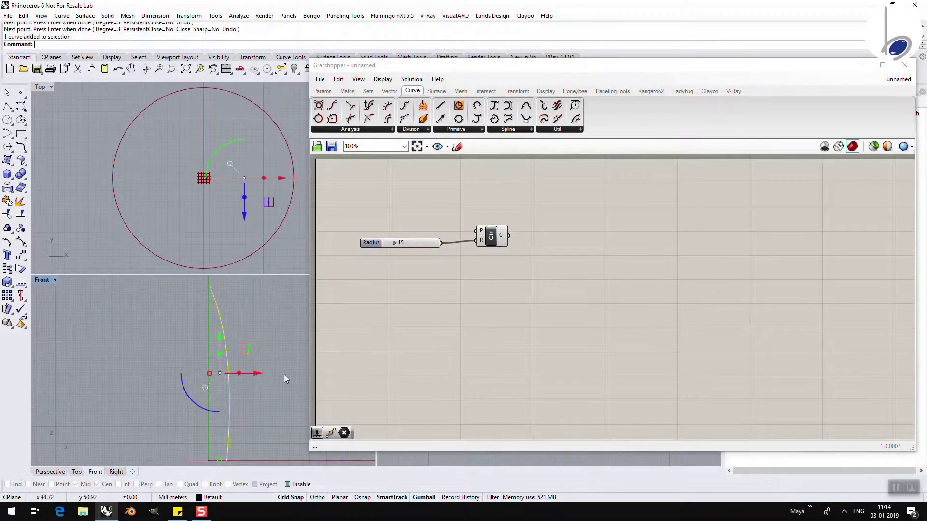
mouse_move(259, 373)
mouse_down()
mouse_move(268, 372)
mouse_move(259, 372)
mouse_up()
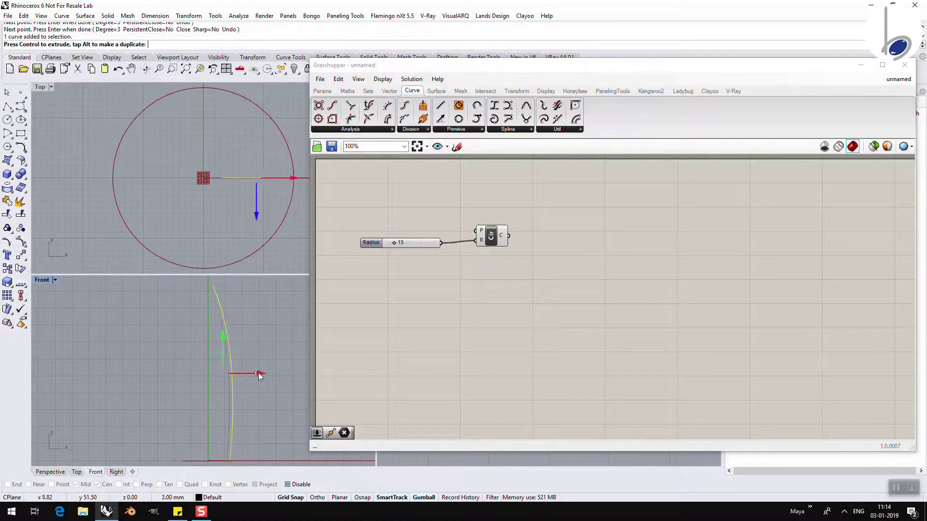
key(Delete)
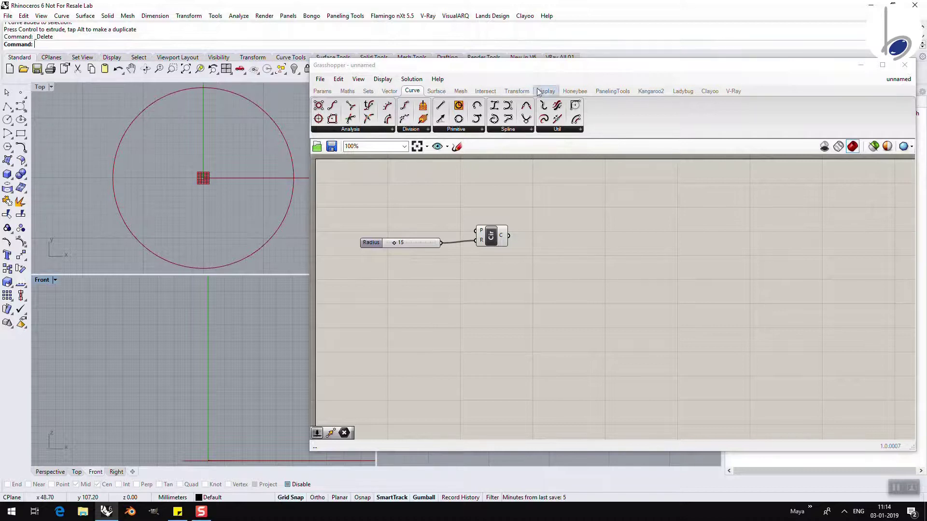
Add a Move component and feed the circle into its geometry input.
click(517, 91)
drag(398, 118, 623, 241)
drag(557, 239, 562, 262)
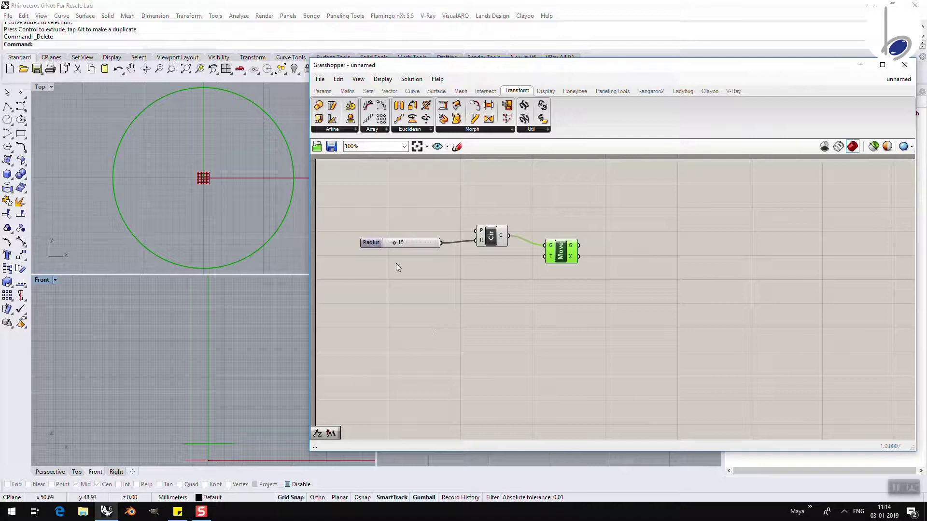
click(491, 236)
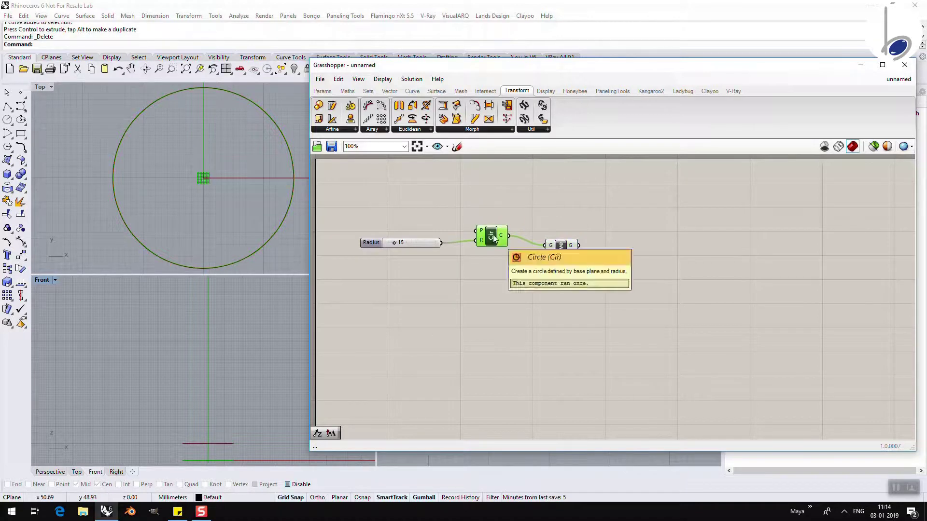
click(560, 252)
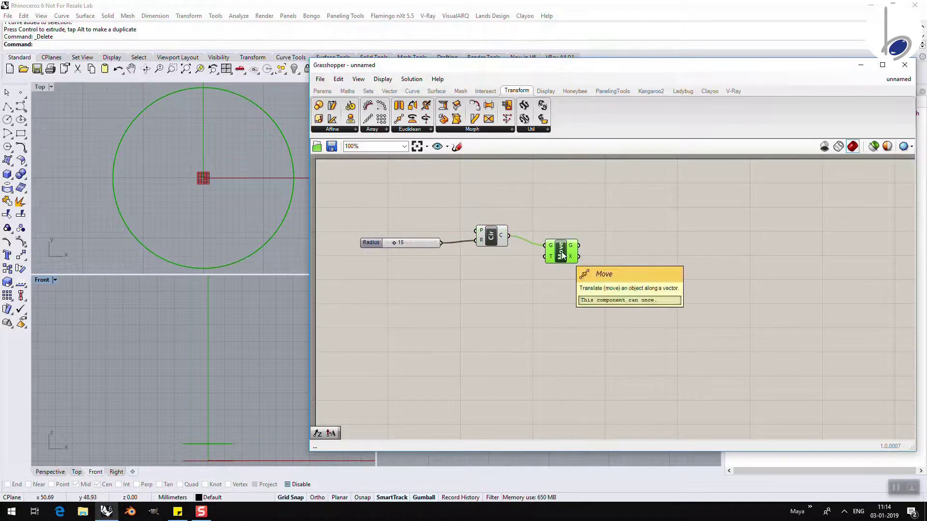
click(491, 239)
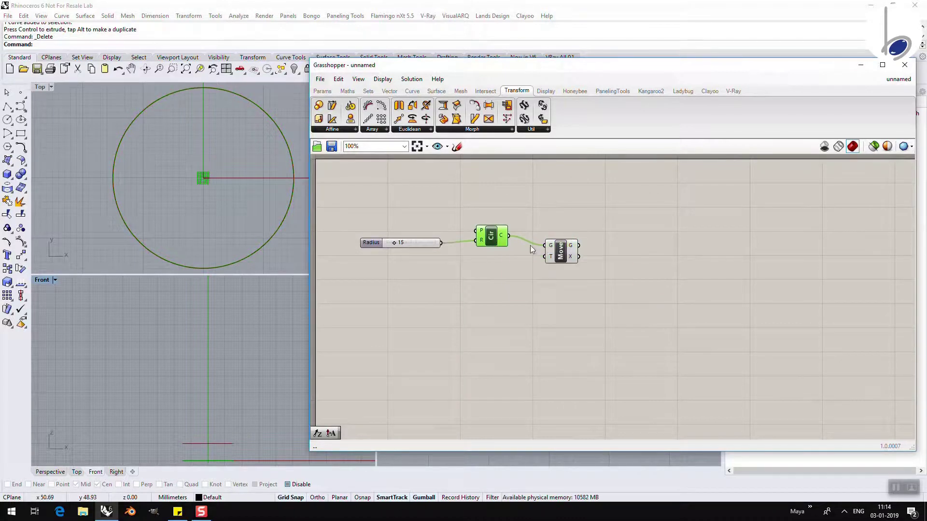
click(561, 254)
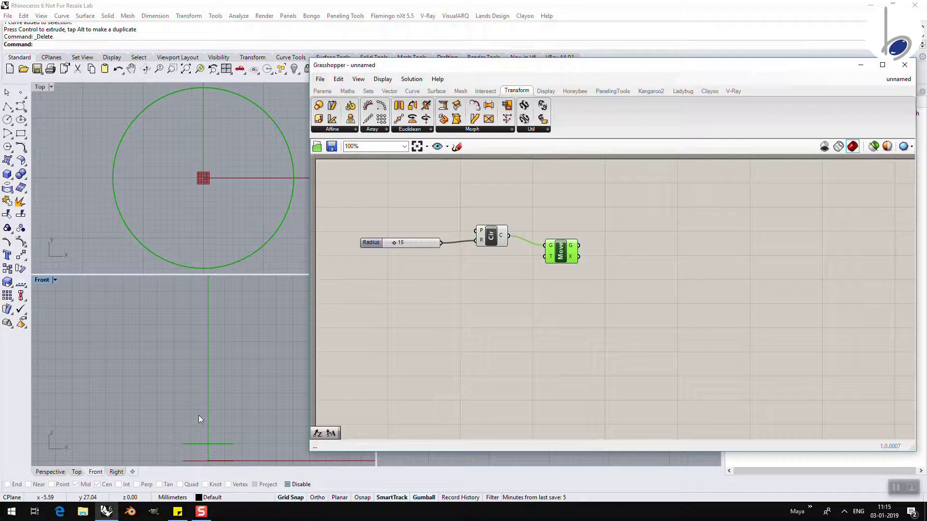
click(203, 339)
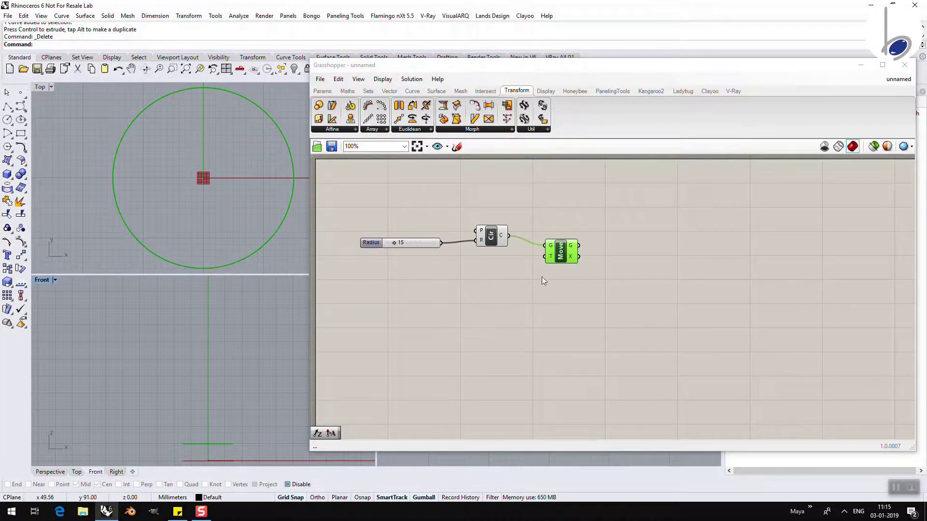
Add a Unit Z vector component and connect it to the Move component's motion input.
mouse_move(550, 256)
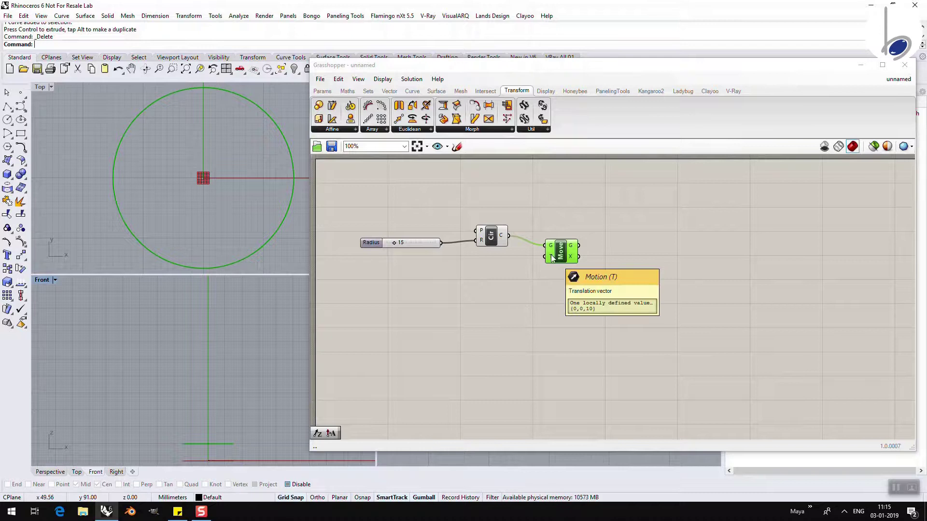
click(389, 90)
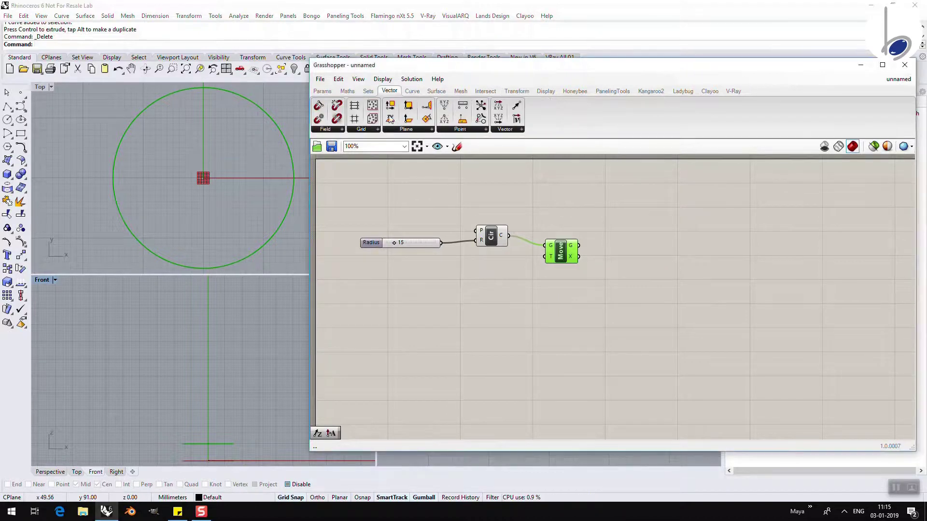
click(499, 132)
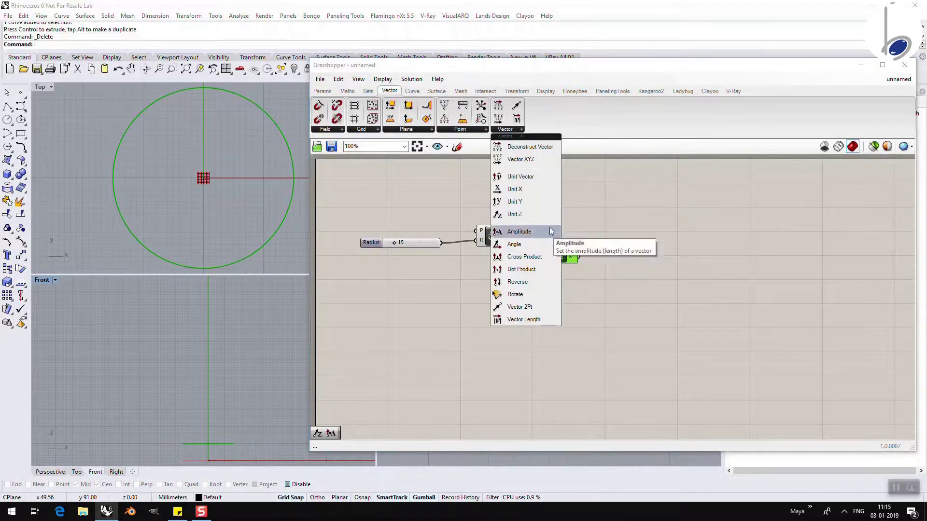
click(540, 215)
click(502, 268)
mouse_move(513, 270)
mouse_down()
mouse_move(542, 257)
mouse_move(507, 270)
mouse_up()
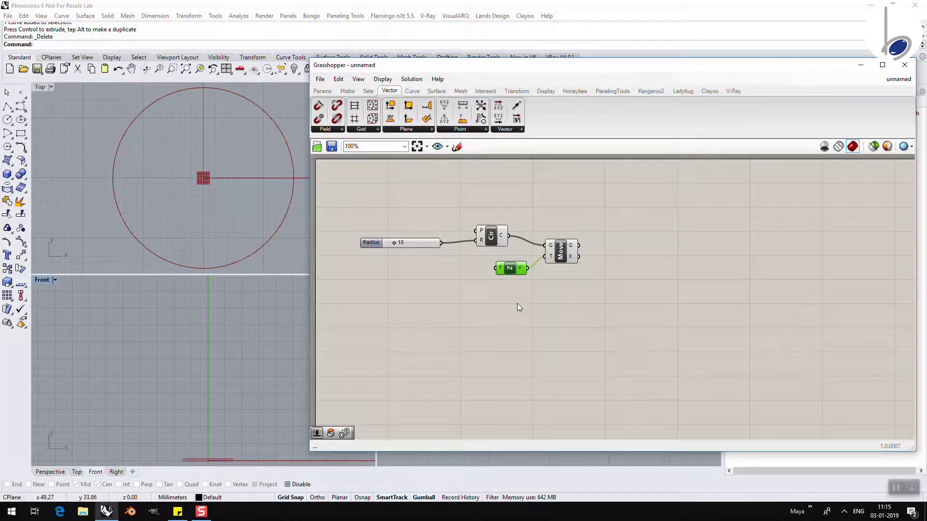
click(478, 275)
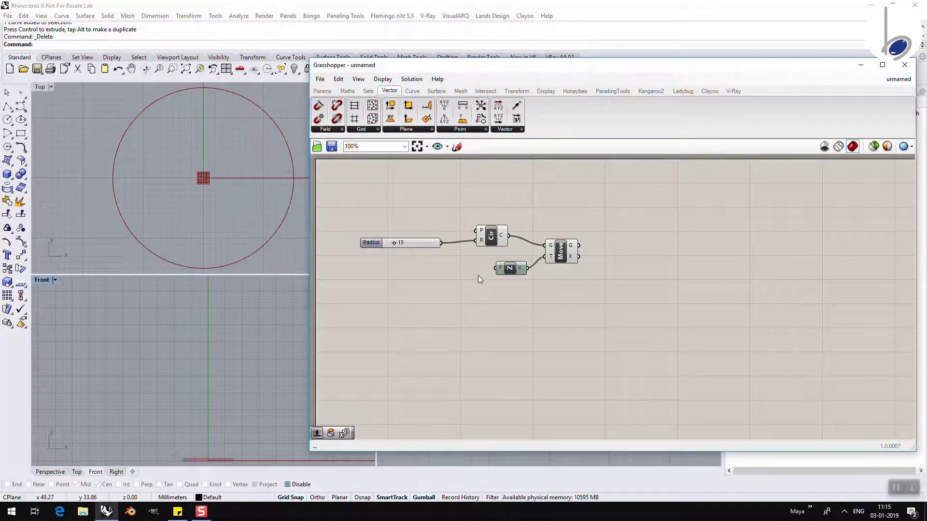
Try a Series component as the Unit Z factor, then delete it.
click(370, 91)
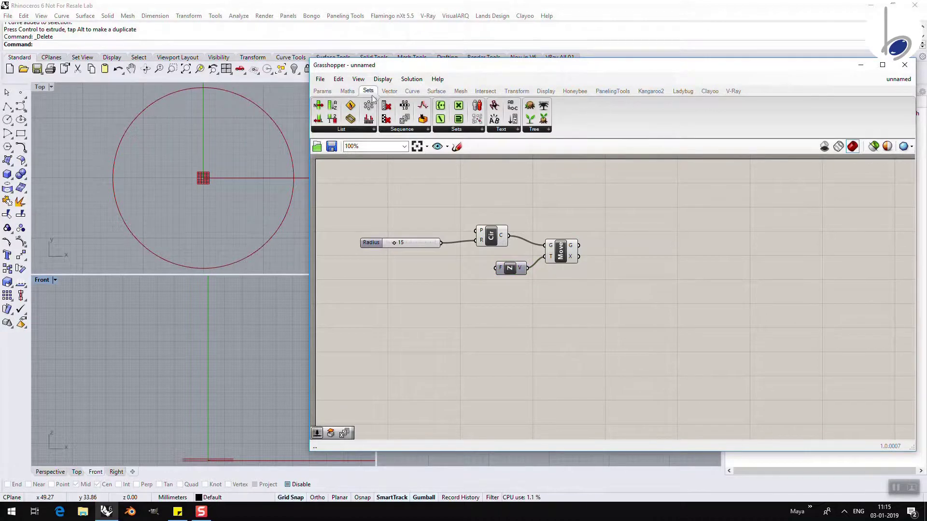
click(401, 128)
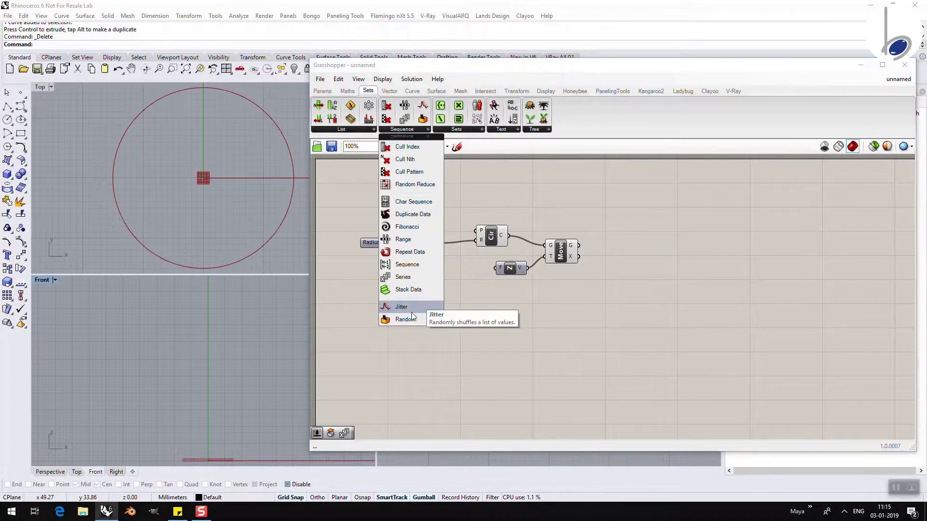
click(403, 276)
click(408, 272)
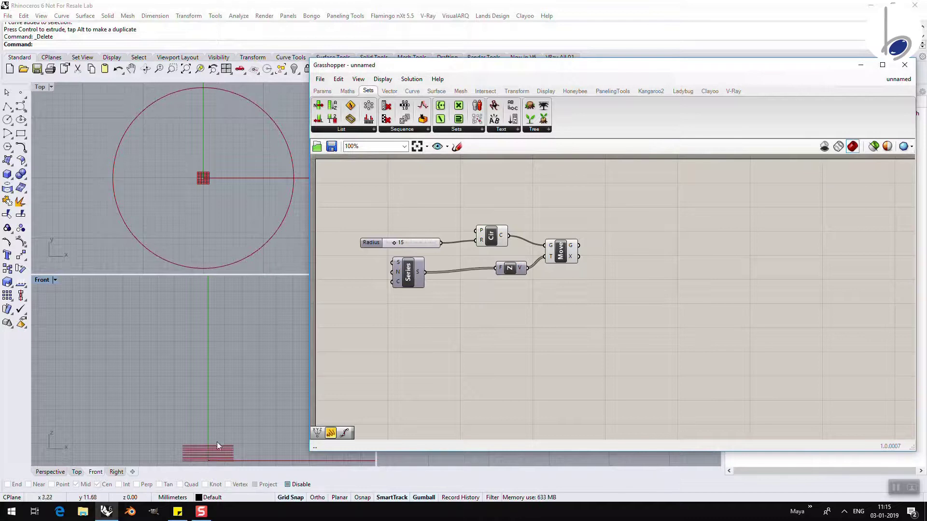
click(416, 286)
key(Delete)
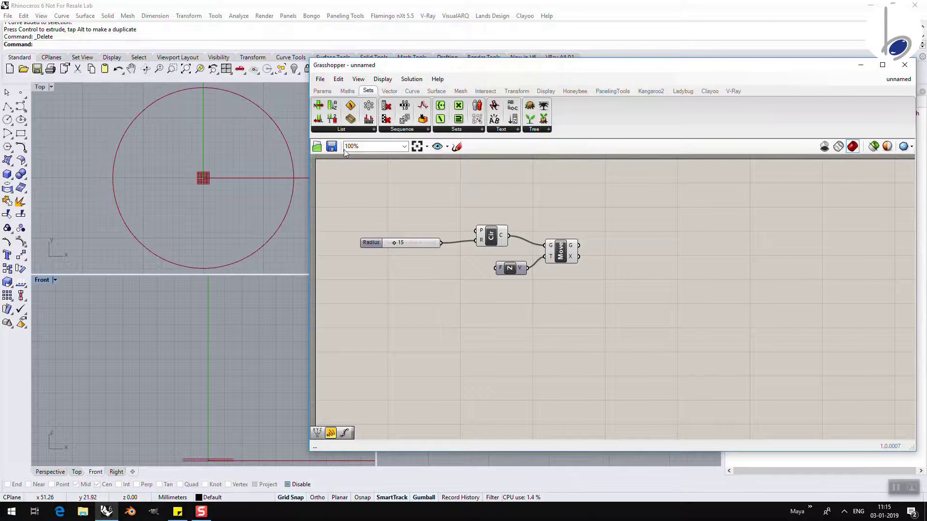
Add a Read File component and connect its content output to the Unit Z factor input.
click(322, 91)
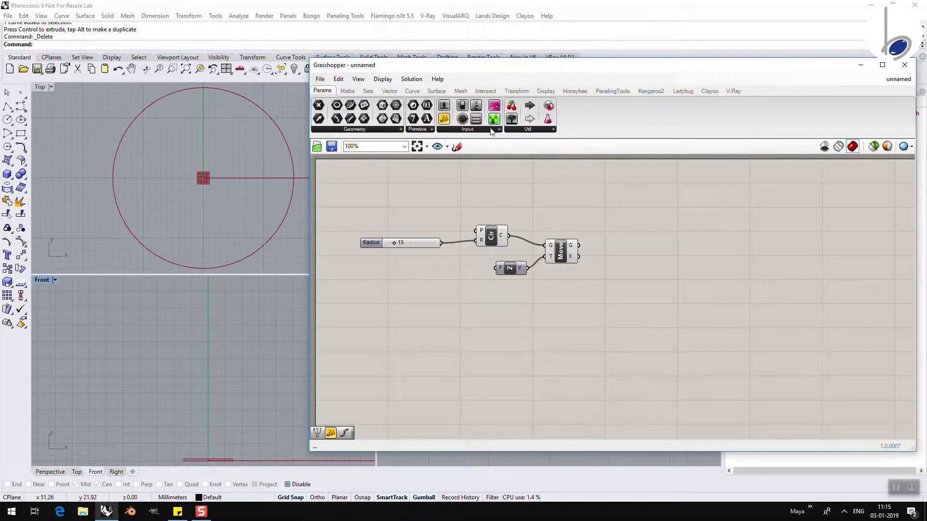
click(493, 130)
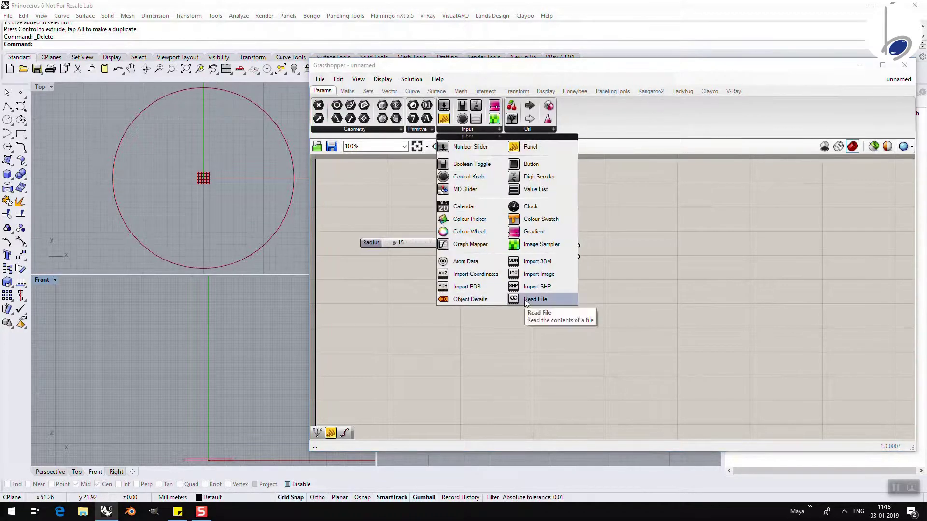
drag(515, 299, 493, 271)
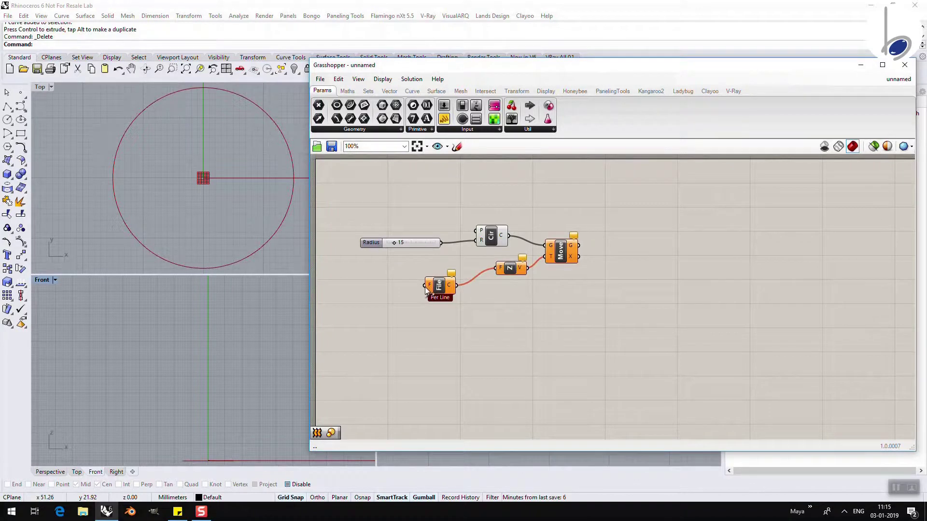
mouse_move(431, 288)
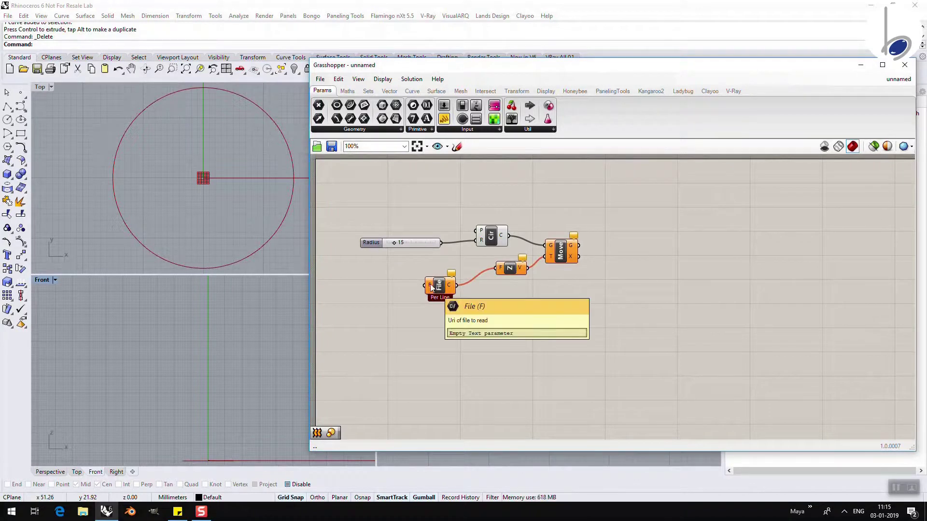
Open a blank text document in Notepad and bring it in front of the modelling windows.
click(11, 512)
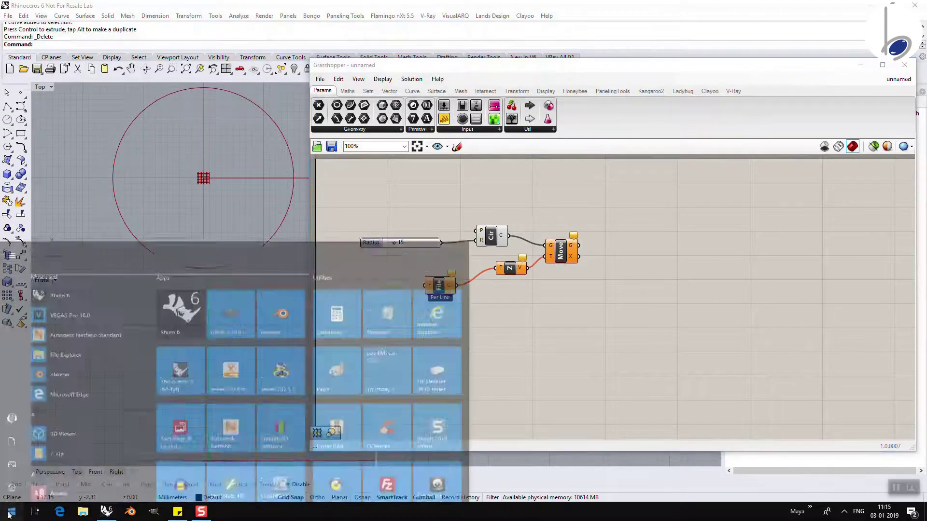
click(381, 281)
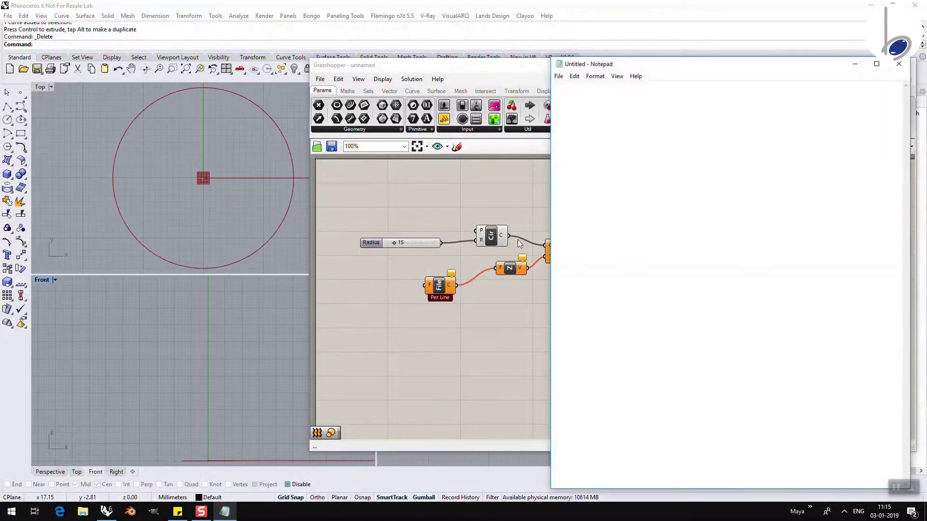
click(201, 448)
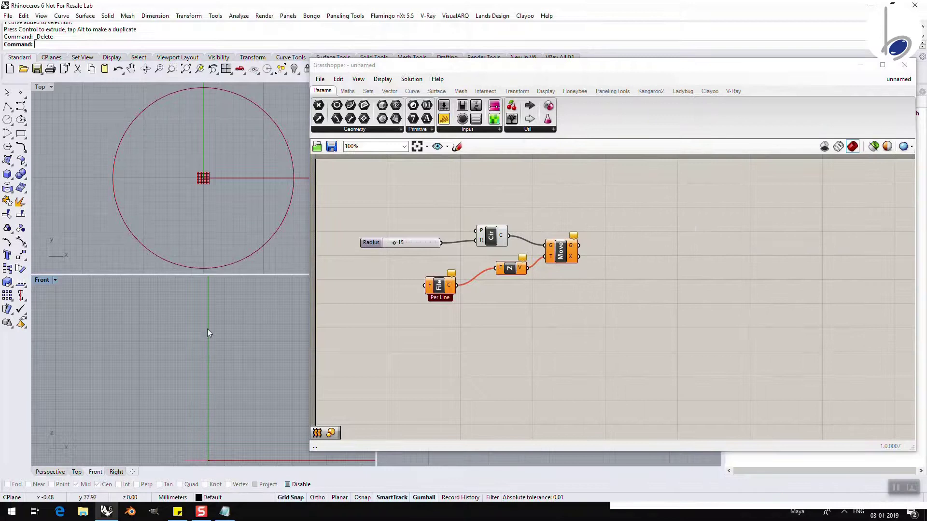
key(alt+Tab)
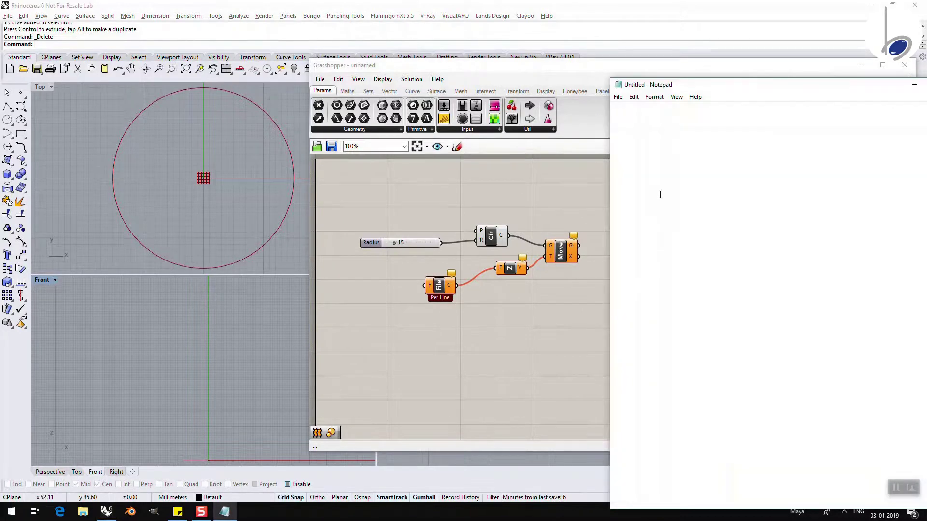
List the heights 0, 15, 30, 60, 80 and 100 in the text document, one value per line.
text(0)
key(Return)
click(487, 248)
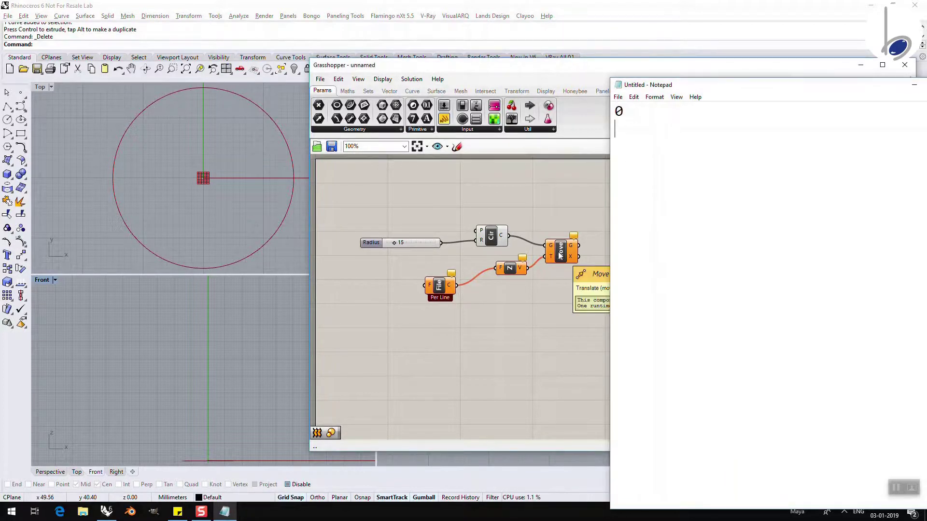
click(640, 164)
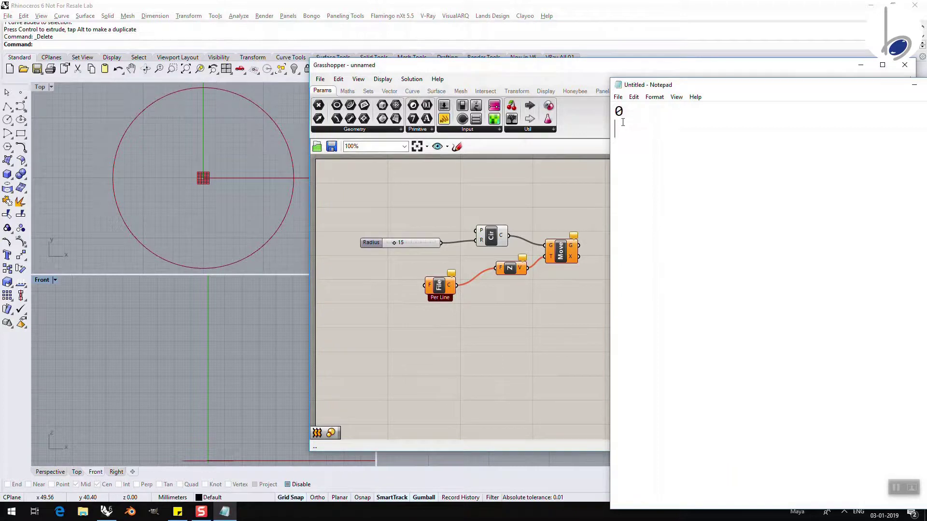
text(15)
key(Return)
text(30)
key(Return)
text(5 30 60)
key(Return)
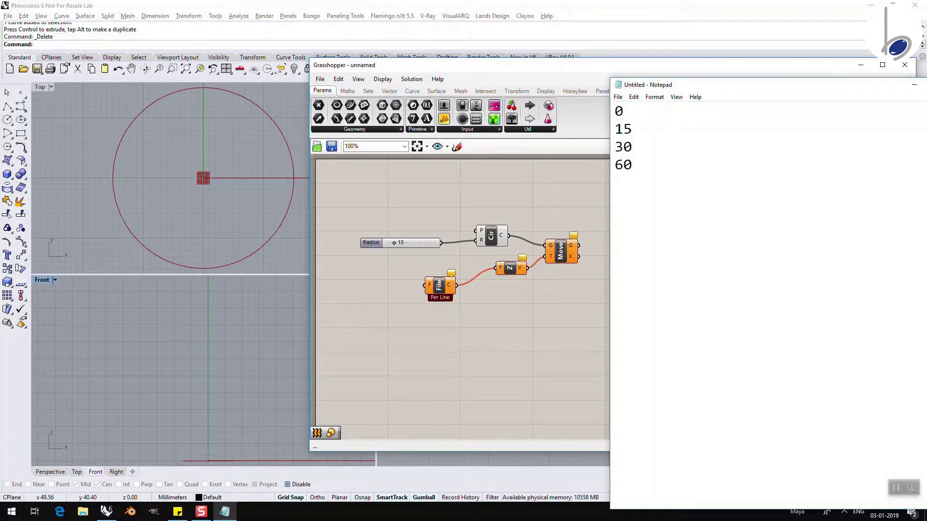
text(80)
key(Return)
text(100)
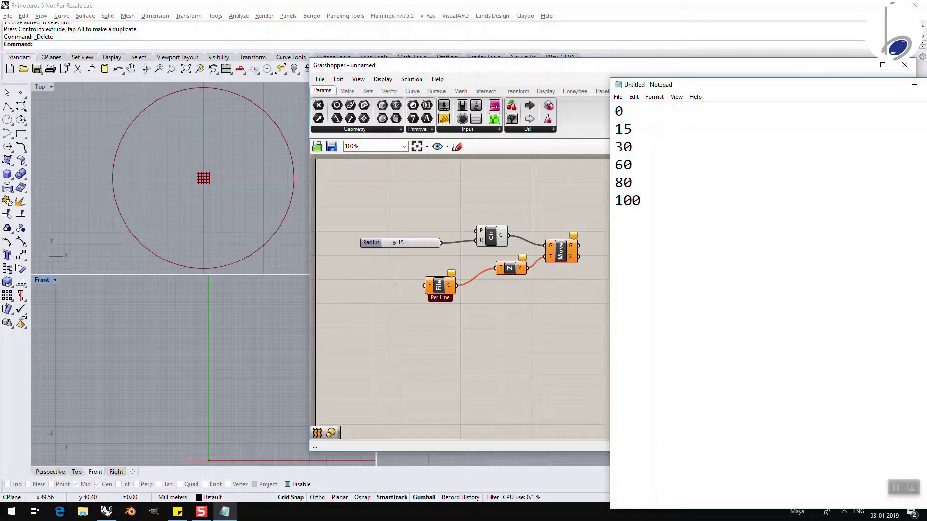
key(Return)
Save the height list as height.txt in the grasshopper folder, replacing the existing file.
click(619, 97)
click(628, 129)
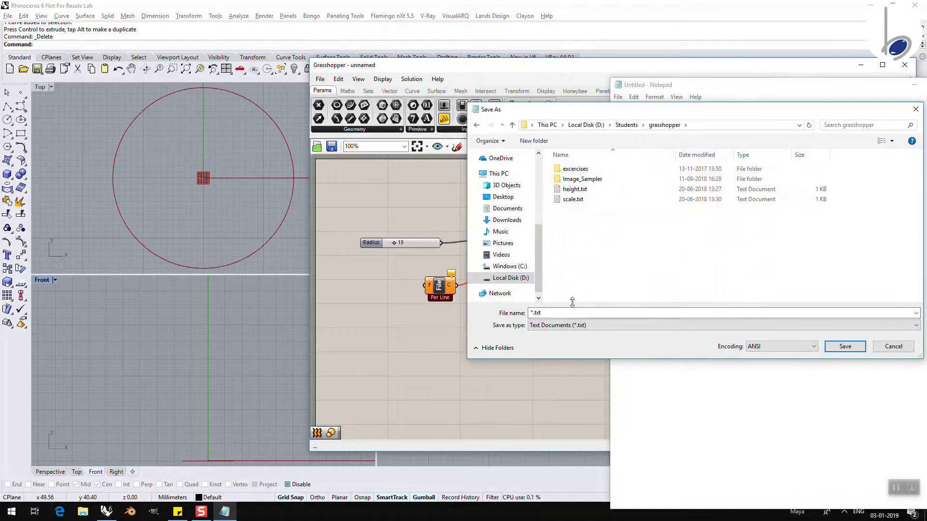
click(578, 191)
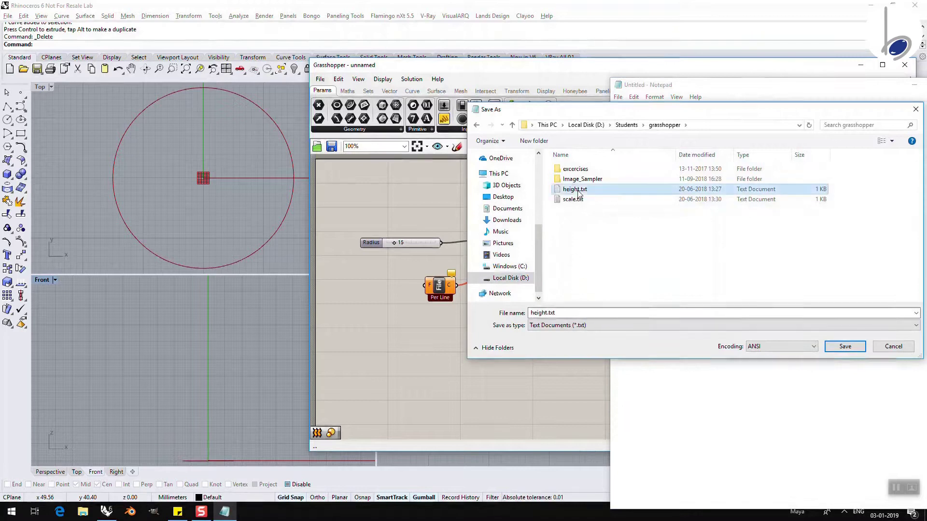
click(844, 346)
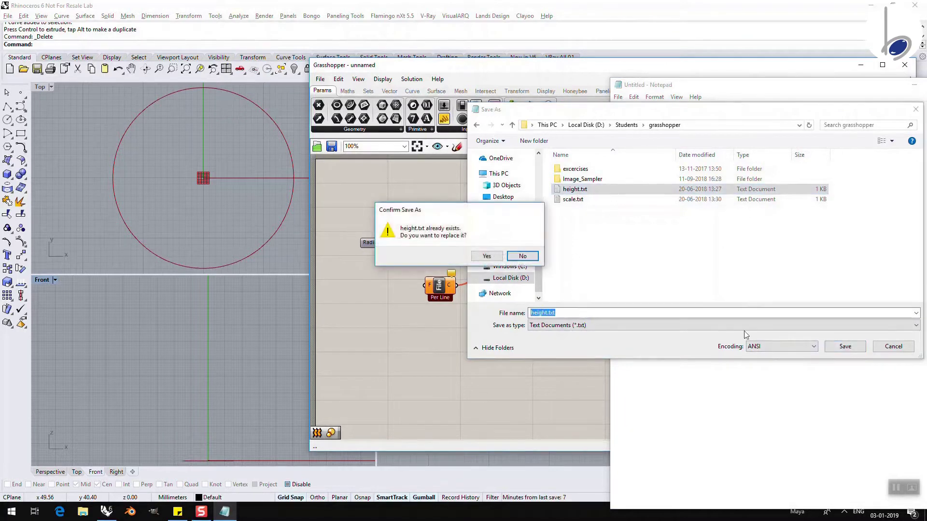
click(491, 255)
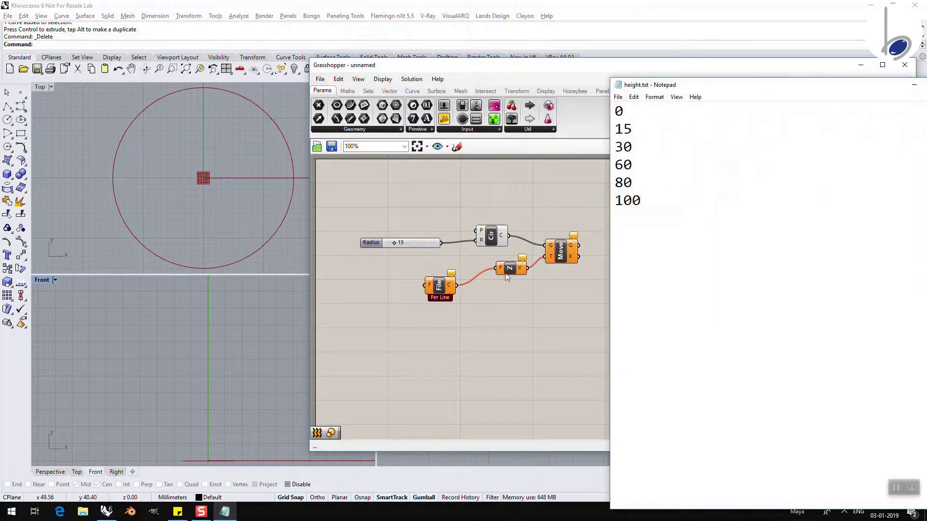
Set height.txt as the source file of the Read File component in Grasshopper.
right_click(429, 286)
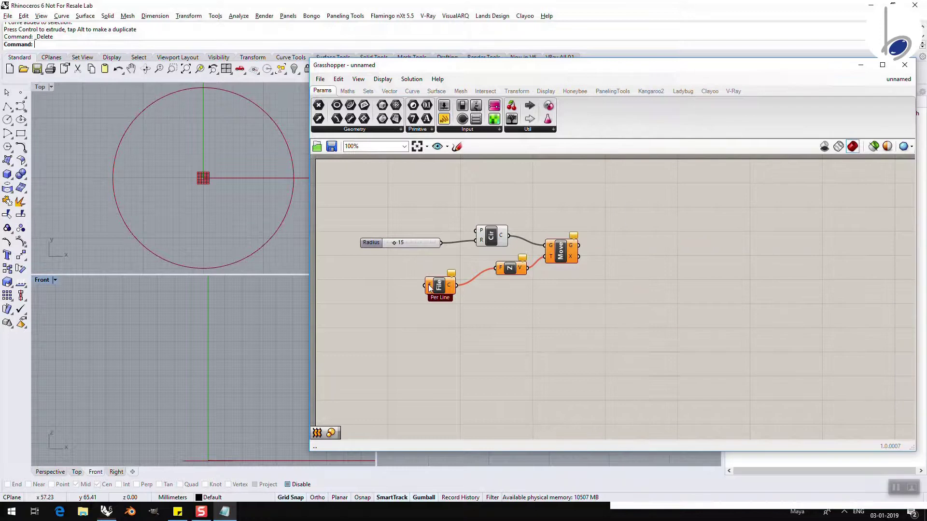
click(469, 397)
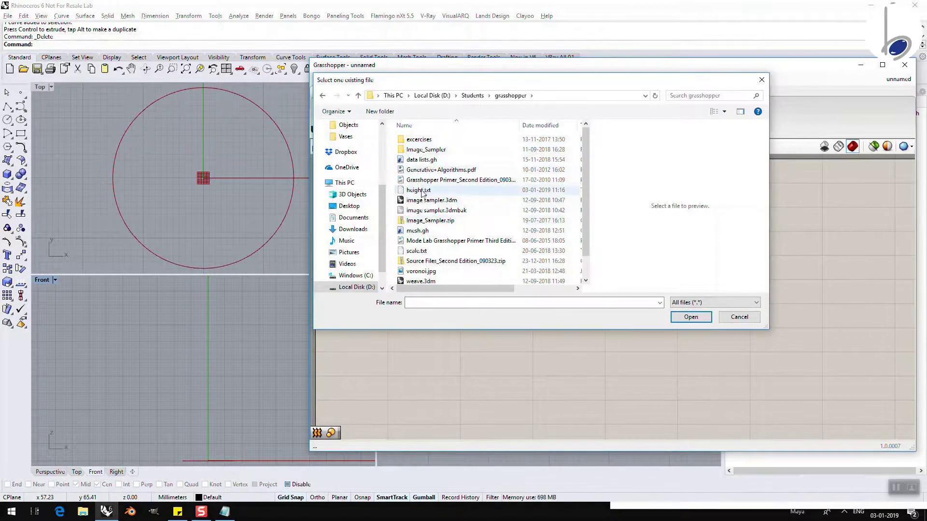
double_click(420, 190)
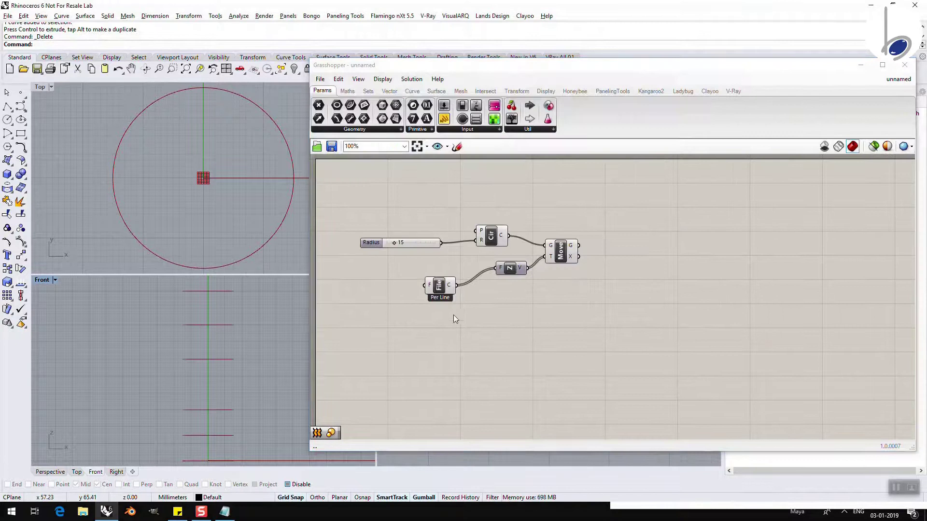
Turn off the Circle component's preview and highlight the Move component's circles.
mouse_move(429, 289)
click(500, 240)
right_click(498, 238)
key(Escape)
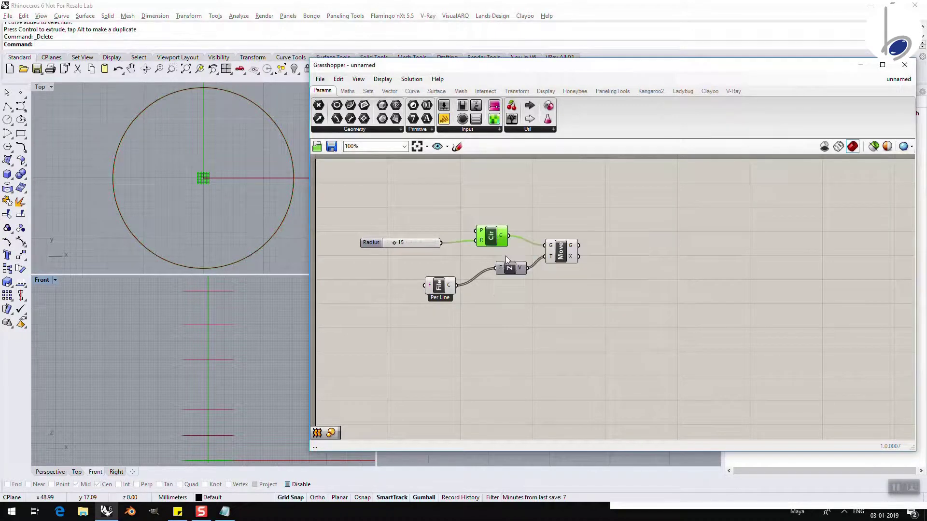
click(560, 254)
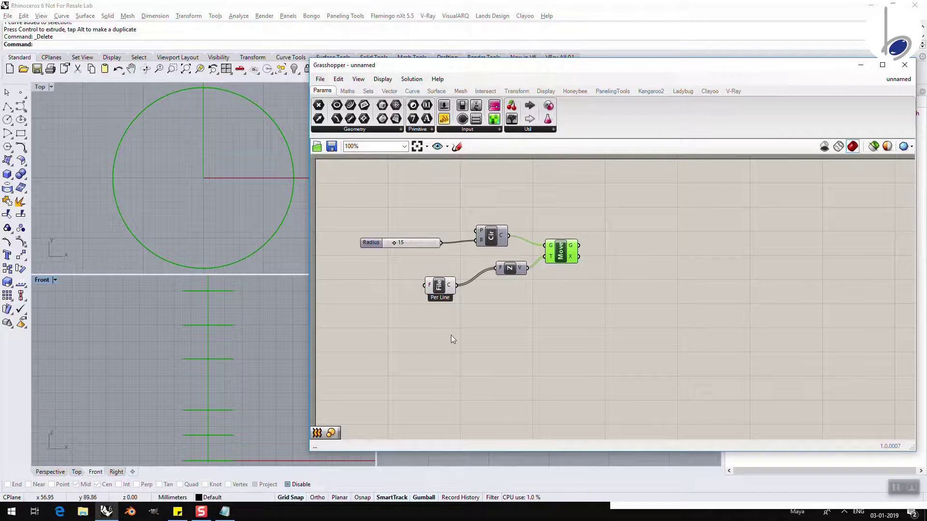
Set the second height in height.txt to 10 and save the file.
click(224, 511)
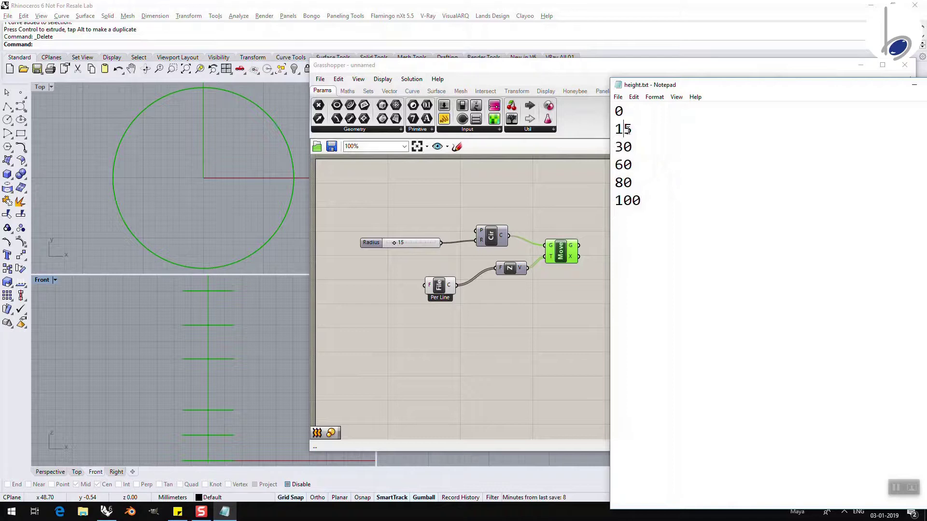
drag(623, 128, 632, 128)
text(0)
key(ctrl+s)
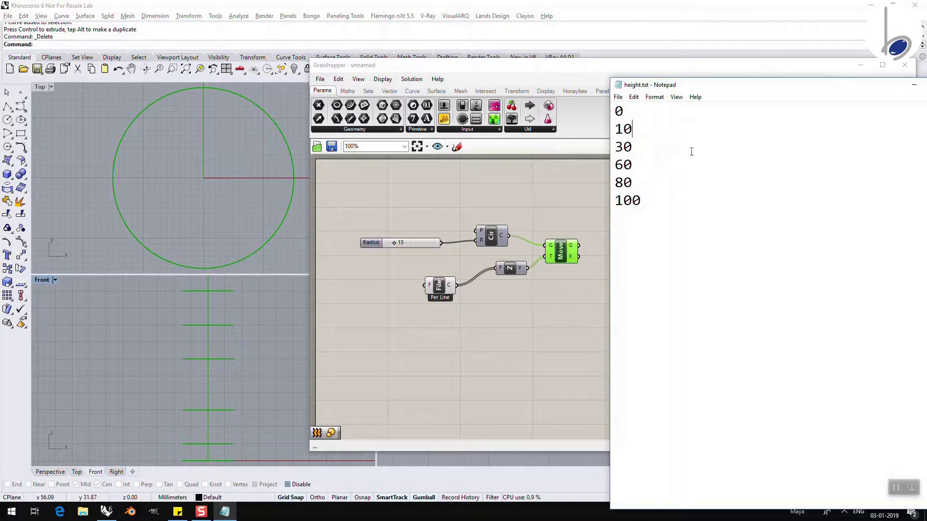
Save height.txt with an empty line below the value 10, and read the error on the Unit Z component.
key(Return)
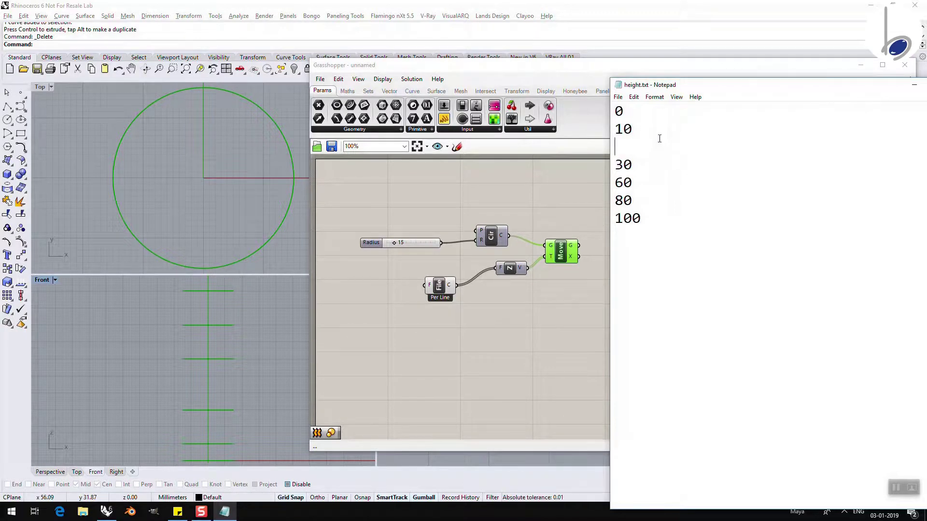
key(ctrl+s)
click(523, 259)
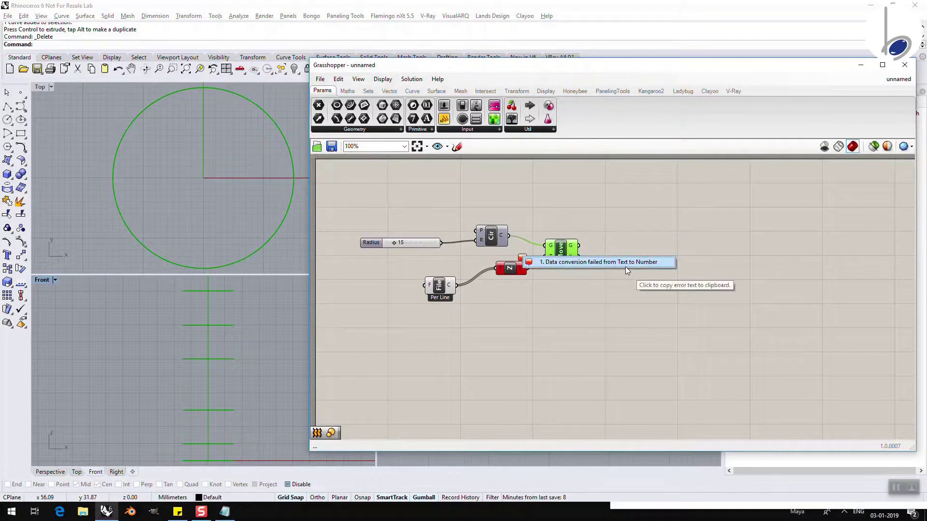
click(598, 306)
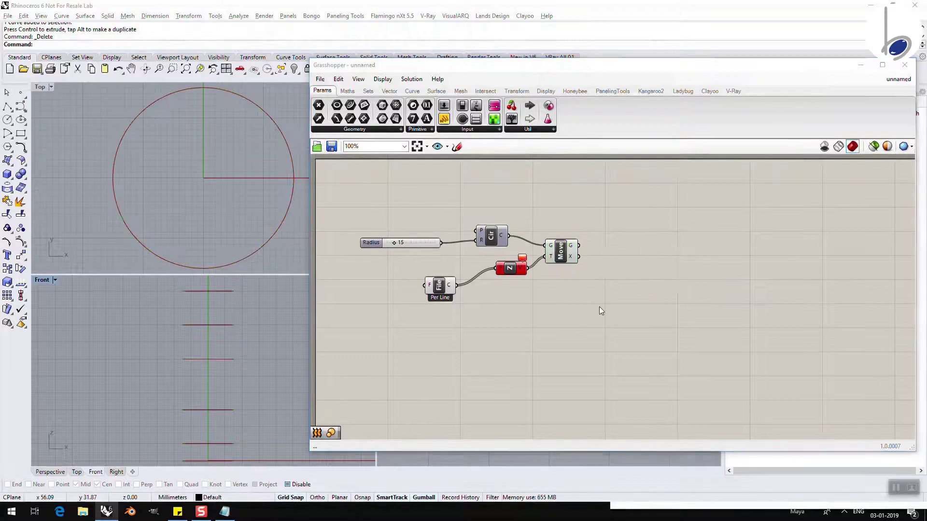
Remove the empty line below the value 10 in height.txt and save the file.
key(alt+Tab)
key(BackSpace)
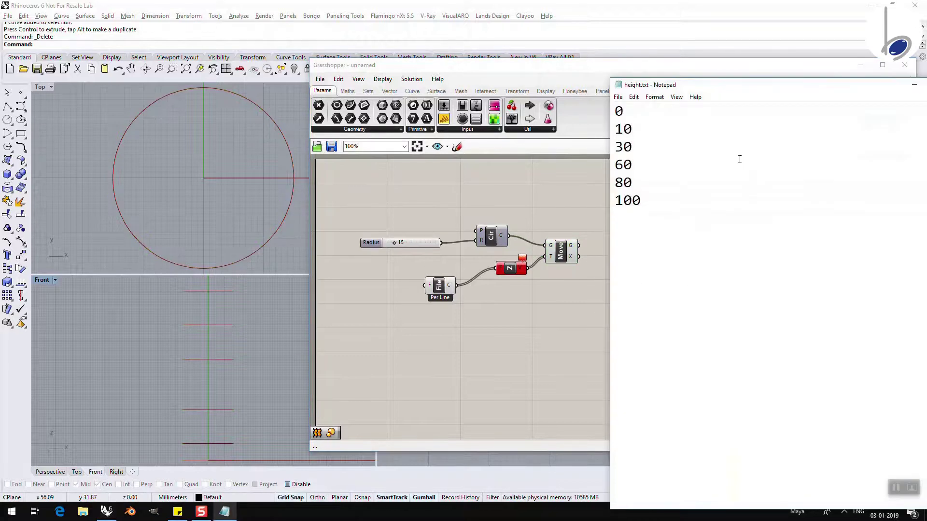
key(ctrl+s)
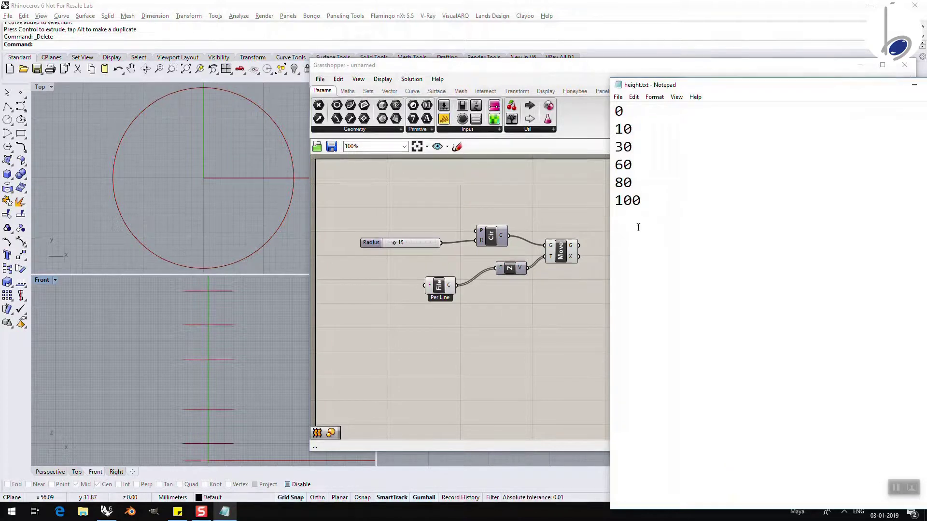
Remove the trailing empty line from height.txt and save it with the fifth height set to 75.
key(BackSpace)
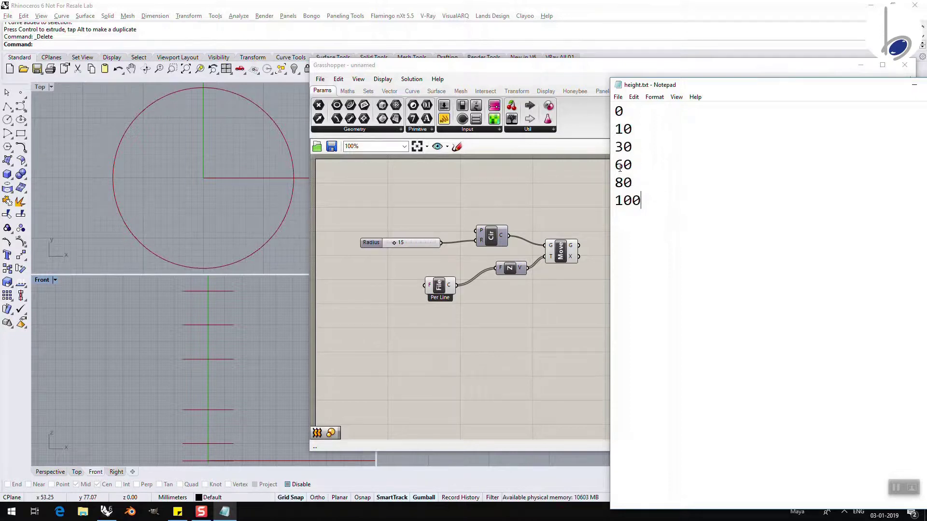
drag(618, 182, 632, 182)
text(75)
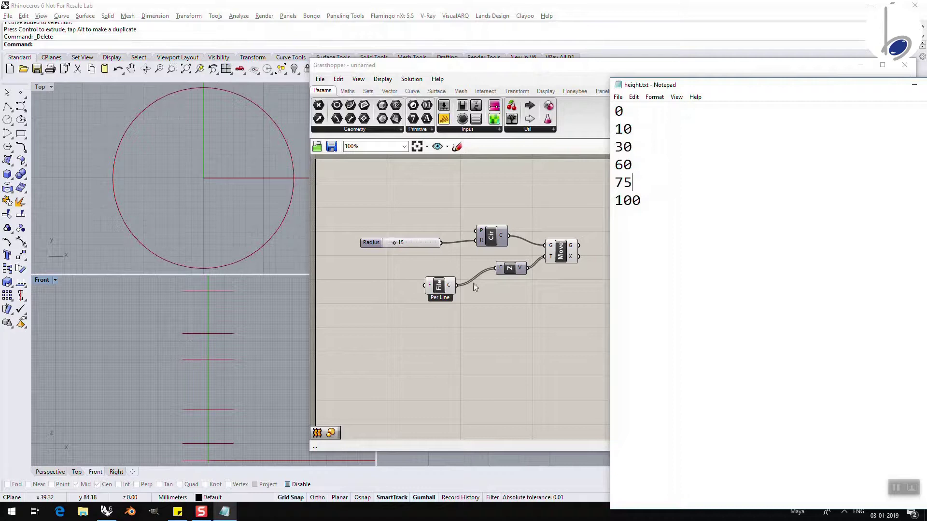
Add a Scale component in Grasshopper and feed the Move component's geometry output into its geometry input.
right_drag(526, 296, 448, 312)
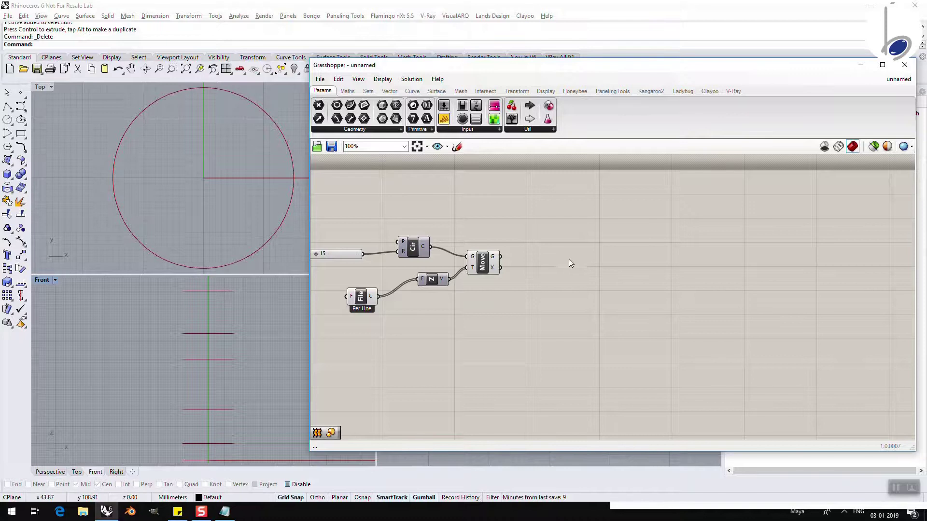
click(484, 266)
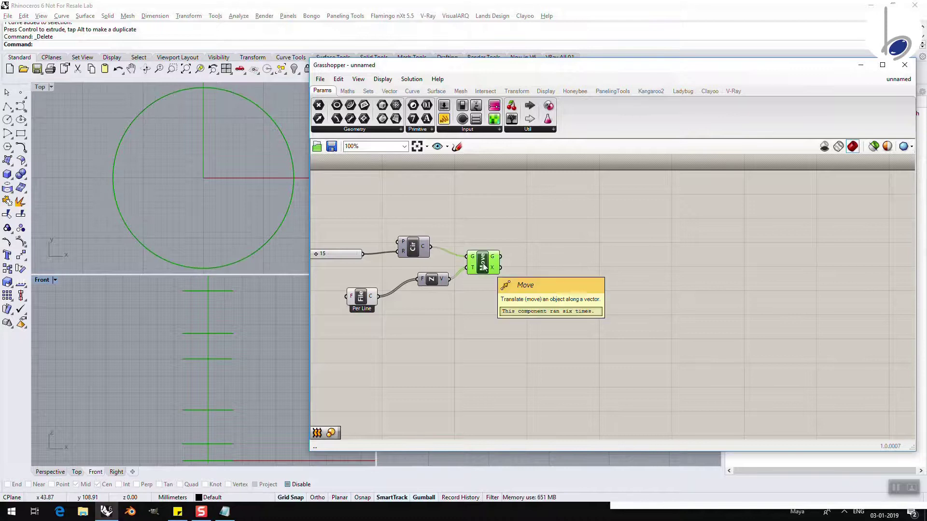
click(543, 269)
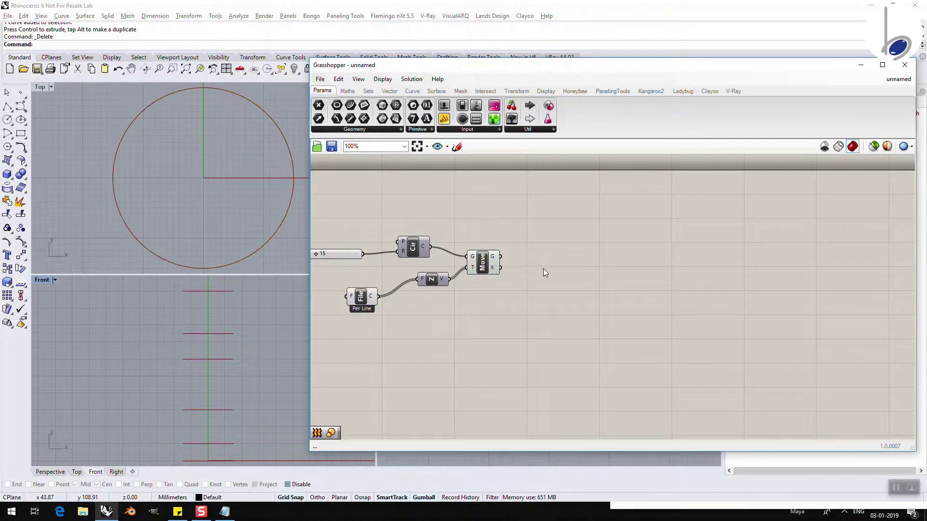
click(514, 91)
click(329, 130)
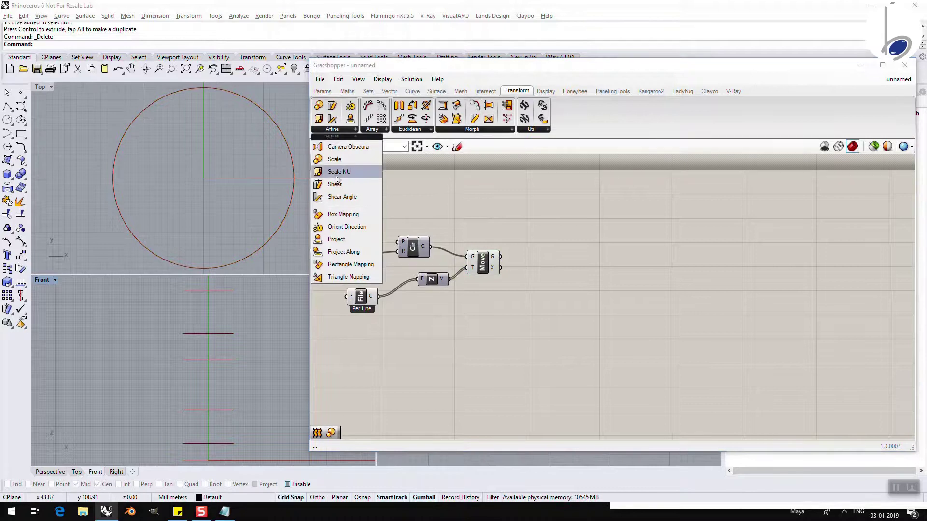
drag(351, 161, 531, 234)
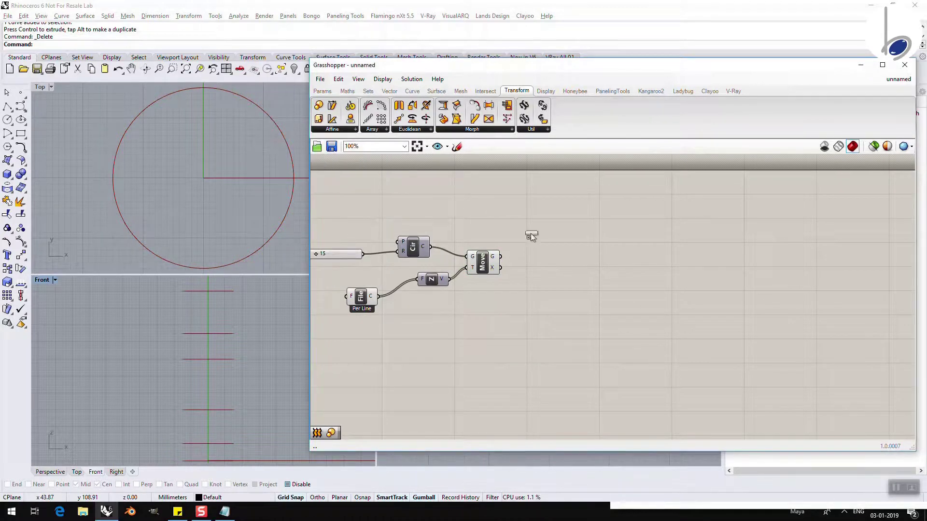
drag(586, 268, 586, 268)
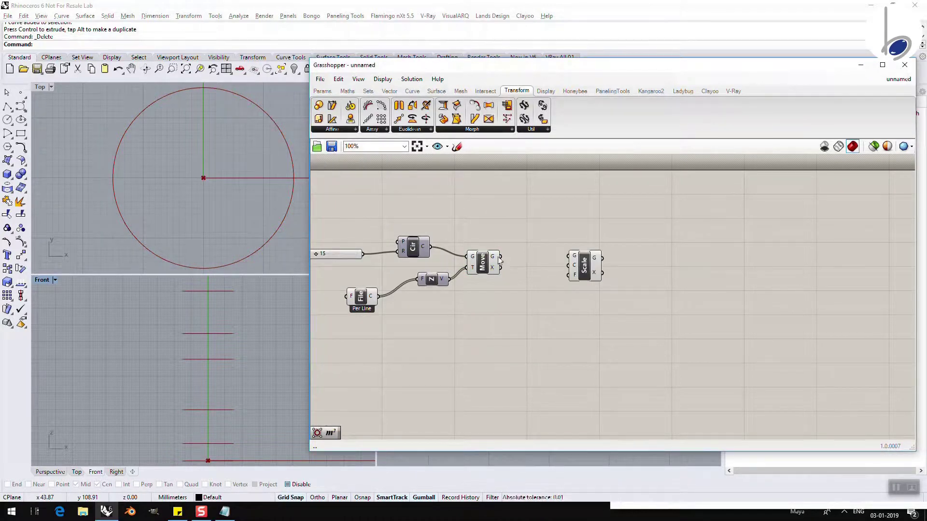
drag(501, 257, 568, 257)
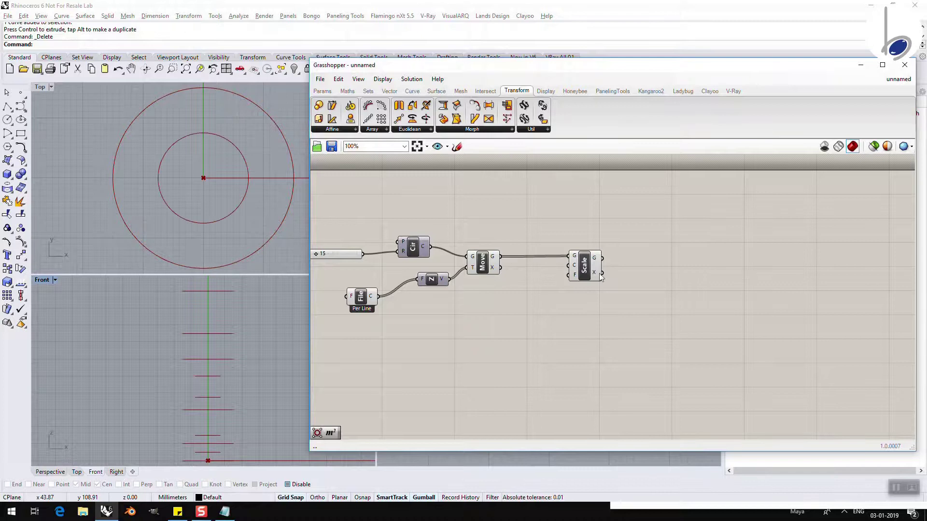
mouse_move(575, 279)
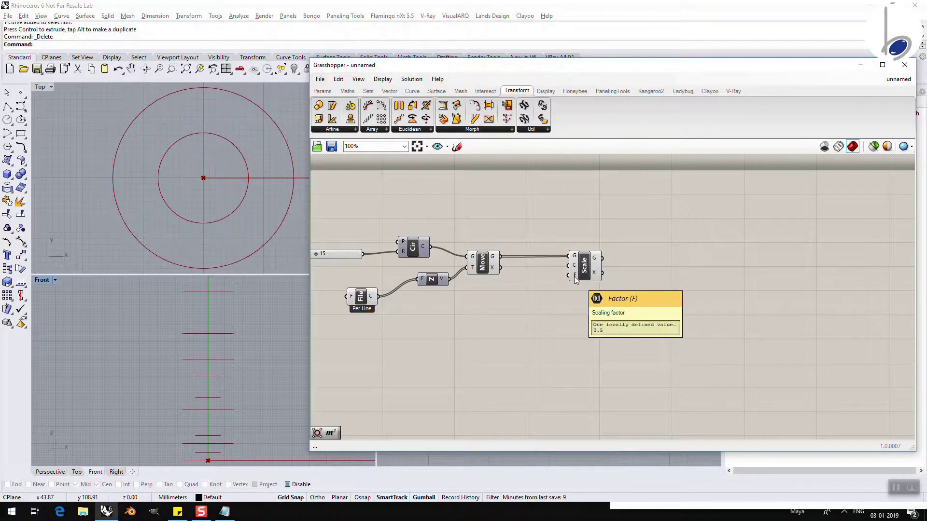
click(582, 276)
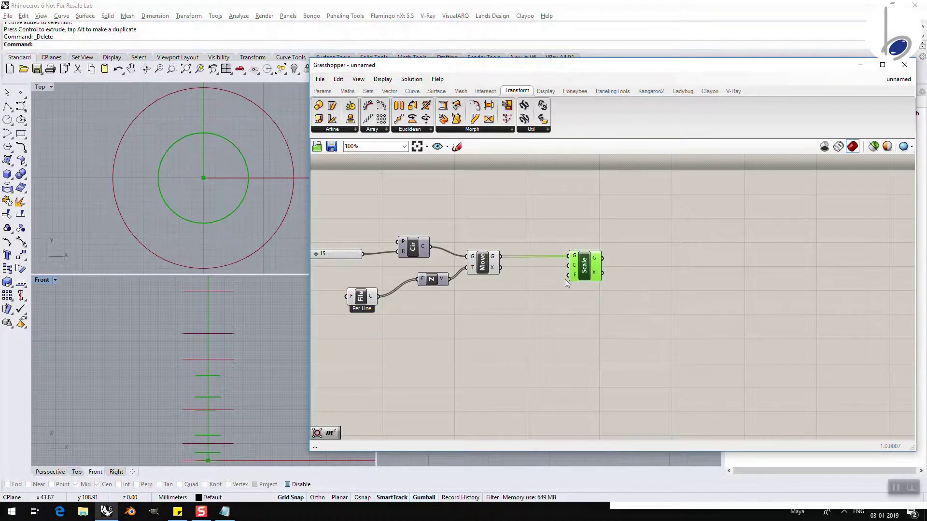
Switch to Rhino's maximised Perspective view and examine the stacked circles together with their scaled copies.
mouse_move(575, 279)
double_click(45, 86)
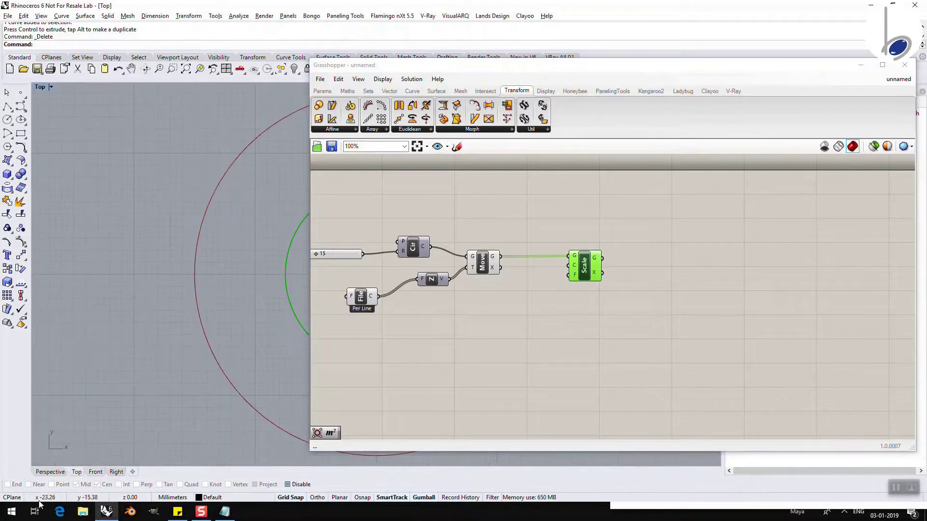
click(51, 472)
shift+right_drag(205, 314, 58, 385)
scroll(238, 240, up, 4)
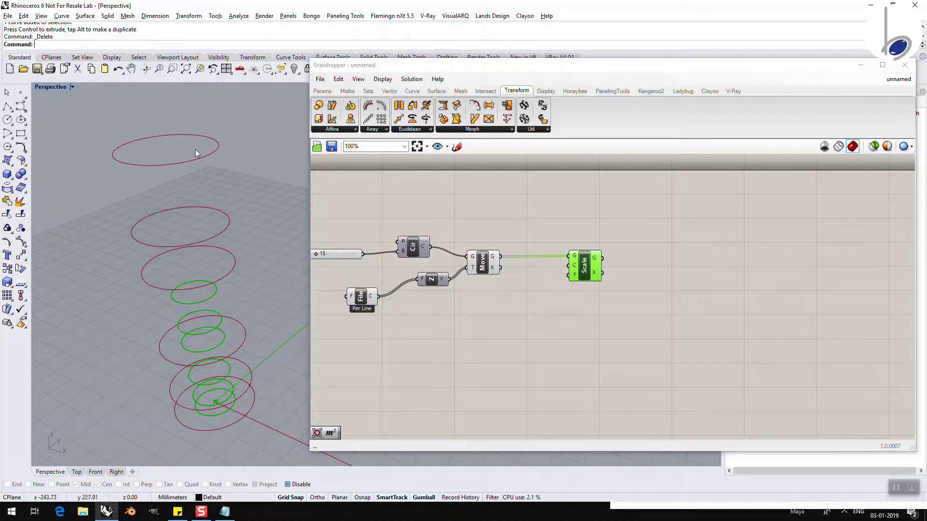
Add an Area component fed by Move's geometry output, wire its centroid output to Scale's center input, and space the components apart.
drag(582, 269, 635, 279)
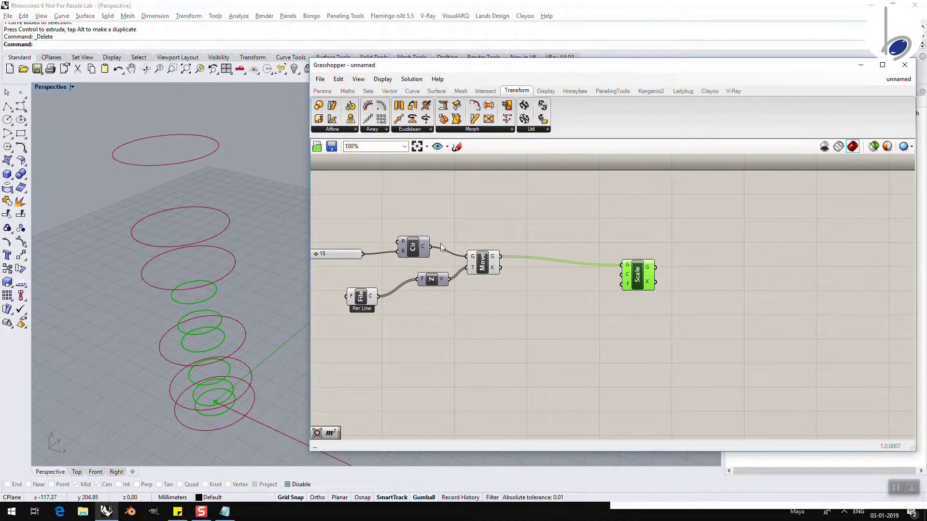
drag(497, 253, 493, 246)
click(518, 218)
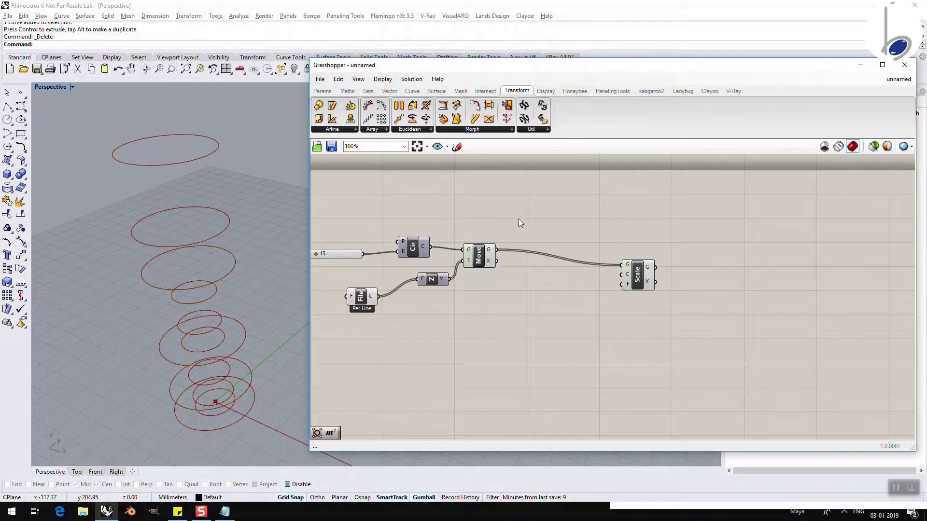
click(412, 91)
click(437, 91)
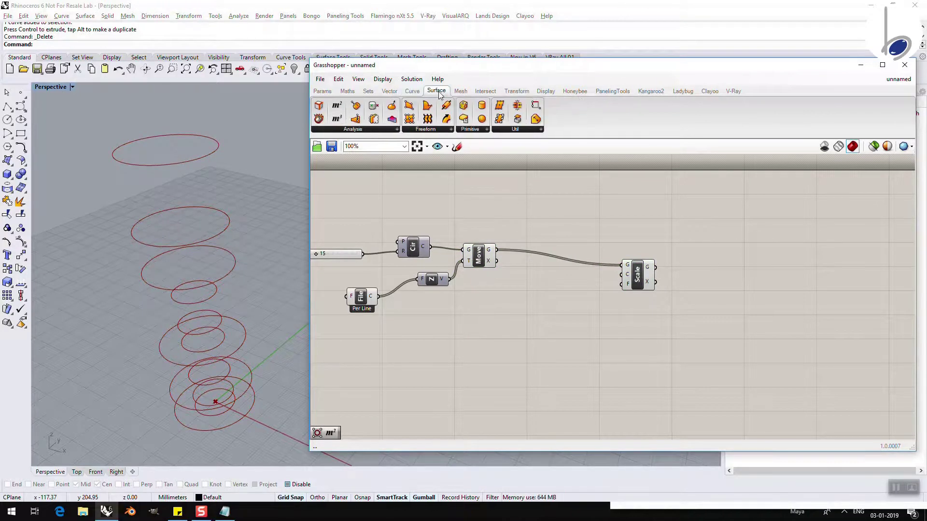
click(351, 131)
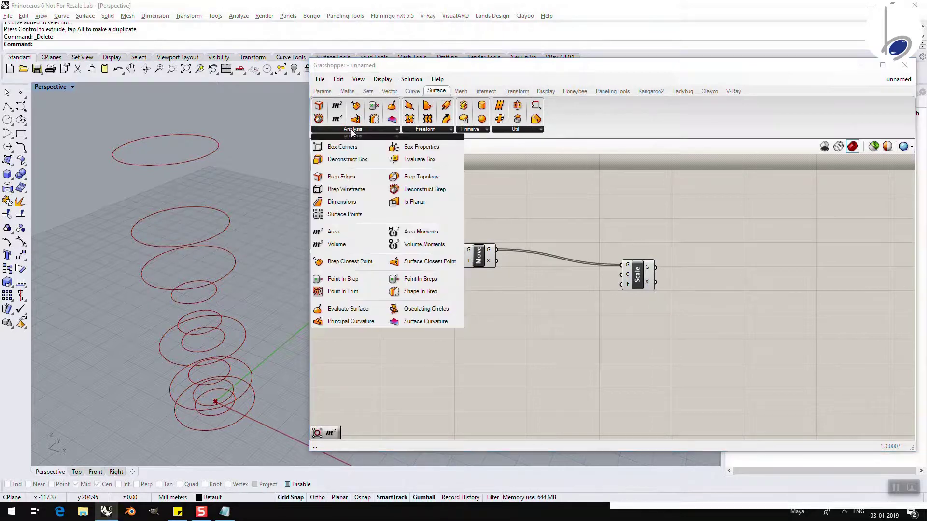
mouse_move(338, 232)
mouse_down()
mouse_move(568, 228)
mouse_move(538, 233)
mouse_move(505, 257)
mouse_move(524, 235)
mouse_up()
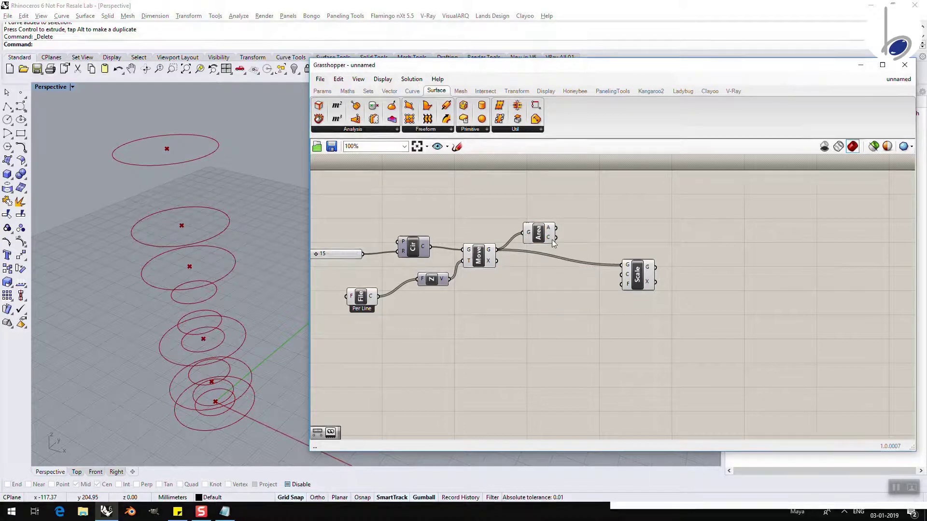
drag(556, 238, 622, 274)
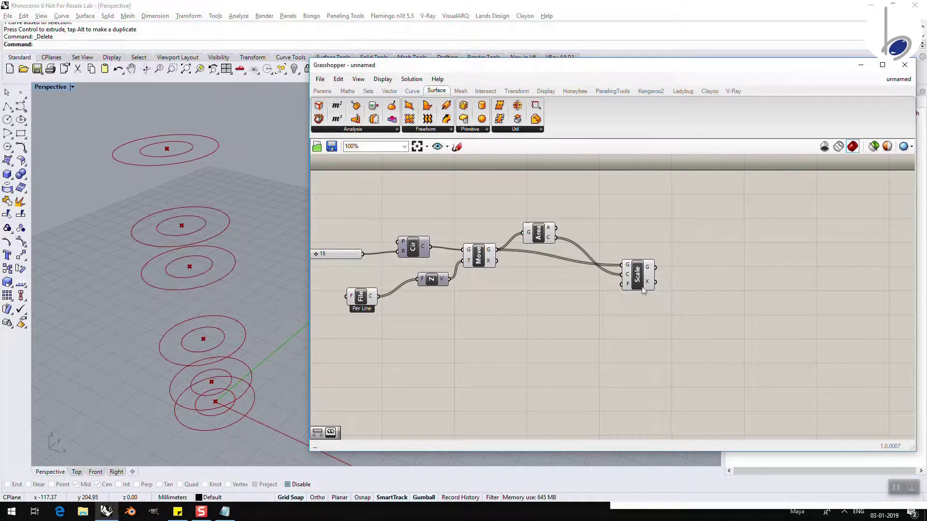
drag(545, 240, 548, 282)
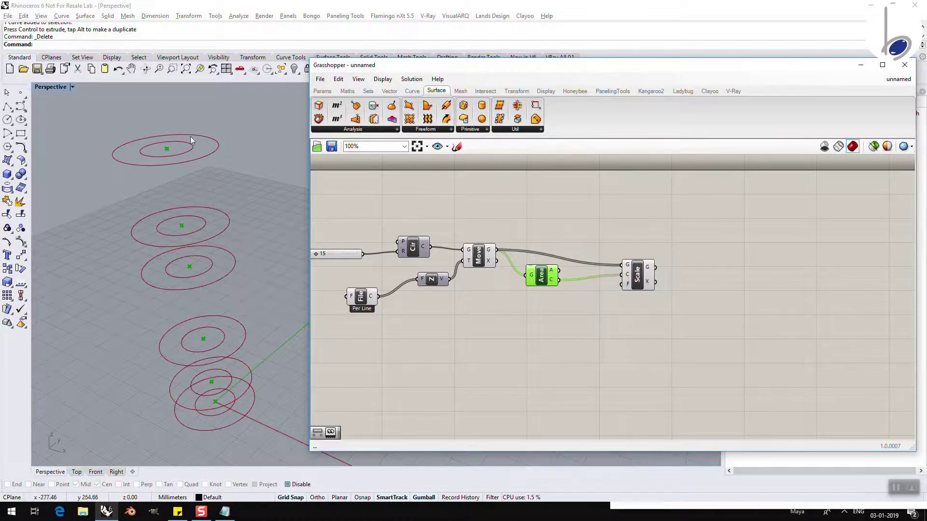
click(555, 228)
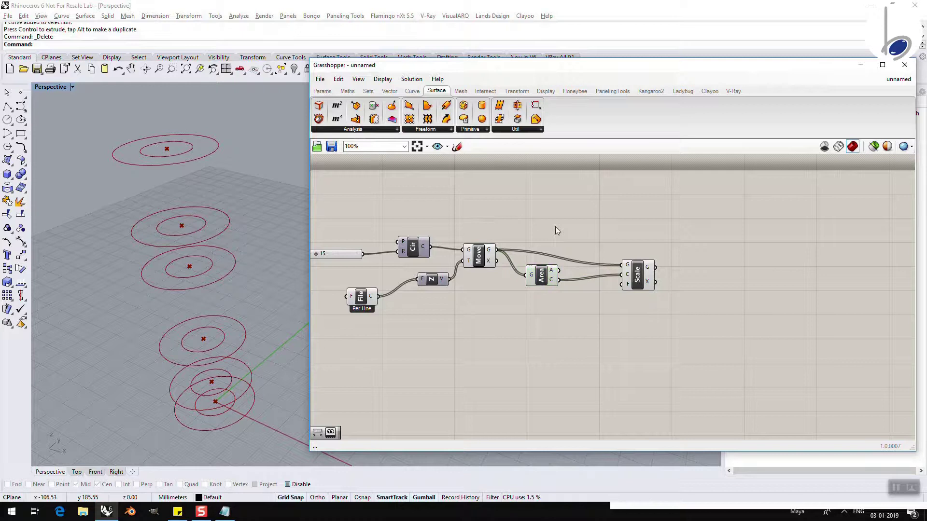
Add a Control Polygon component on Move's geometry output and feed its polygon output into a new Polygon Center component.
click(413, 91)
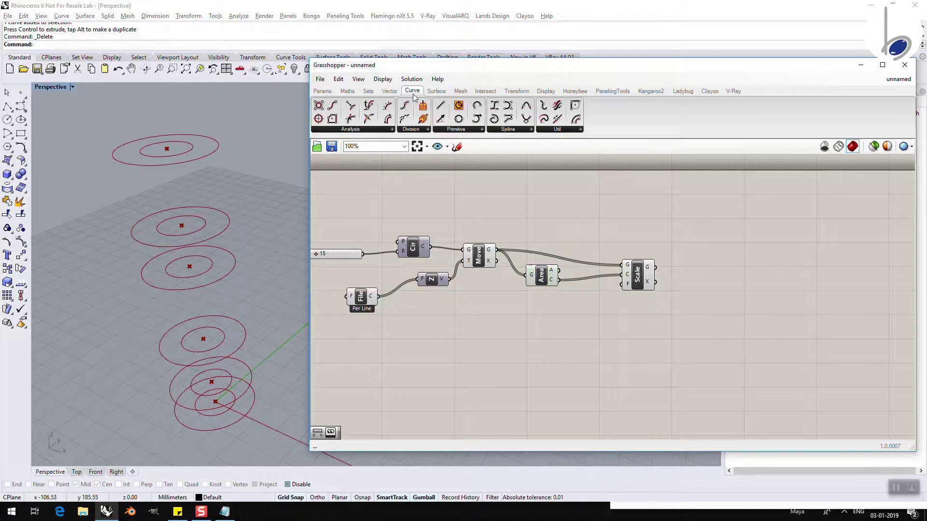
click(336, 130)
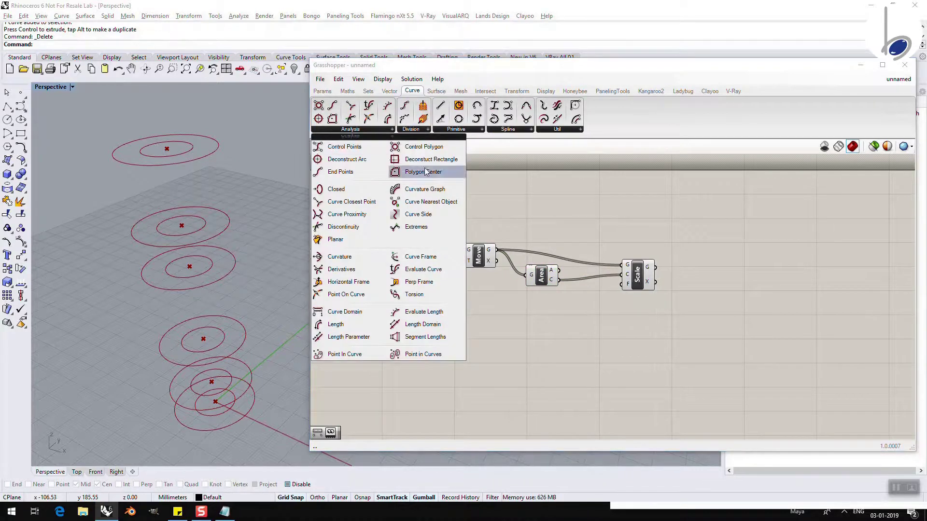
click(526, 223)
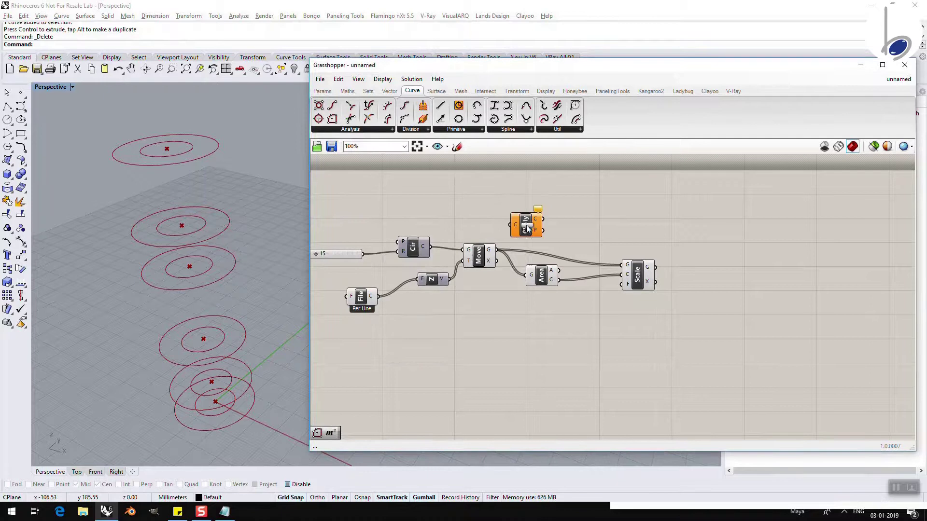
drag(497, 250, 512, 217)
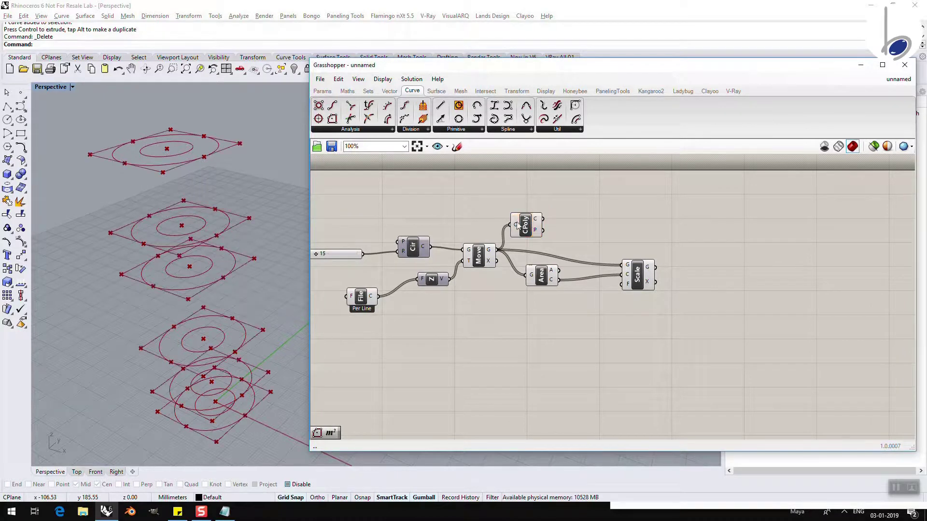
click(350, 129)
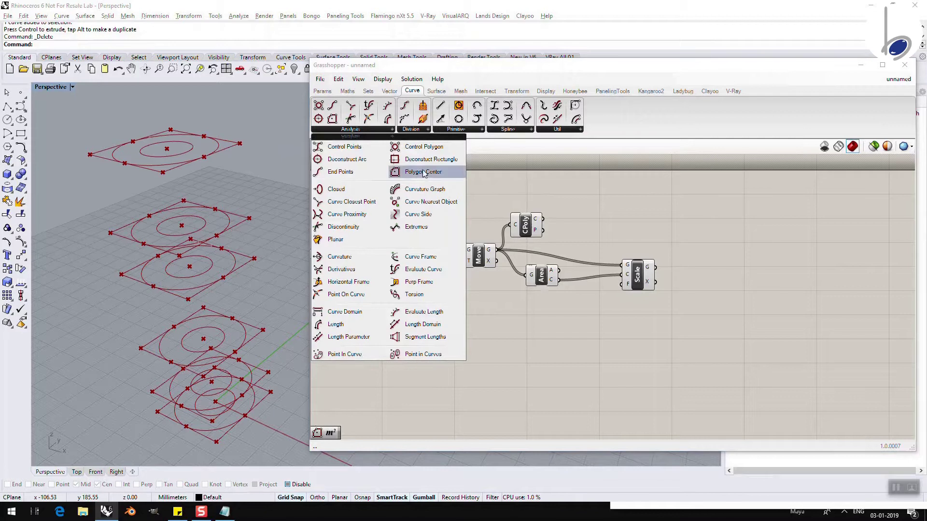
drag(423, 172, 574, 223)
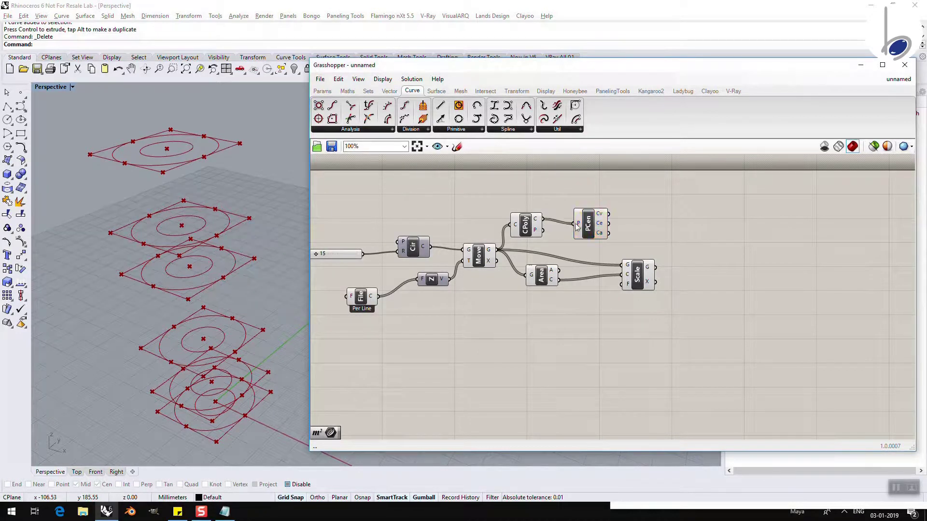
Delete the Control Polygon and Polygon Center components from the canvas.
click(590, 227)
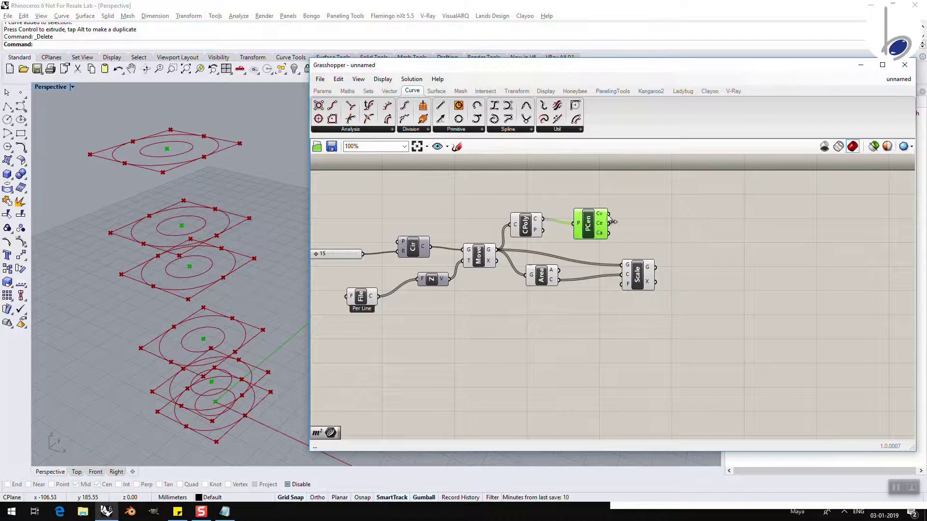
shift+click(525, 214)
key(Delete)
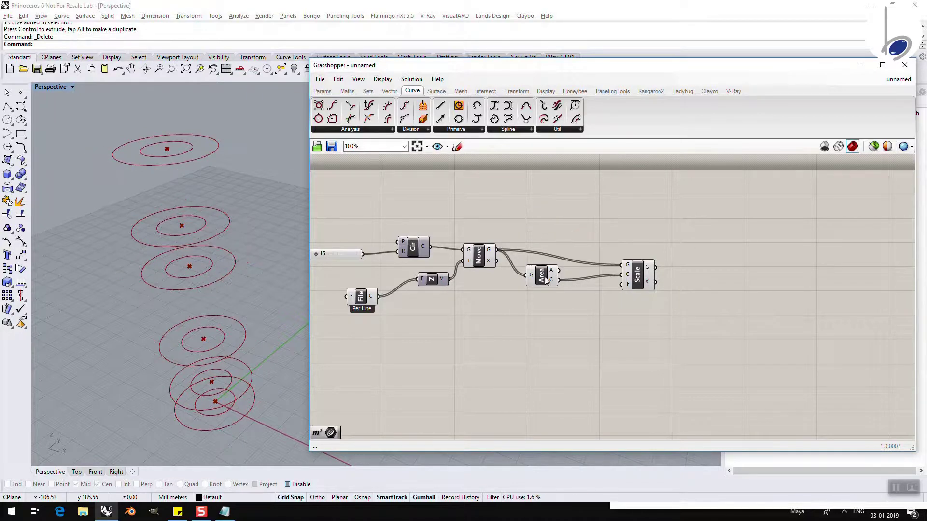
Tidy the canvas by moving the Scale component closer to Move and nudging the Area component between them.
drag(639, 275, 604, 260)
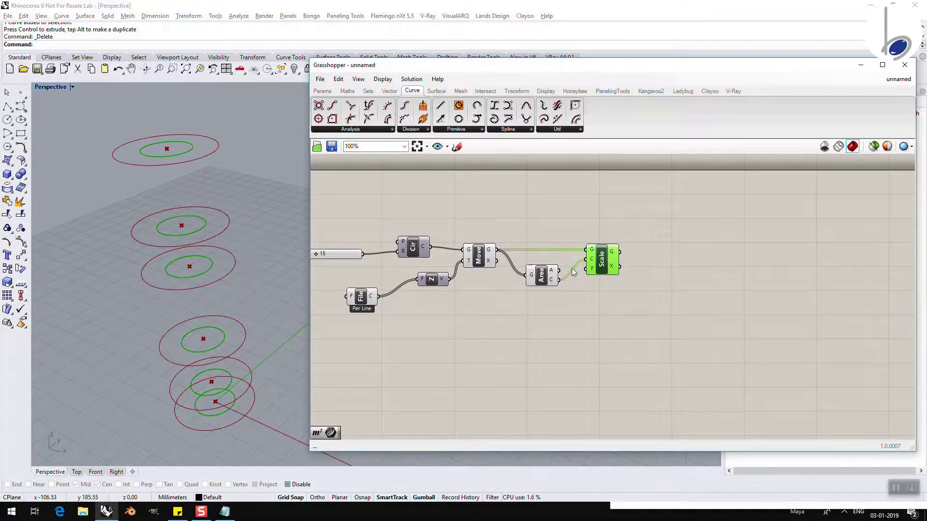
click(649, 262)
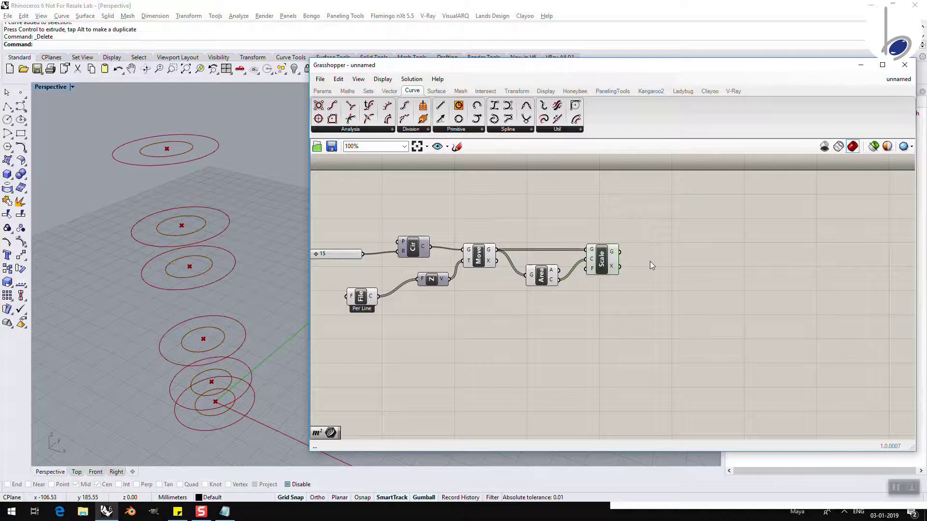
drag(541, 279, 538, 270)
mouse_move(594, 261)
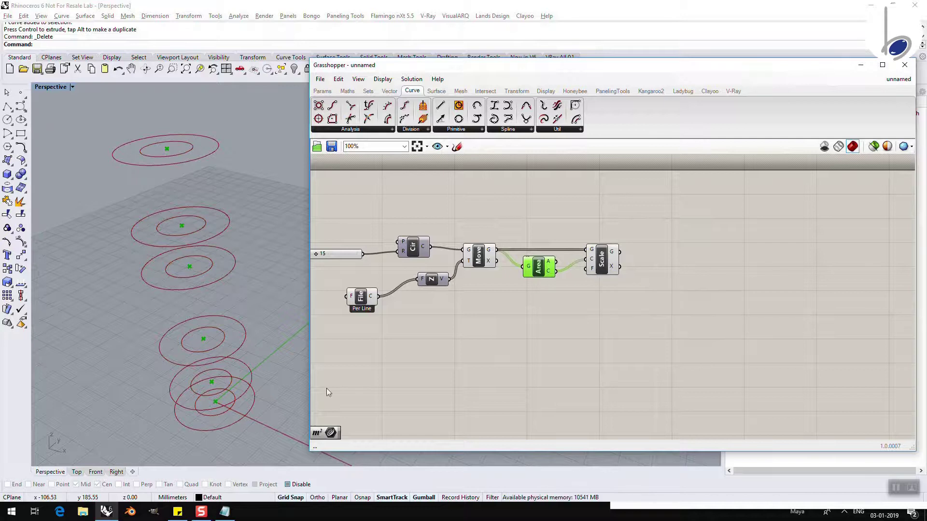
right_drag(230, 419, 239, 403)
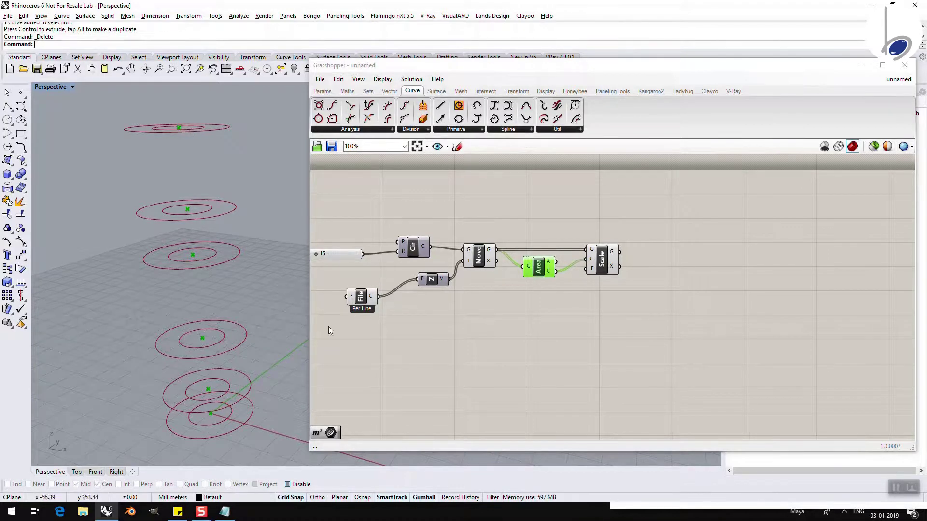
Switch to height.txt in Notepad, shrink its window and reposition it over the Grasshopper canvas.
click(224, 514)
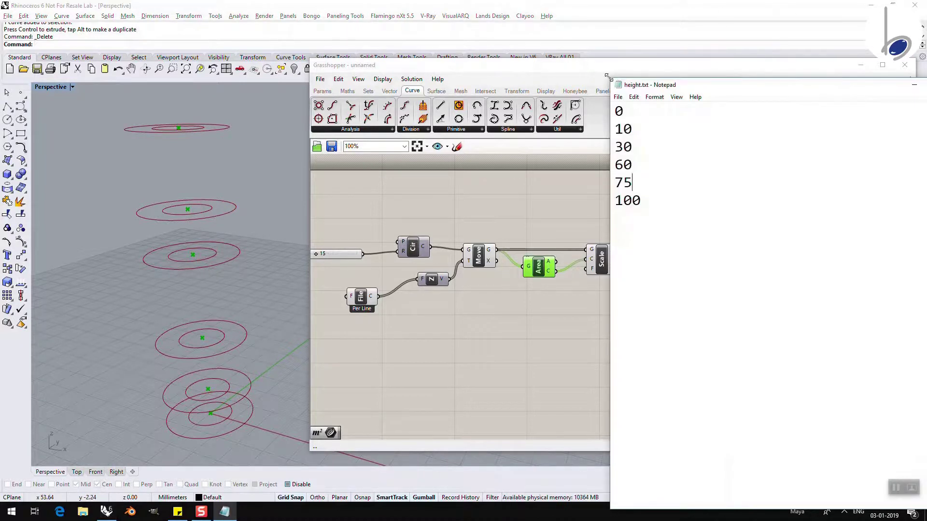
drag(608, 77, 771, 345)
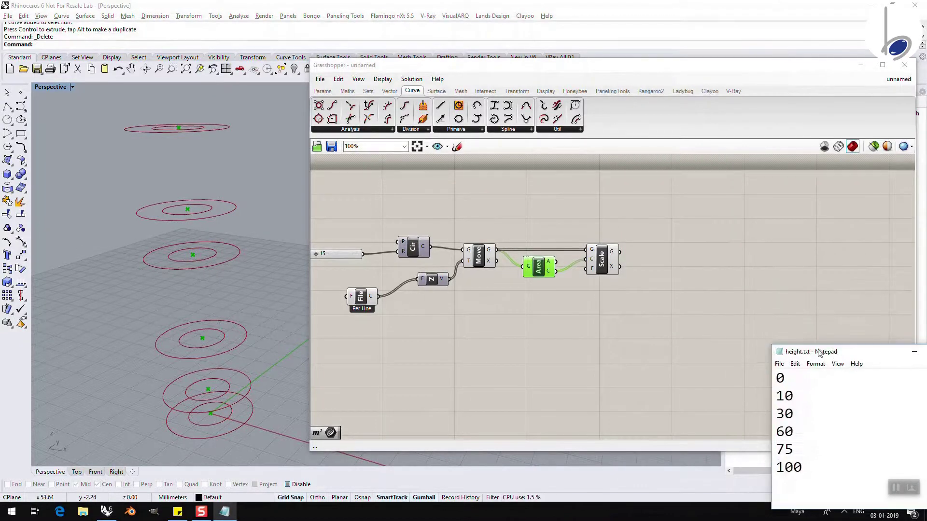
drag(835, 356, 685, 70)
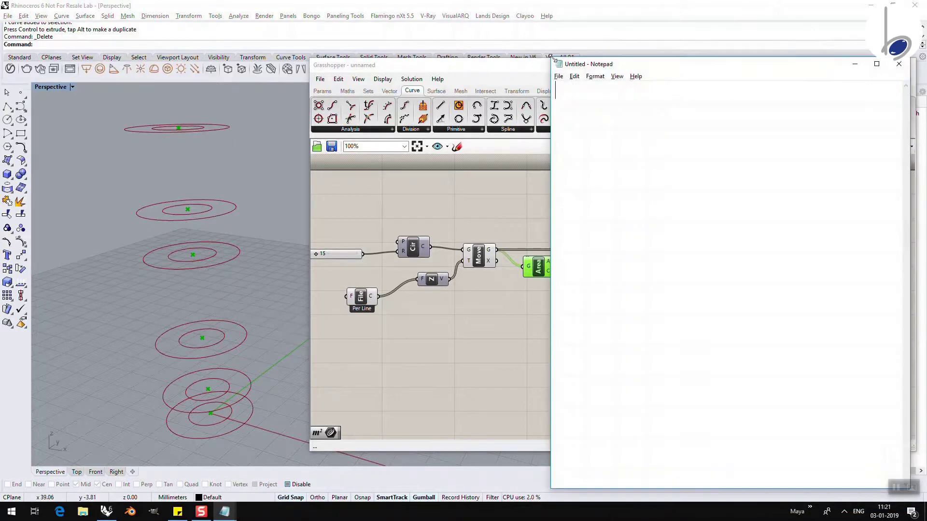
In a new Notepad document, list the scale factors 0.8, 0.9, 1.0, 0.6, 0.4 and 0.05 on separate lines and save it as scale.txt.
drag(557, 66, 682, 223)
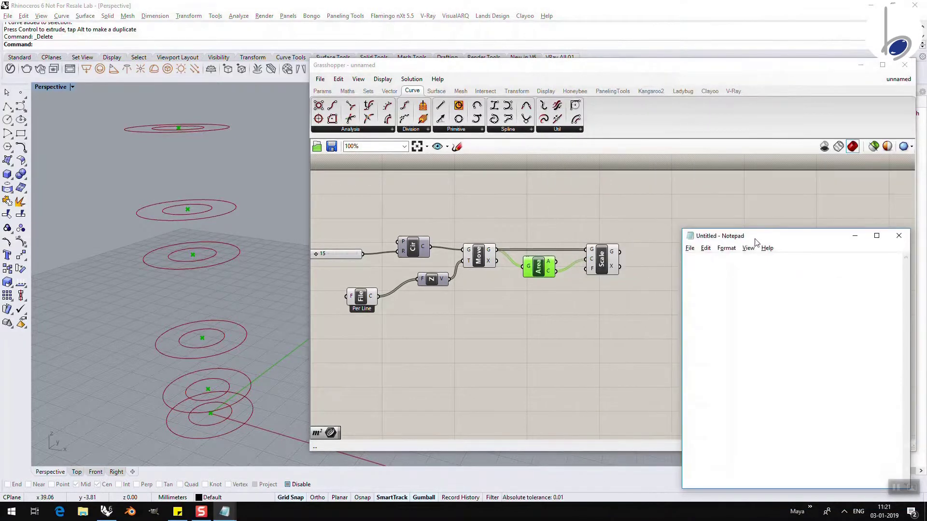
drag(757, 235, 760, 165)
text(0.8)
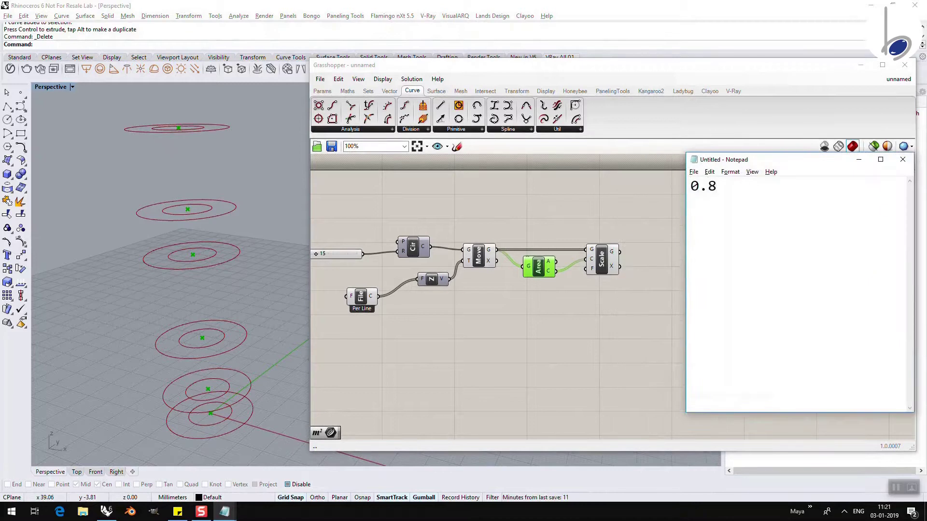
key(Return)
text(0.9 1)
key(Return)
text(.0 )
text(0.6 )
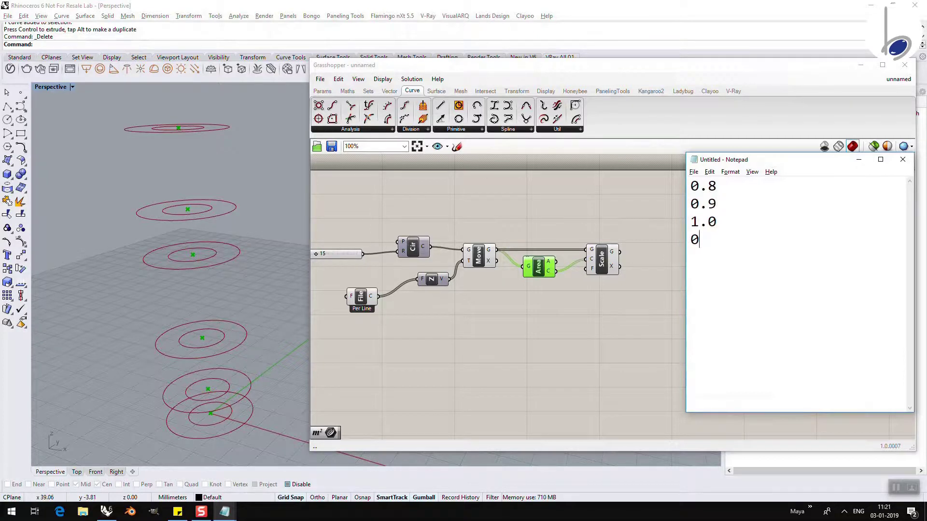
text(0.4 )
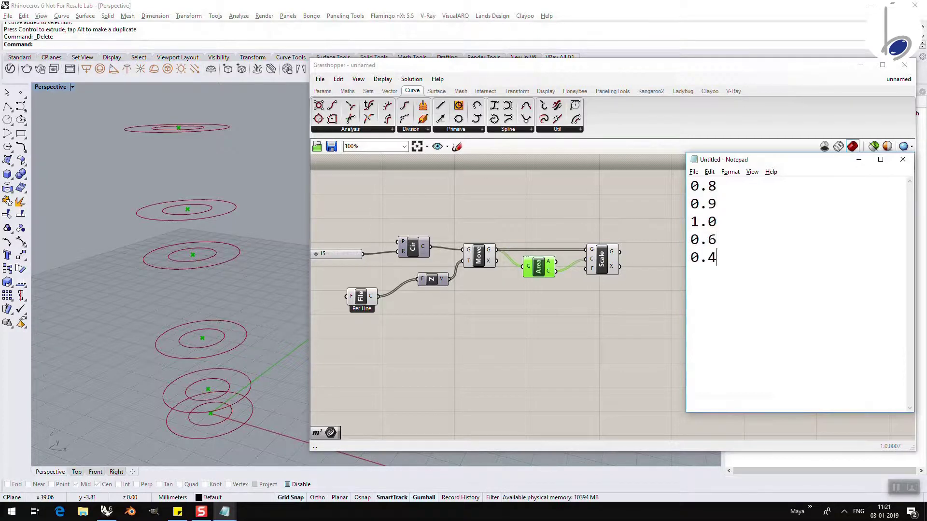
text(0.1)
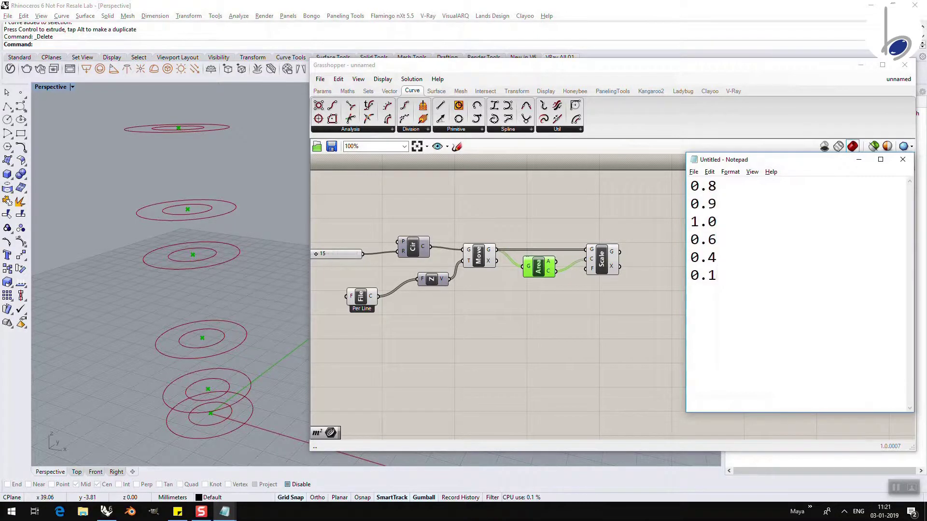
key(BackSpace)
text(05)
click(692, 172)
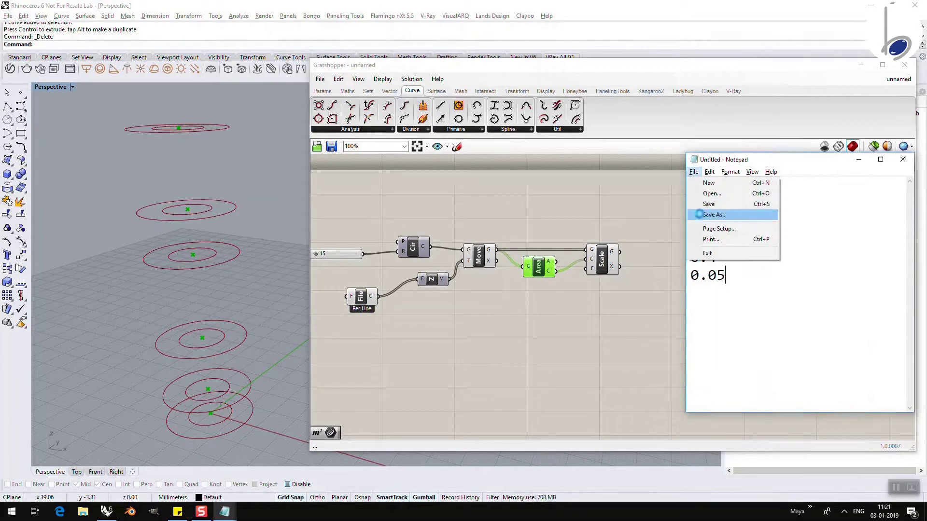
click(709, 214)
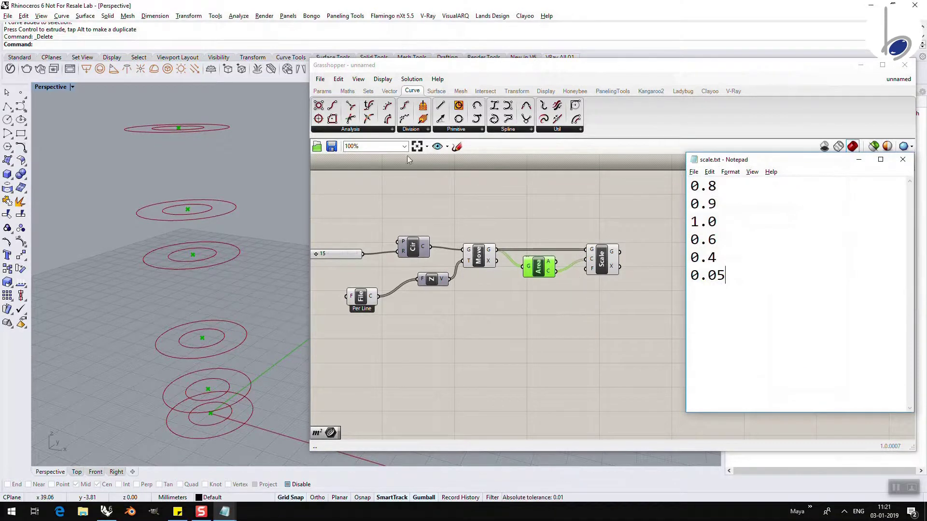
Add a second Read File component in Grasshopper below Area and wire its content output to Scale's factor input.
click(323, 91)
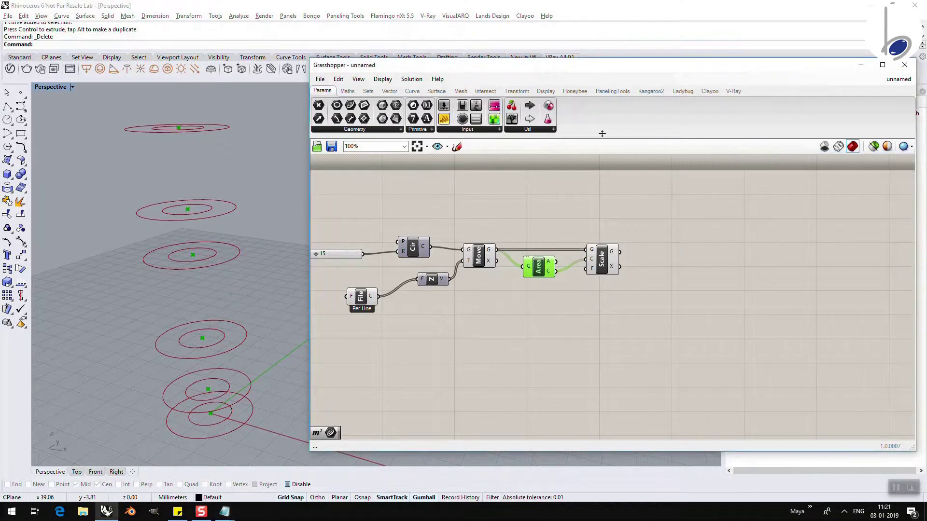
click(482, 130)
click(561, 301)
click(559, 312)
drag(576, 312, 591, 269)
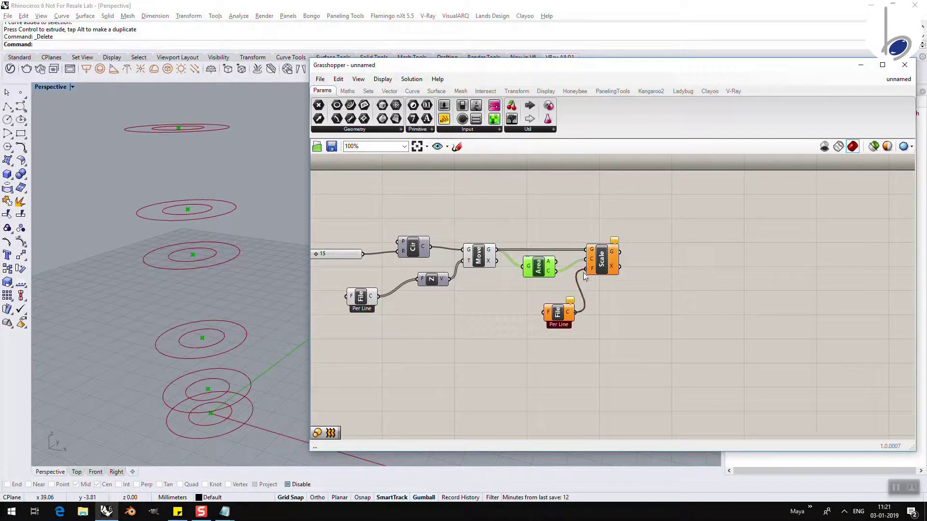
Load scale.txt as the source file of the second Read File component feeding Scale's factor.
right_click(550, 315)
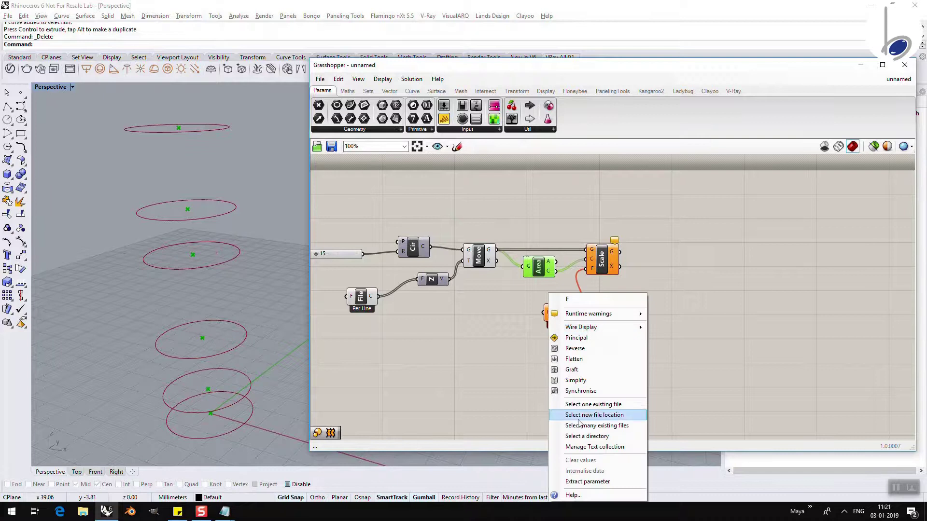
click(581, 404)
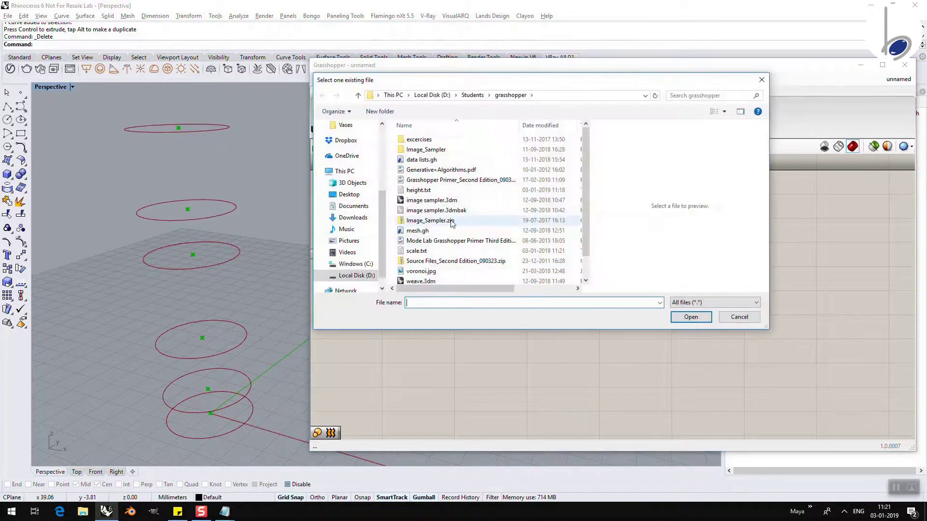
click(416, 250)
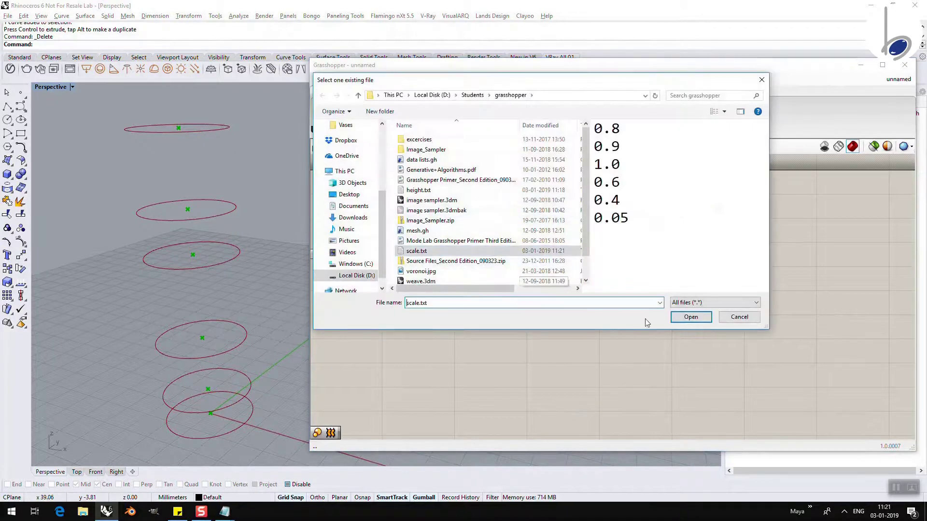
click(692, 317)
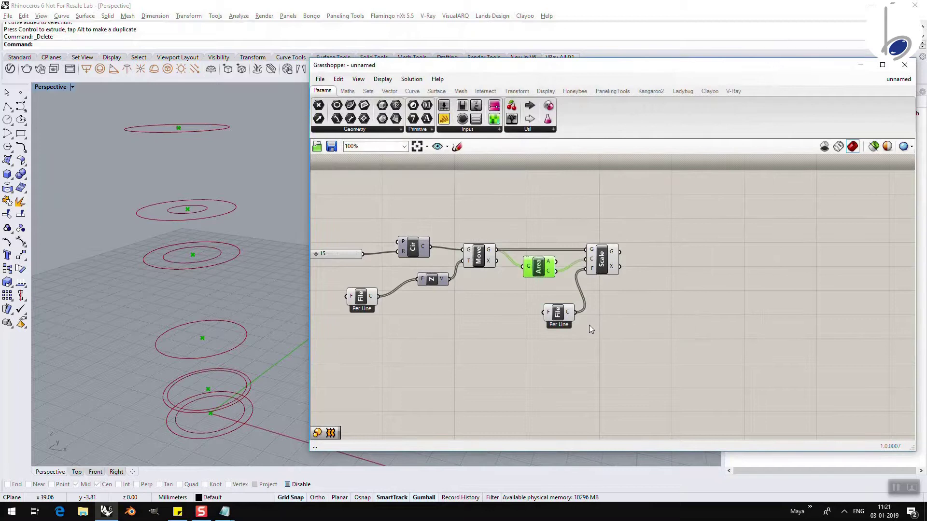
click(558, 384)
Turn off the preview of the Move component to hide the unscaled circles.
click(487, 261)
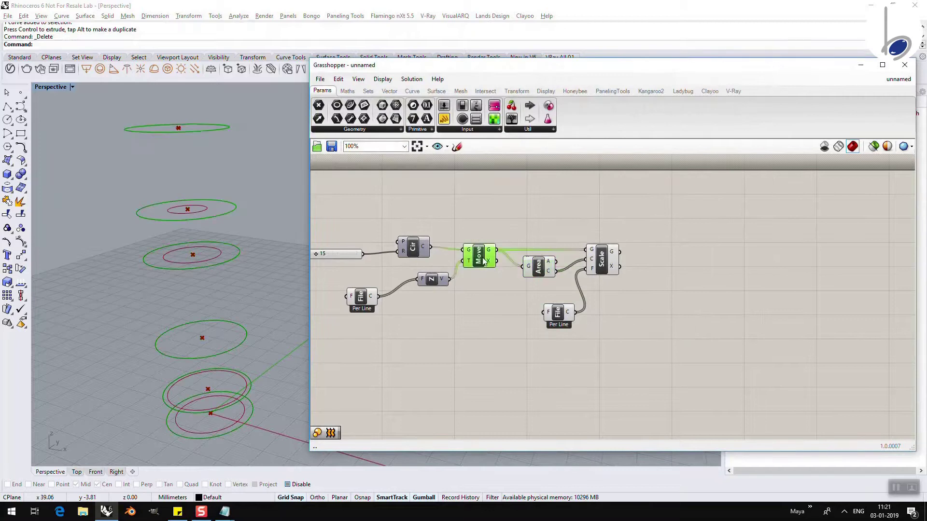
right_click(484, 258)
click(487, 277)
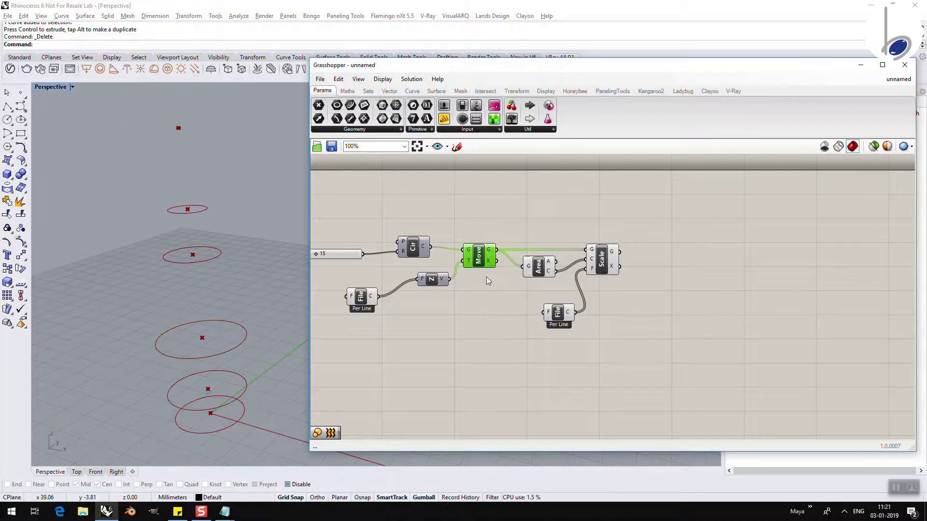
Switch Rhino to the Front view and loft the scaled circles with a Loft component wired to Scale's geometry output.
right_drag(205, 382, 167, 437)
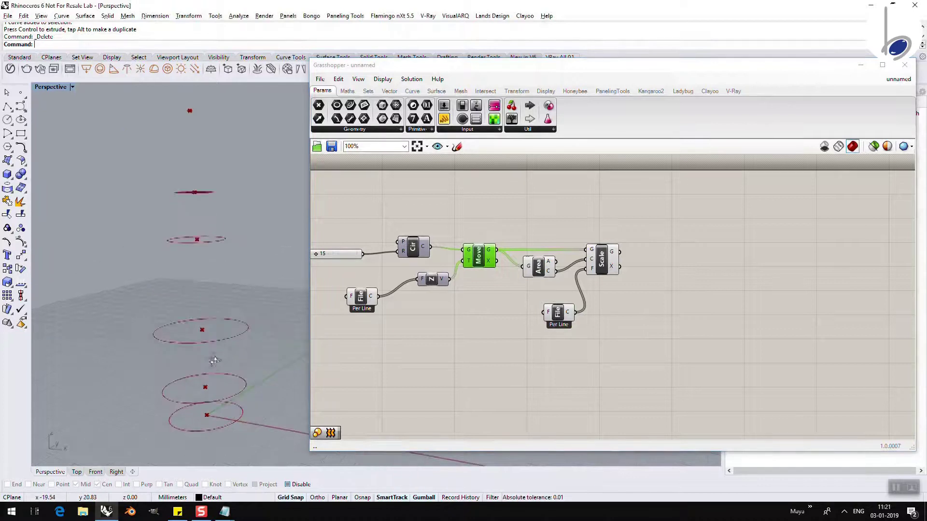
click(96, 472)
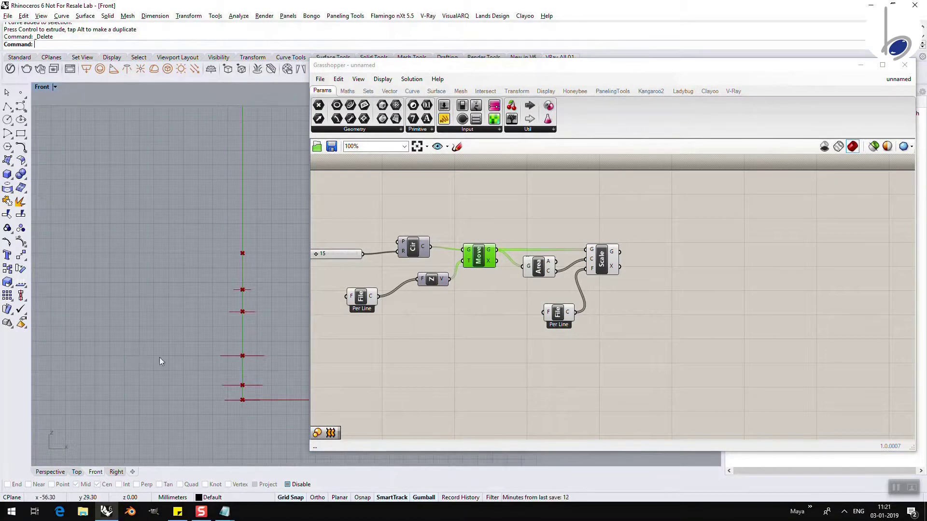
scroll(190, 374, up, 3)
right_drag(223, 368, 194, 394)
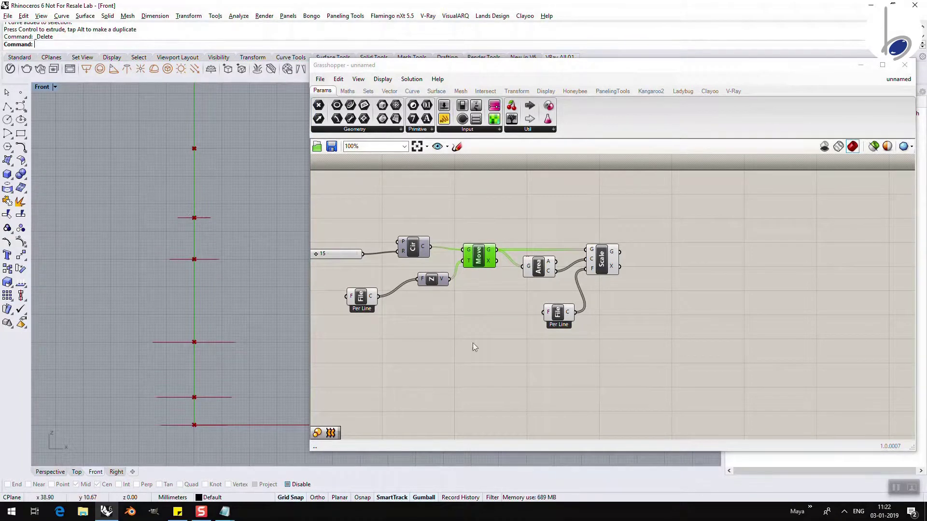
click(644, 270)
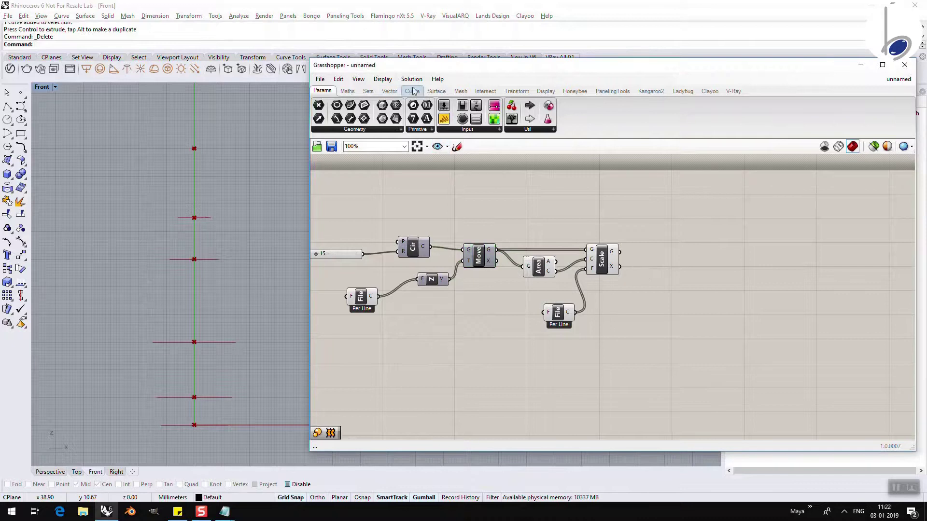
click(437, 92)
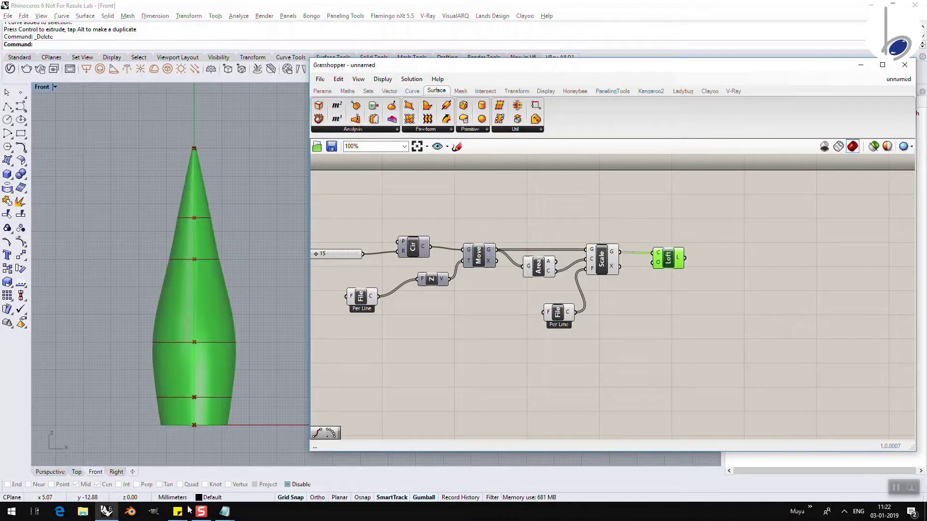
Bring up height.txt and scale.txt in Notepad and place them side by side for editing.
click(220, 516)
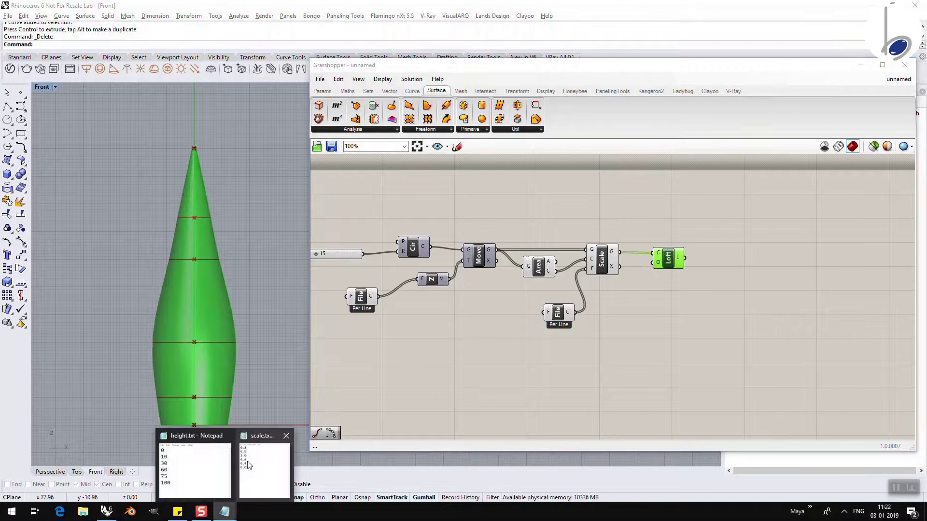
click(231, 492)
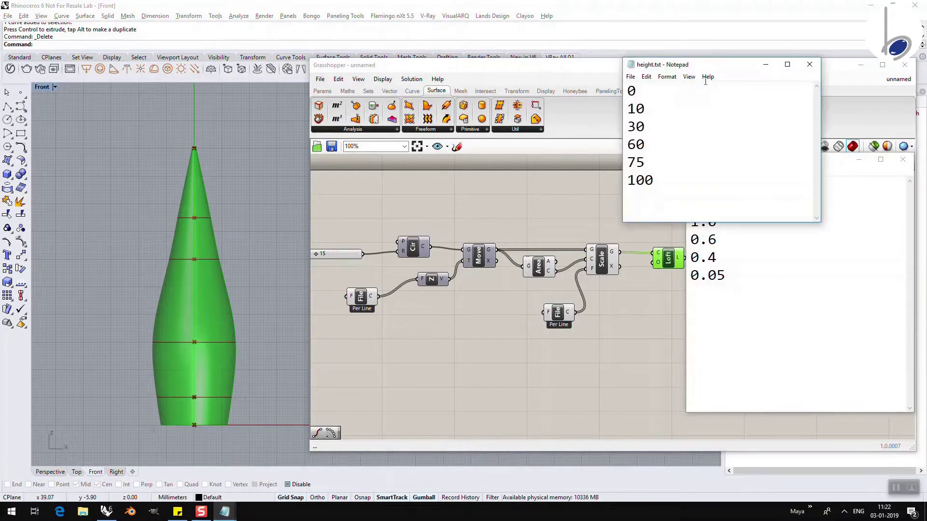
drag(719, 64, 566, 208)
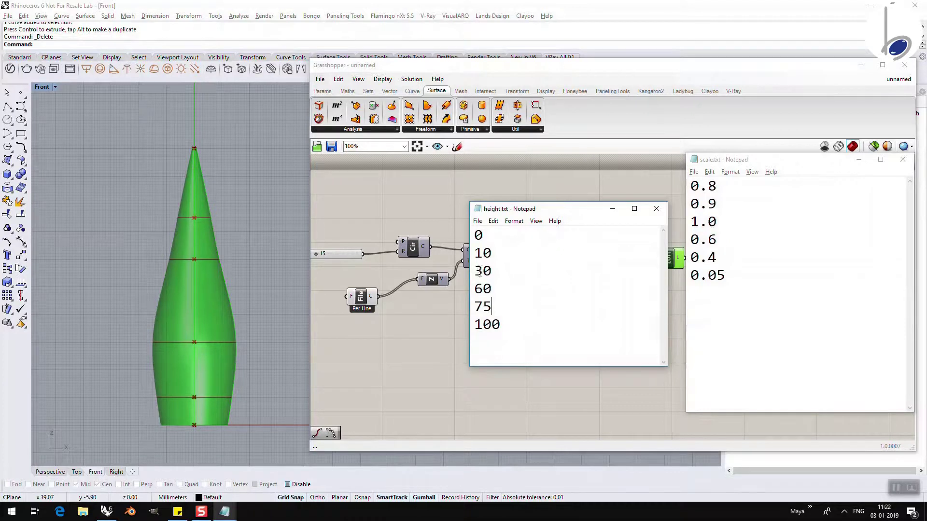
drag(483, 271, 475, 271)
click(488, 288)
click(707, 243)
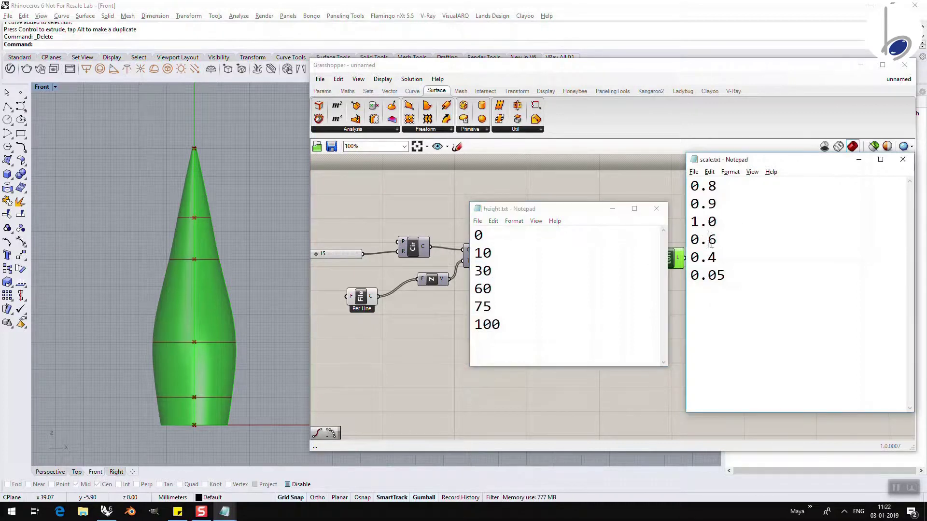
In scale.txt, set the fourth scale factor to 0.8 and the fifth to 0.6, saving each change.
drag(708, 241, 717, 241)
text(8)
key(ctrl+s)
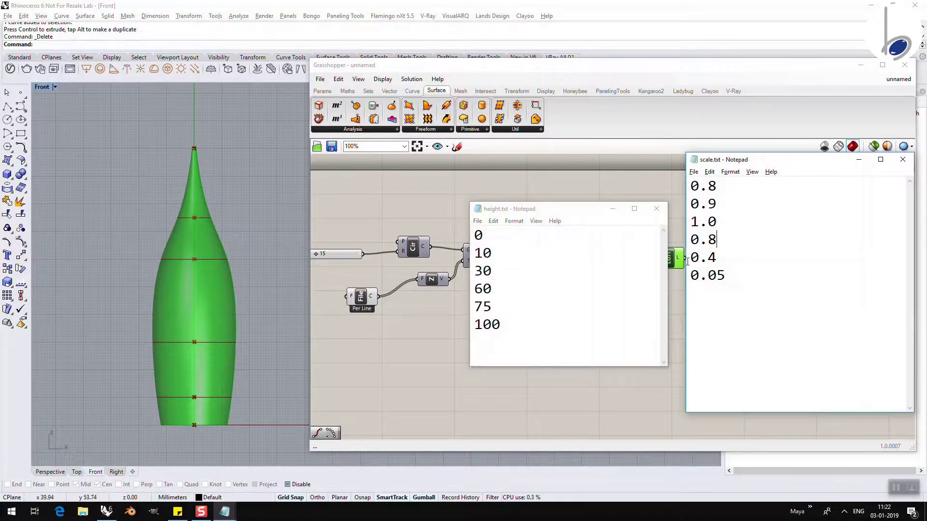
drag(708, 258, 717, 257)
text(6)
key(ctrl+s)
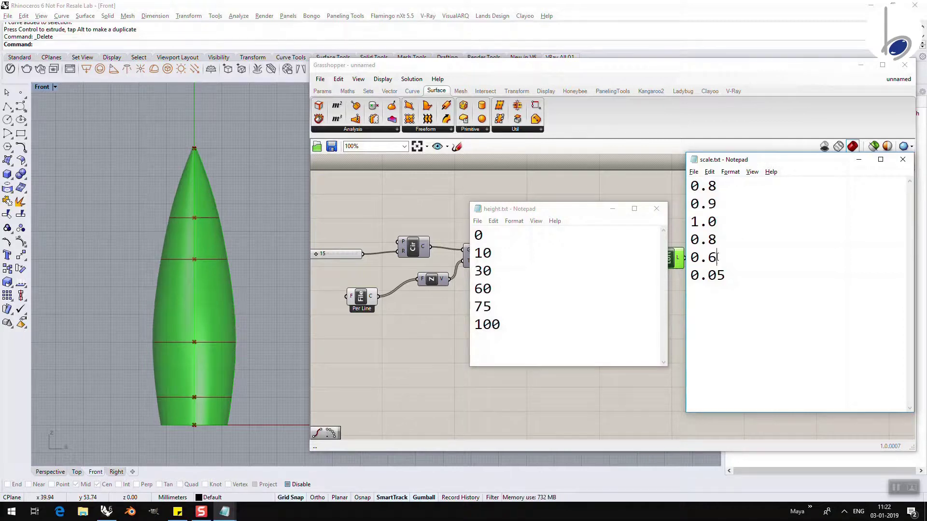
Set the third height in height.txt to 25 and save the file.
drag(474, 271, 498, 271)
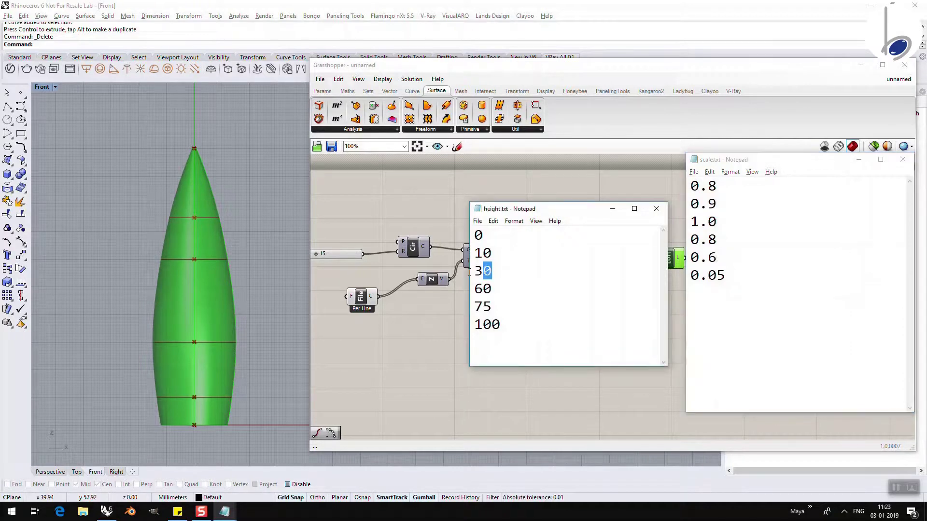
text(25)
key(ctrl+s)
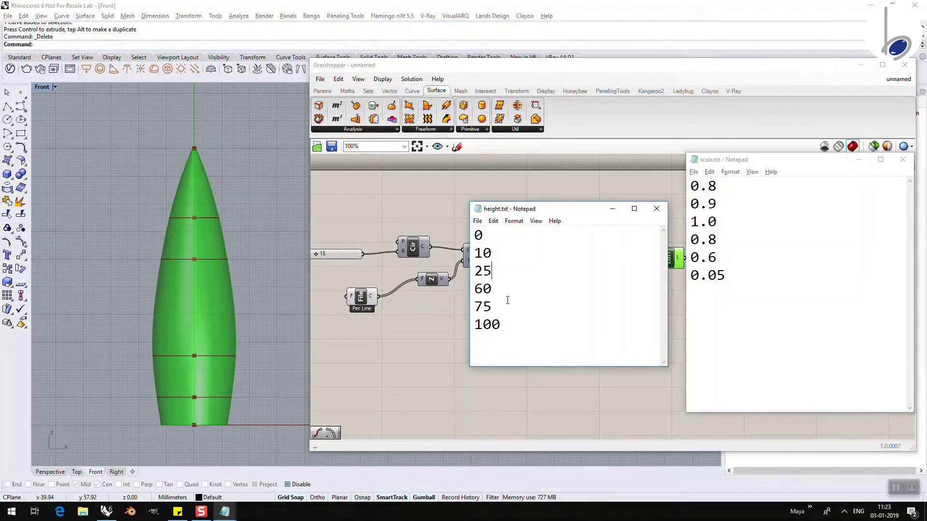
Refine the profile with a fifth factor of 0.55, fourth factor of 0.85 and fifth height of 80, and save the text files.
click(724, 257)
key(BackSpace)
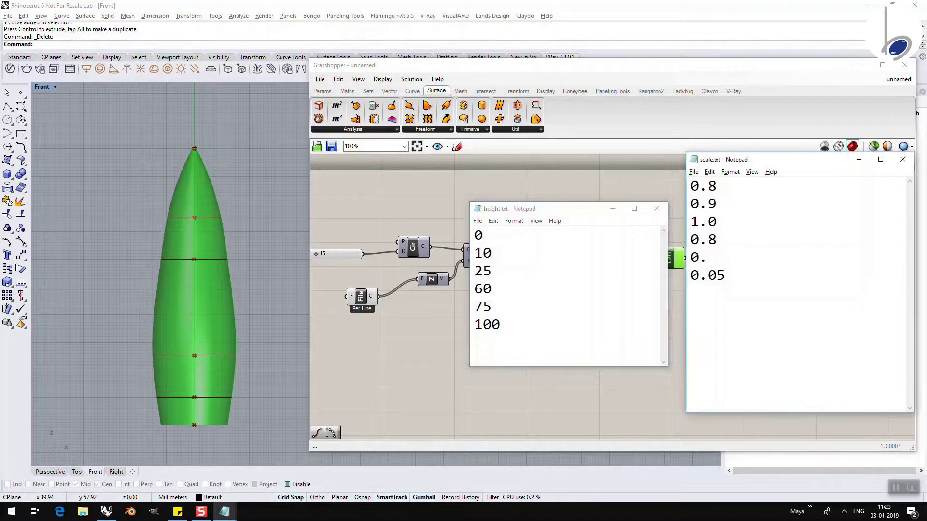
text(55)
key(ctrl+s)
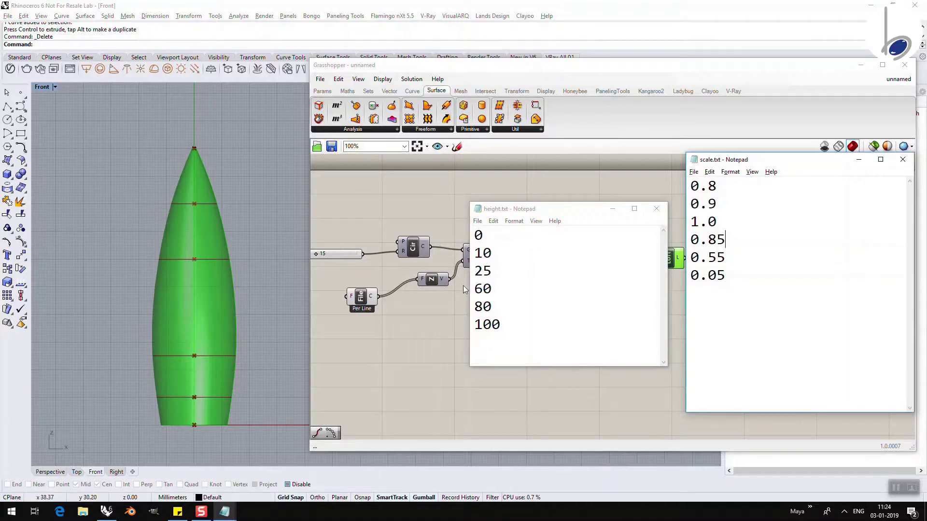
Save the Grasshopper definition as Swiss Re in the Maya > LMS > grasshopper folder.
click(426, 352)
key(ctrl+s)
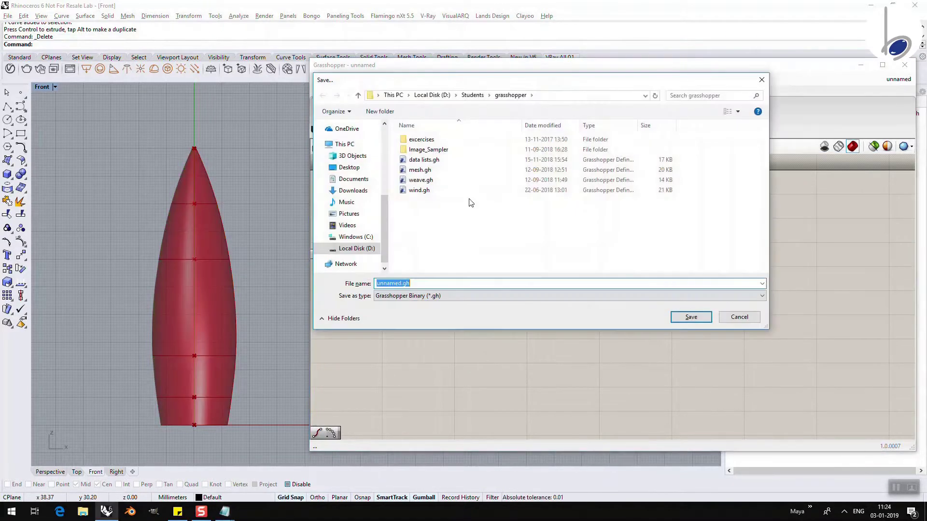
text(Swiss Re)
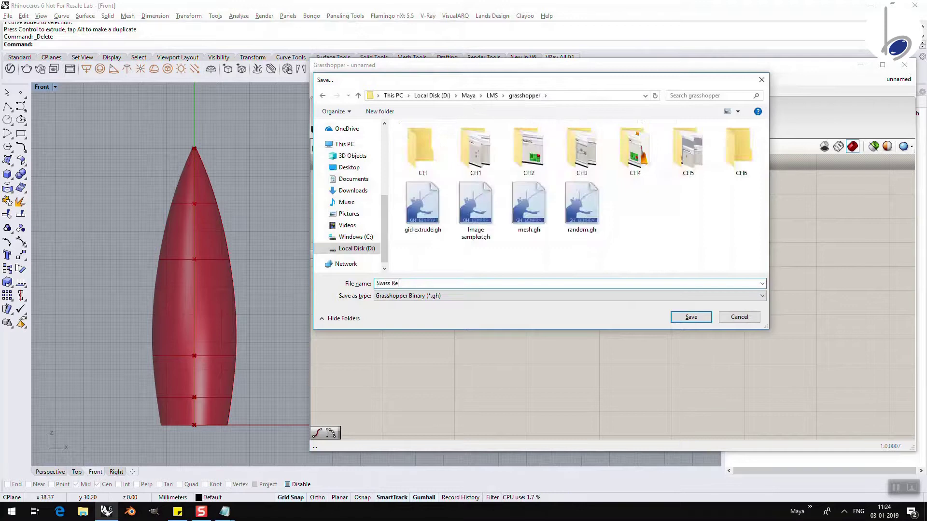
key(Return)
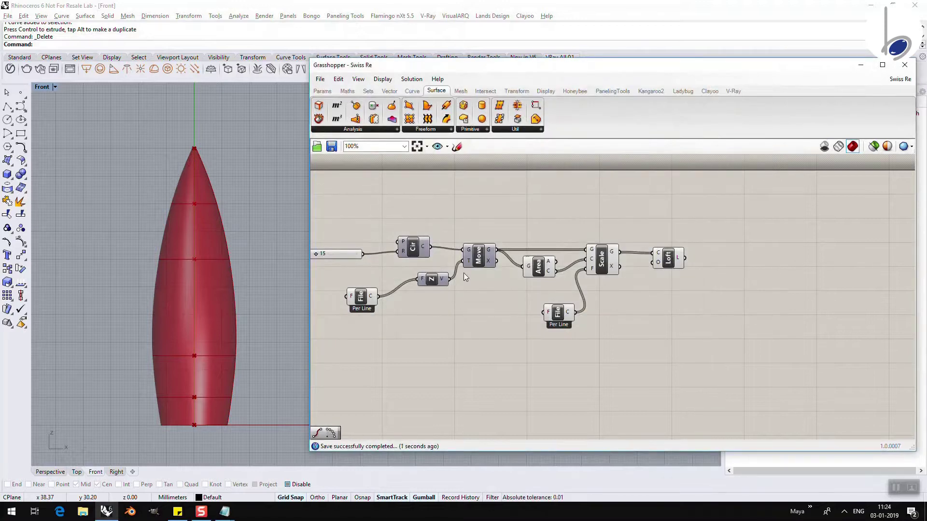
Return Rhino to the Perspective view, move the Loft component above and beyond Scale, and hide its lofted surface.
click(666, 265)
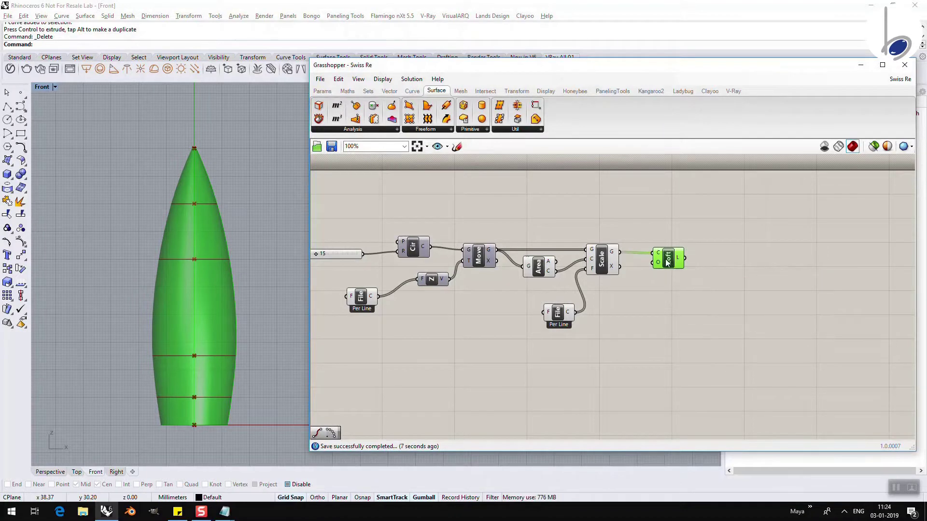
drag(668, 261, 665, 248)
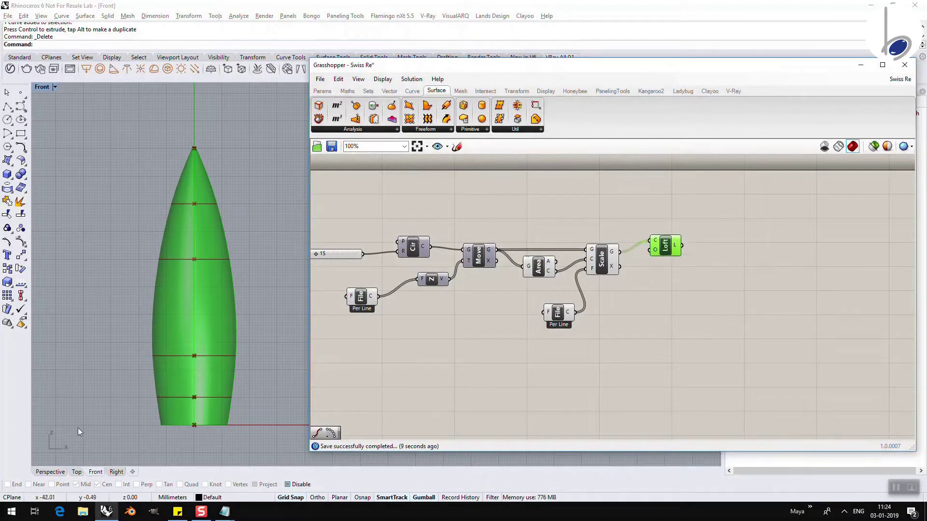
click(53, 471)
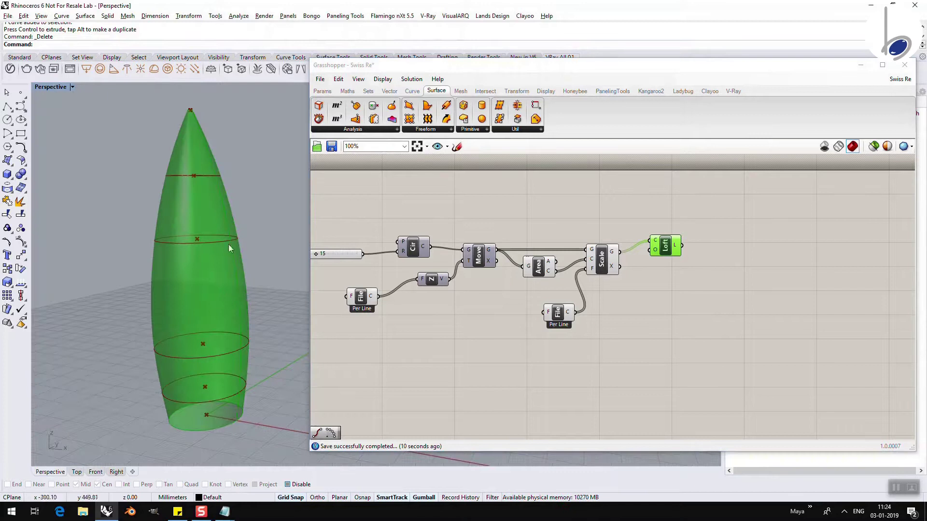
right_drag(228, 244, 242, 261)
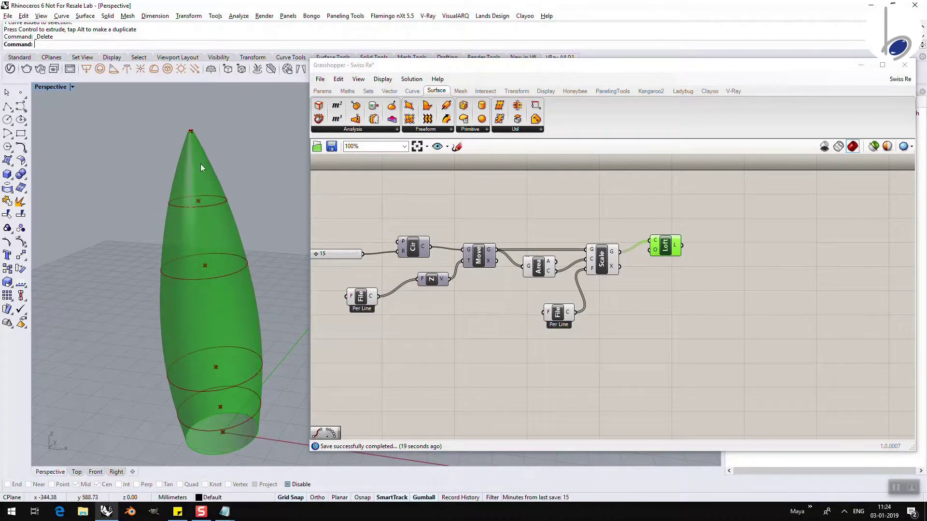
right_click(675, 249)
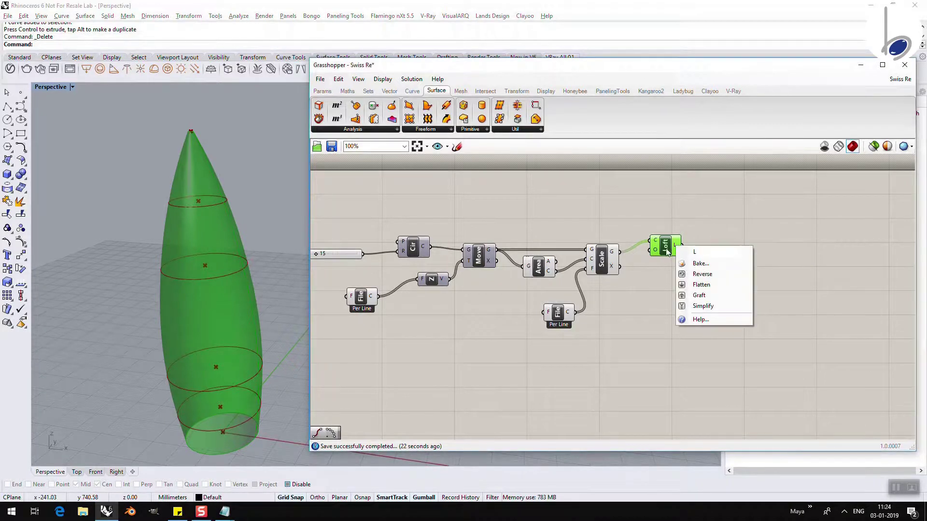
click(666, 249)
drag(666, 250, 651, 208)
right_click(651, 209)
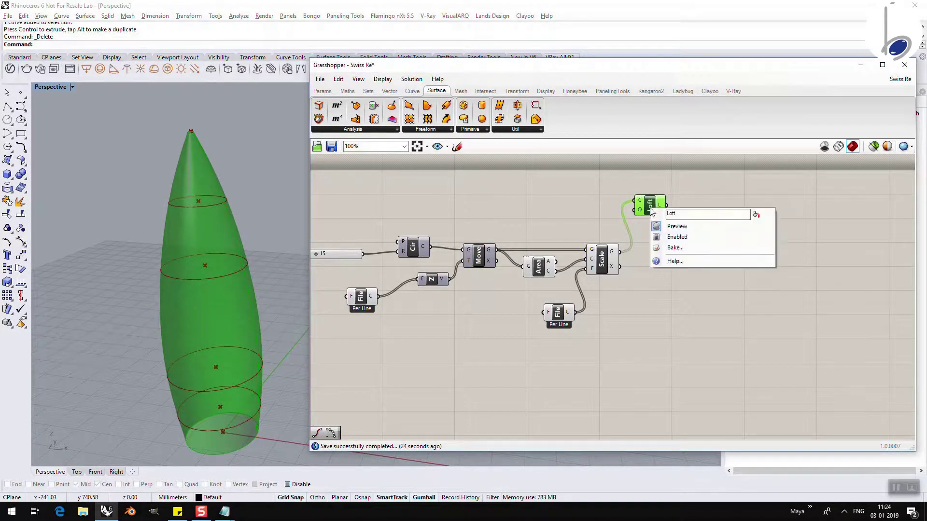
click(665, 239)
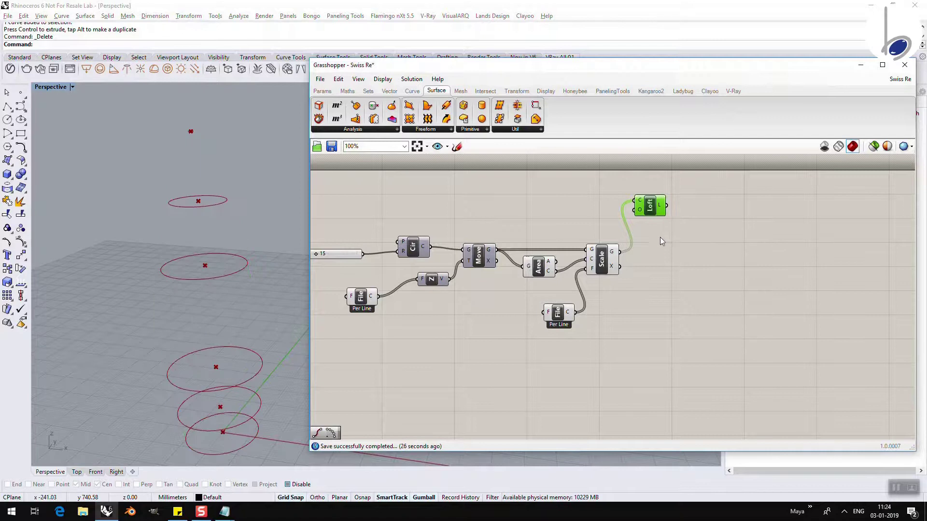
Add an End Points component after Scale and feed it the scaled circles.
click(605, 264)
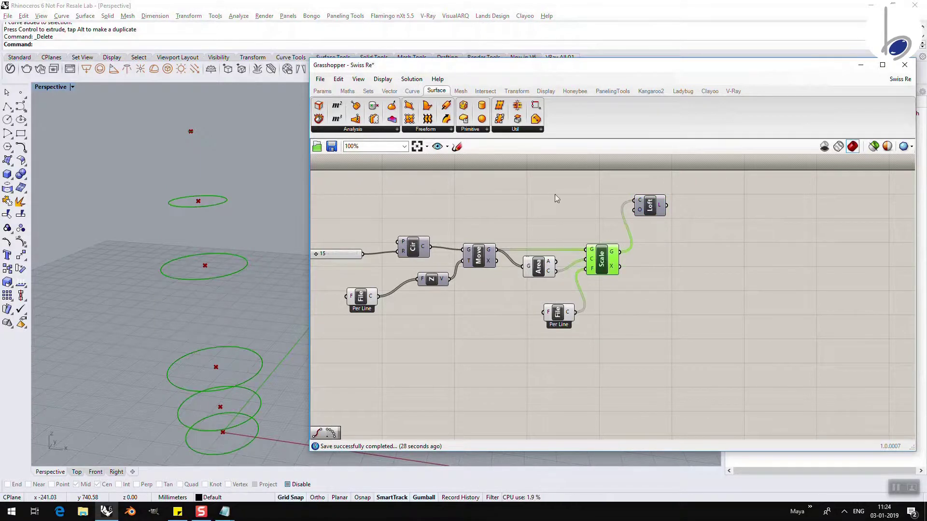
click(412, 91)
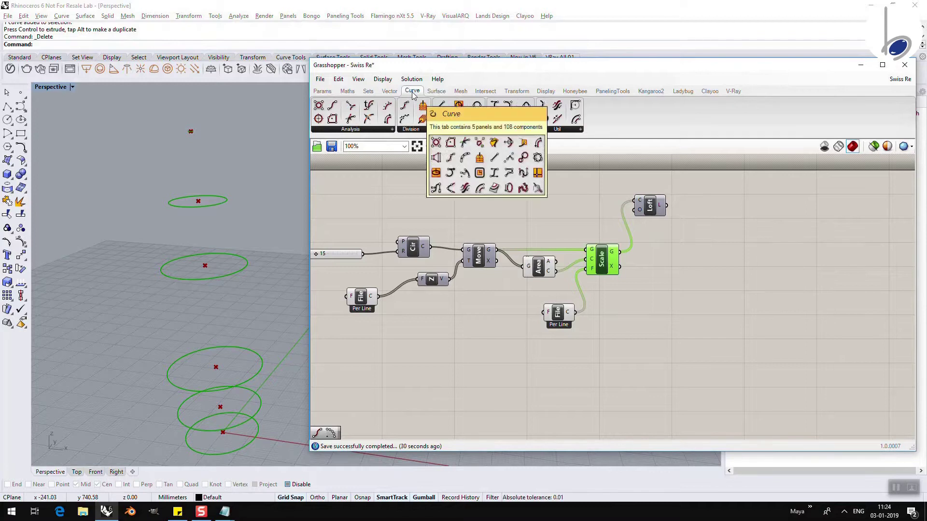
click(346, 129)
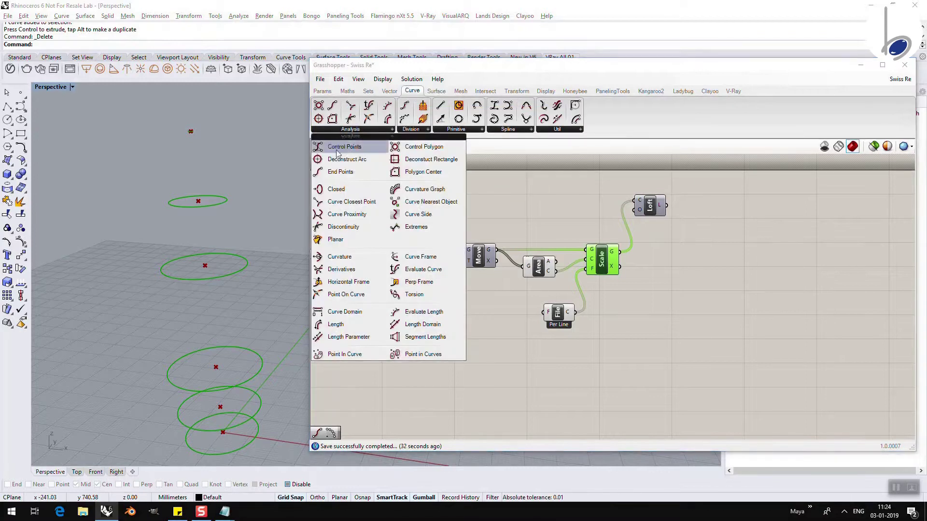
click(339, 172)
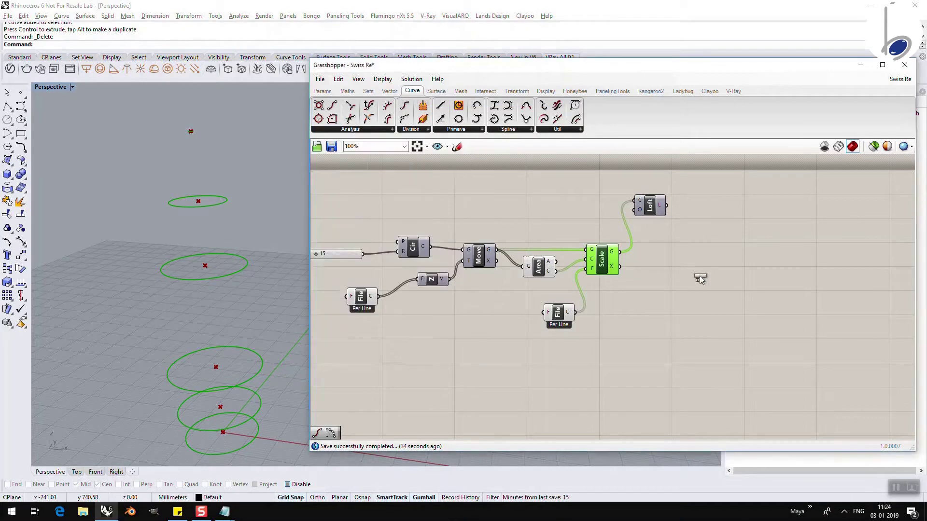
click(700, 259)
drag(620, 252, 661, 269)
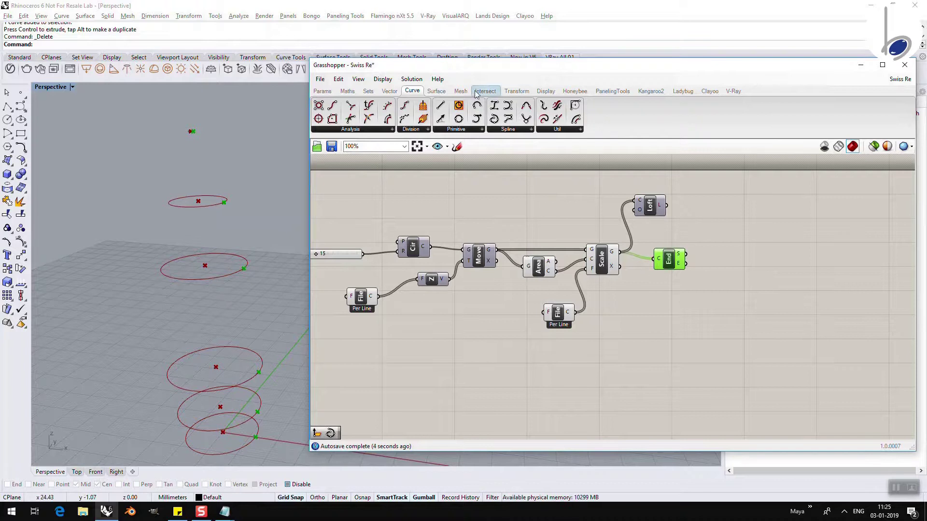
Add an Interpolate curve component and connect the End Points start output to its vertices input.
click(514, 132)
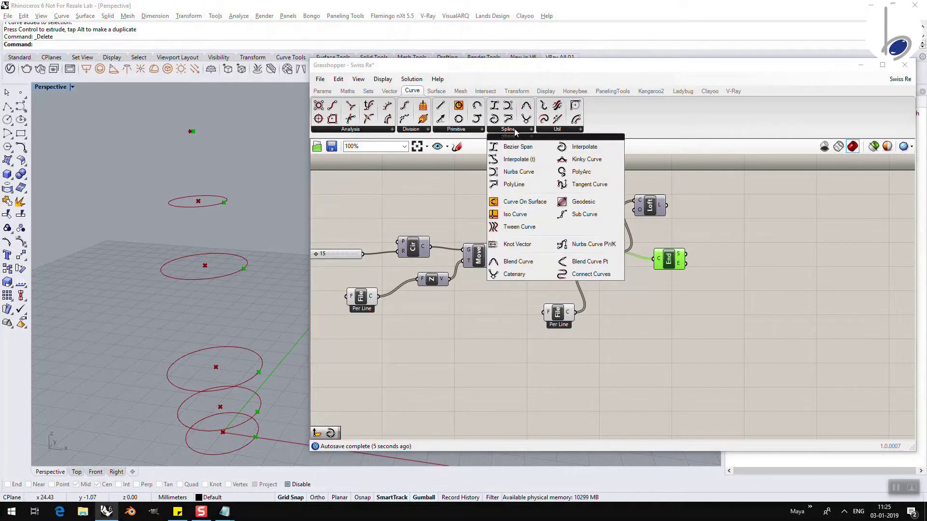
click(584, 147)
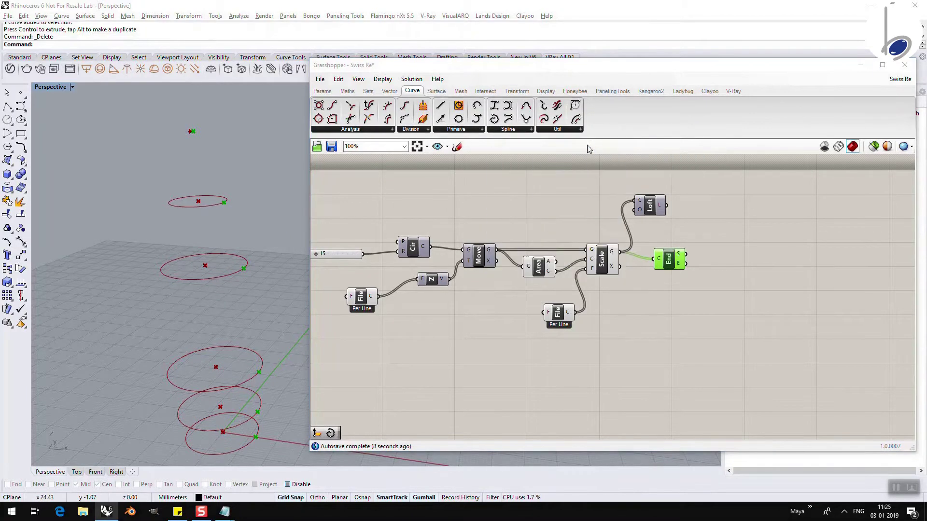
click(733, 261)
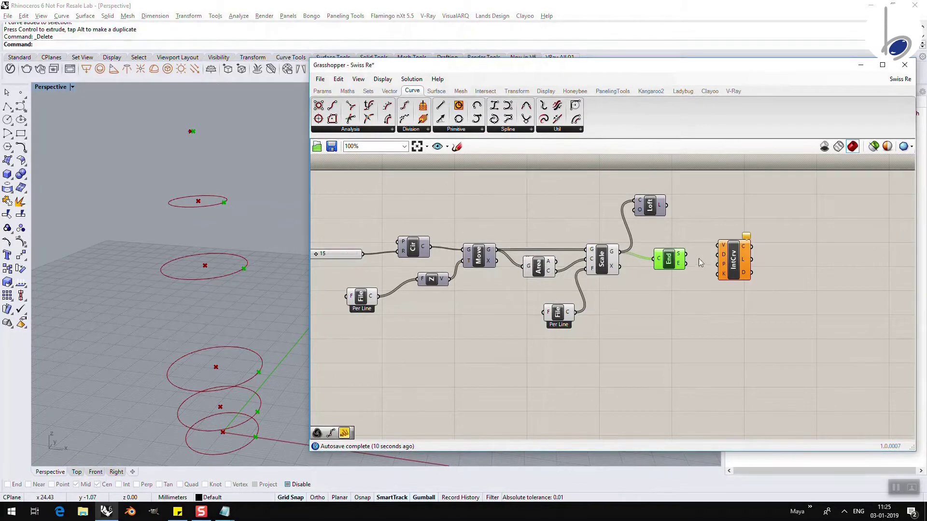
drag(686, 255, 740, 288)
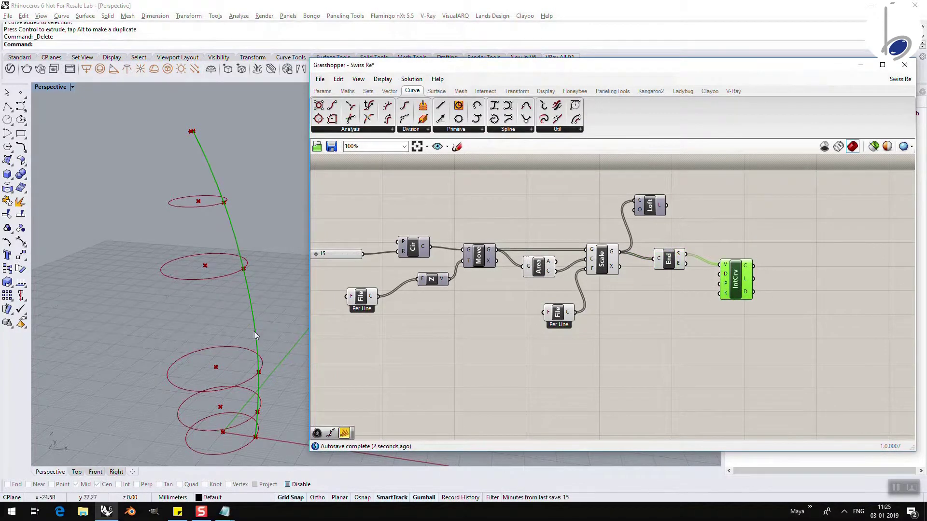
right_drag(255, 335, 242, 404)
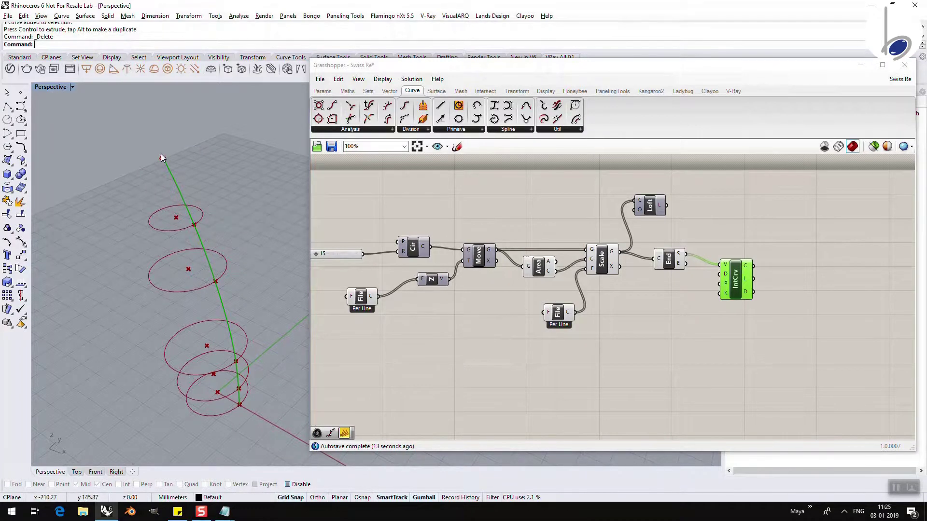
Add a Divide Curve component fed by the interpolated curve, with a Count slider of 40.
drag(744, 281, 732, 276)
right_drag(766, 279, 543, 282)
click(411, 130)
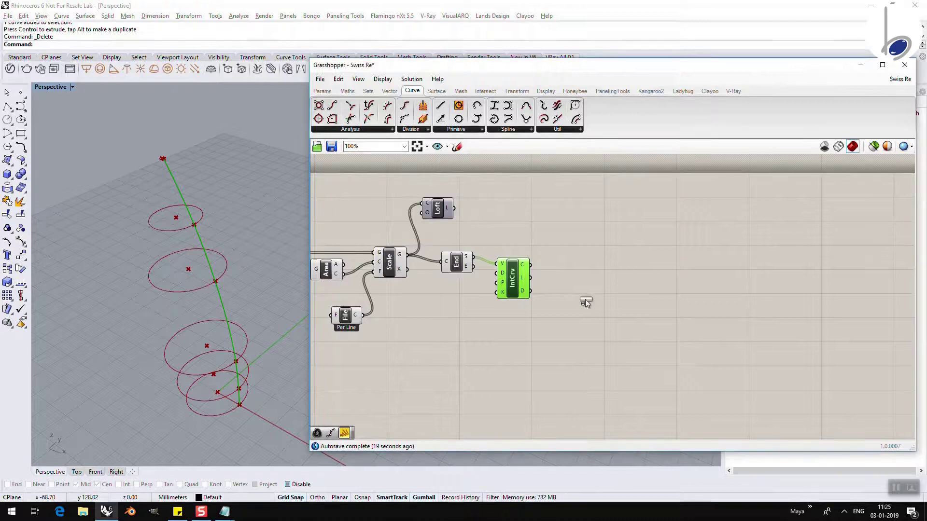
drag(585, 300, 620, 268)
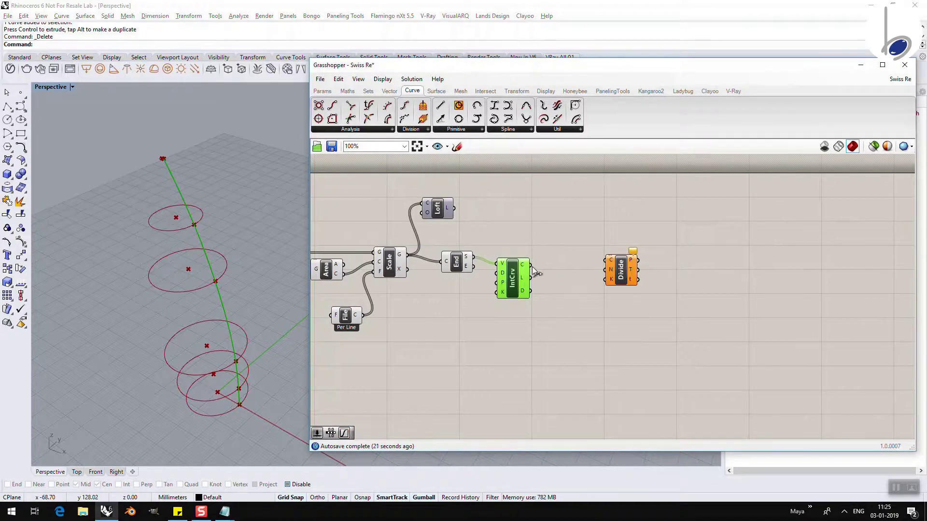
drag(532, 266, 604, 272)
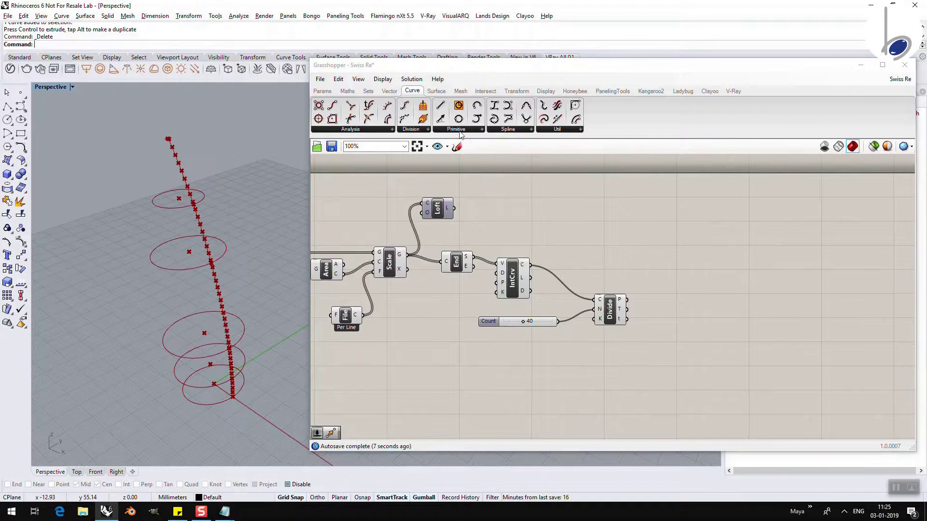
Add a Polygon component at the curve's division points and set its segments to 3.
click(460, 132)
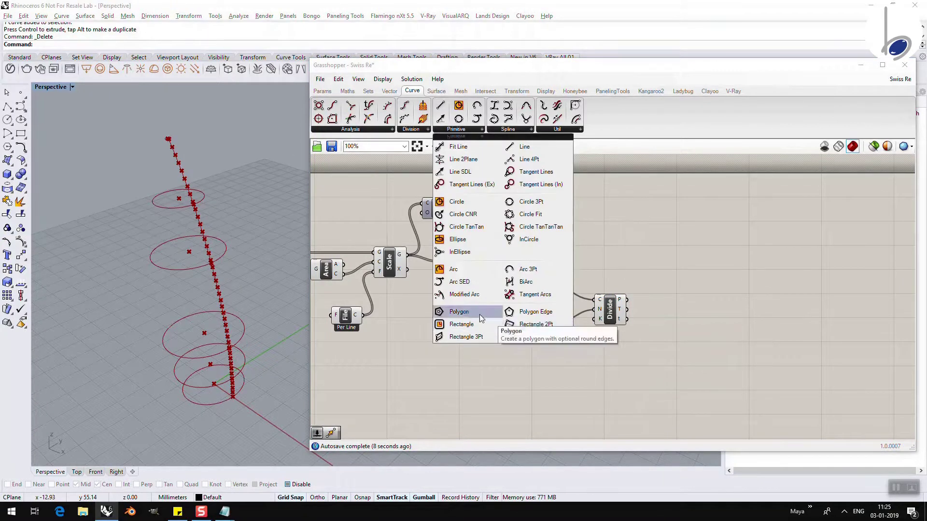
drag(480, 317, 672, 337)
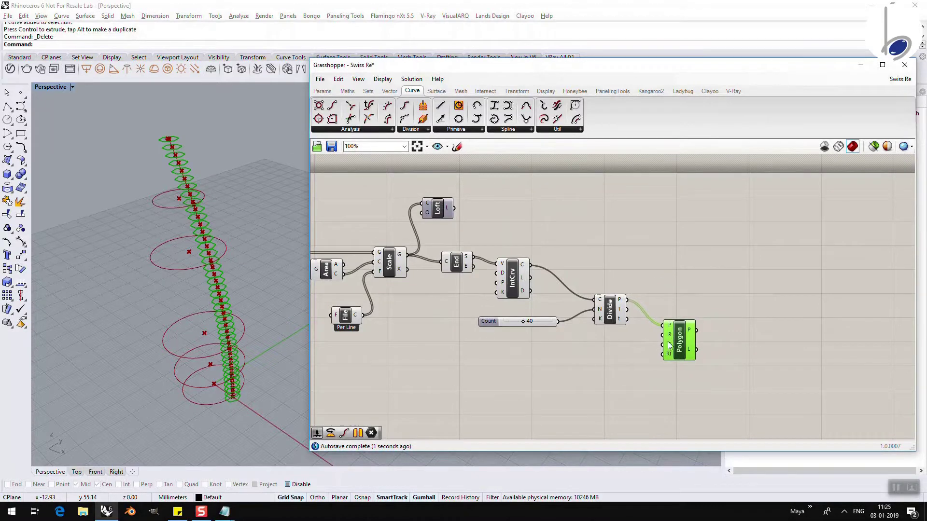
right_click(669, 346)
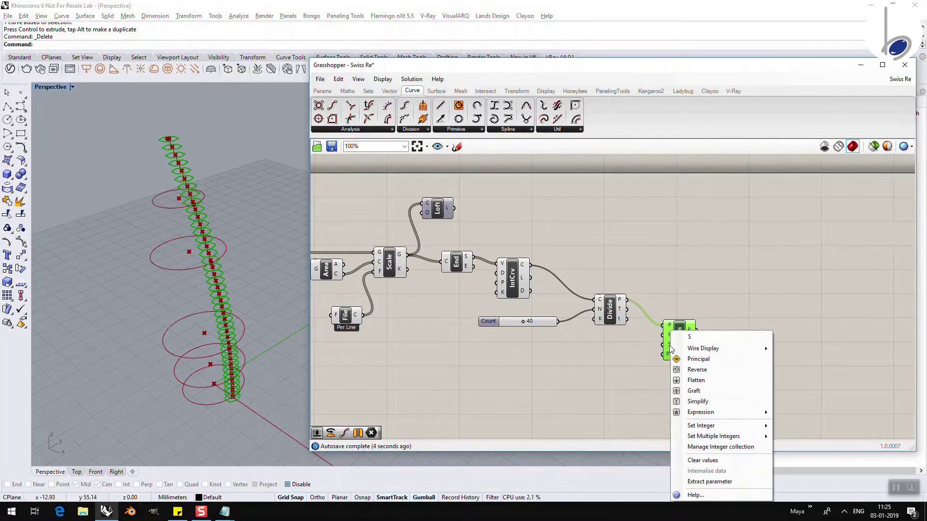
mouse_move(714, 436)
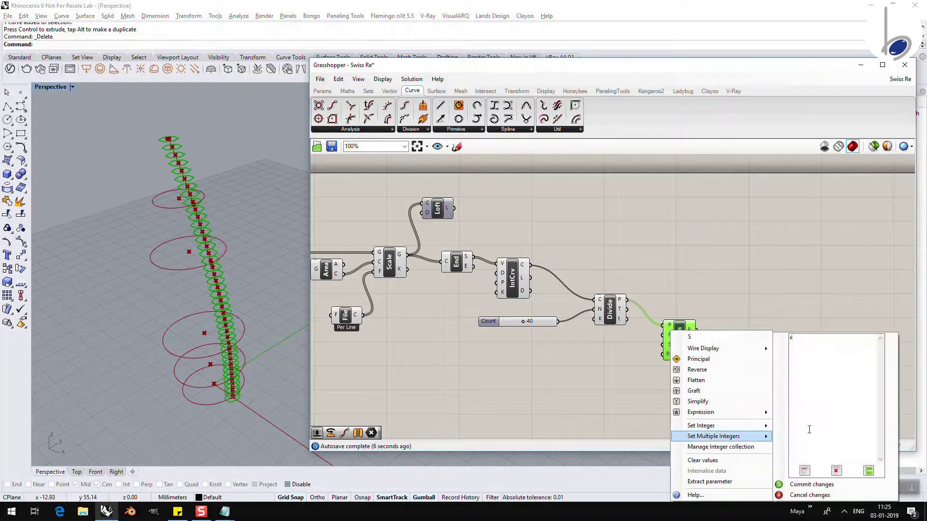
click(809, 429)
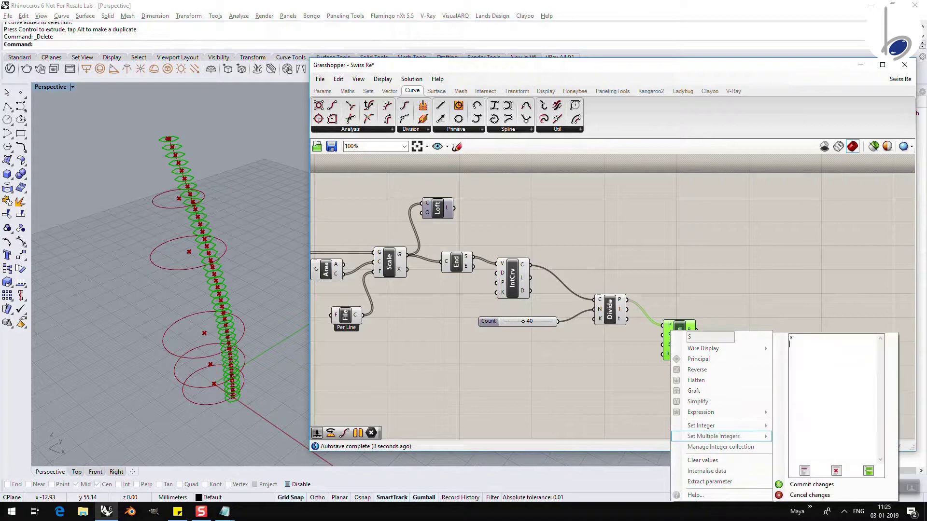
key(BackSpace)
click(797, 484)
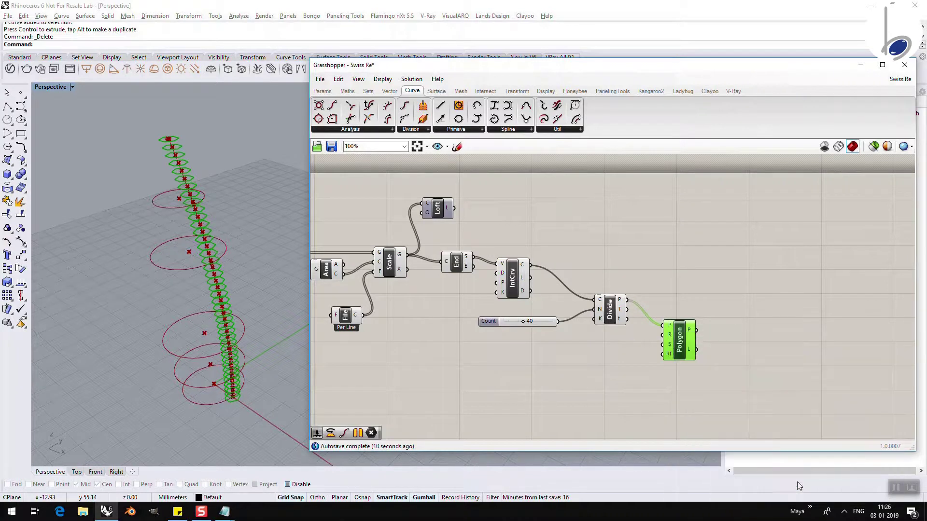
right_drag(237, 193, 137, 215)
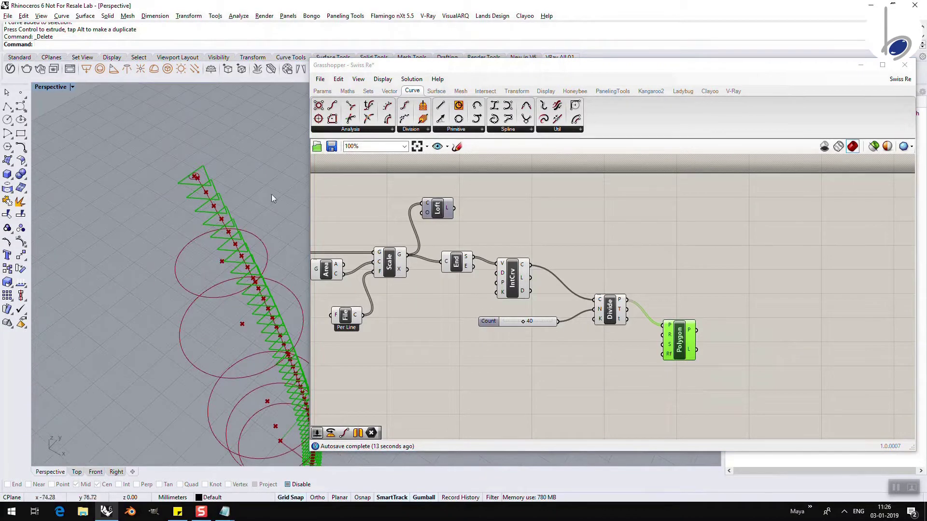
Create a number slider of 0.015 and connect it to the Polygon's radius input.
double_click(619, 337)
text(0.015)
key(Return)
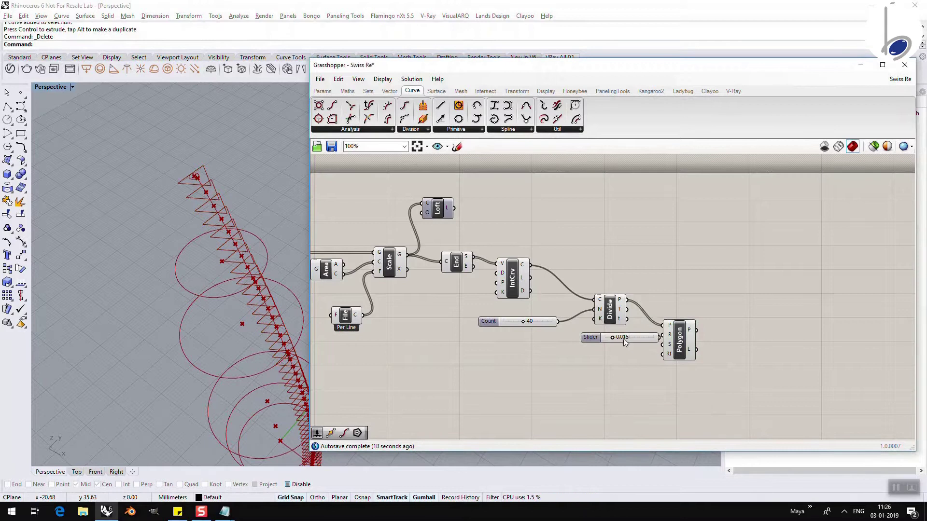
drag(612, 337, 664, 338)
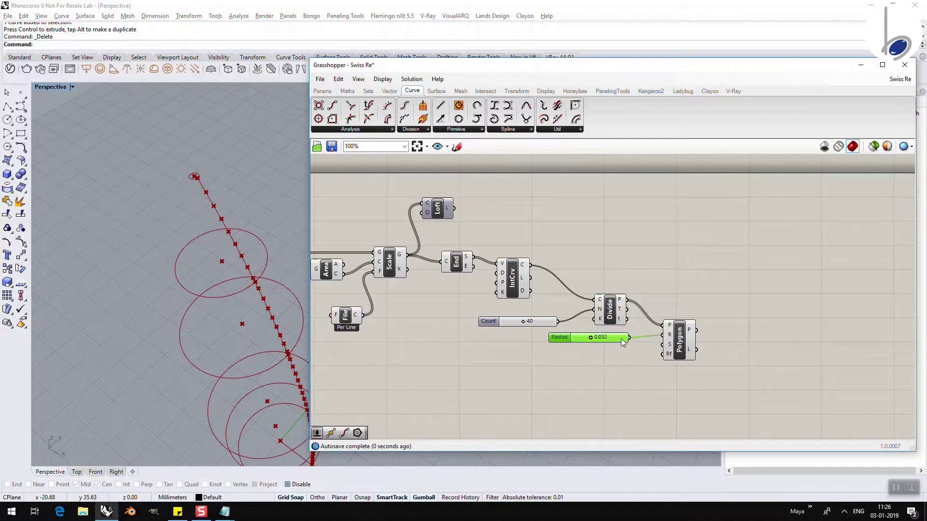
Raise the Radius slider's maximum to 1.000 and set the radius to 0.500.
right_click(605, 338)
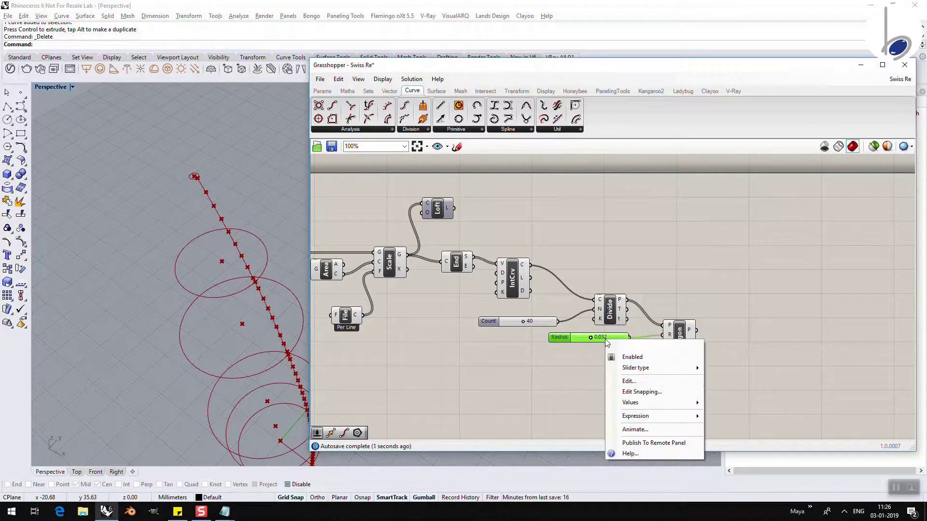
click(628, 381)
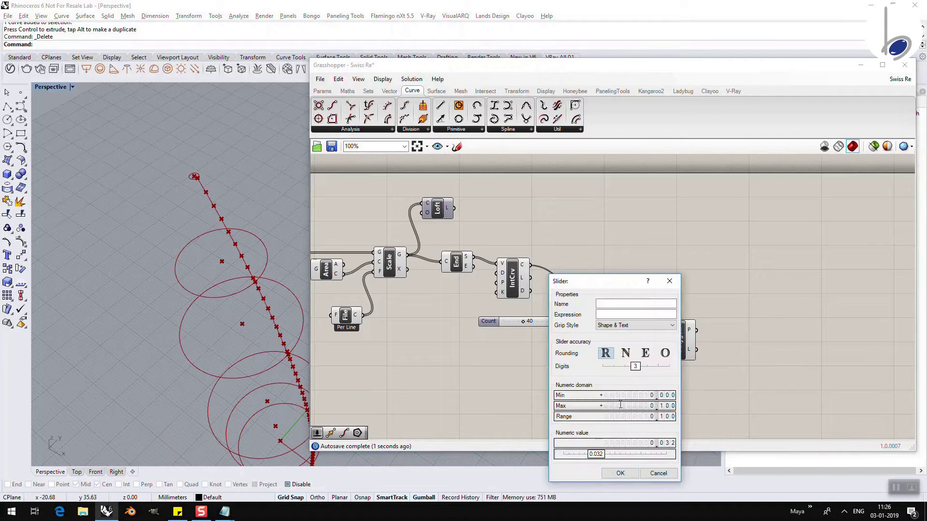
scroll(621, 409, up, 1)
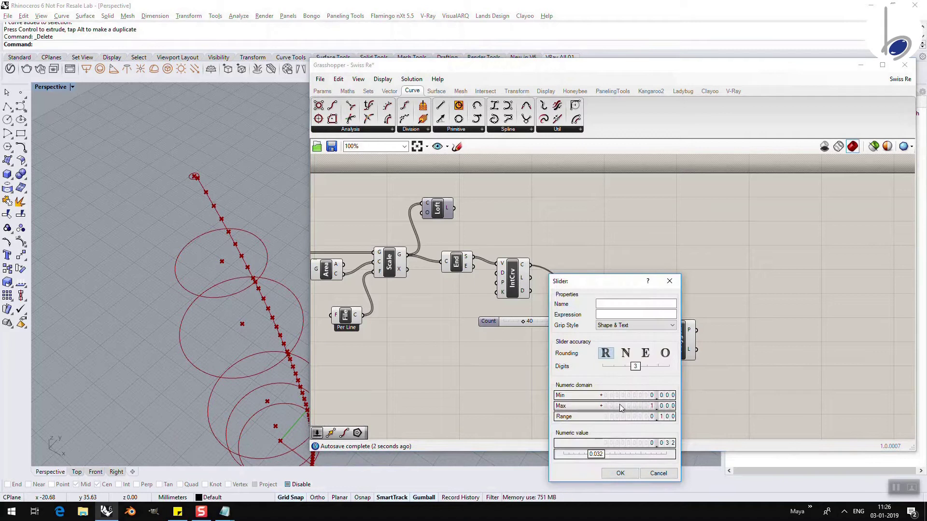
click(621, 472)
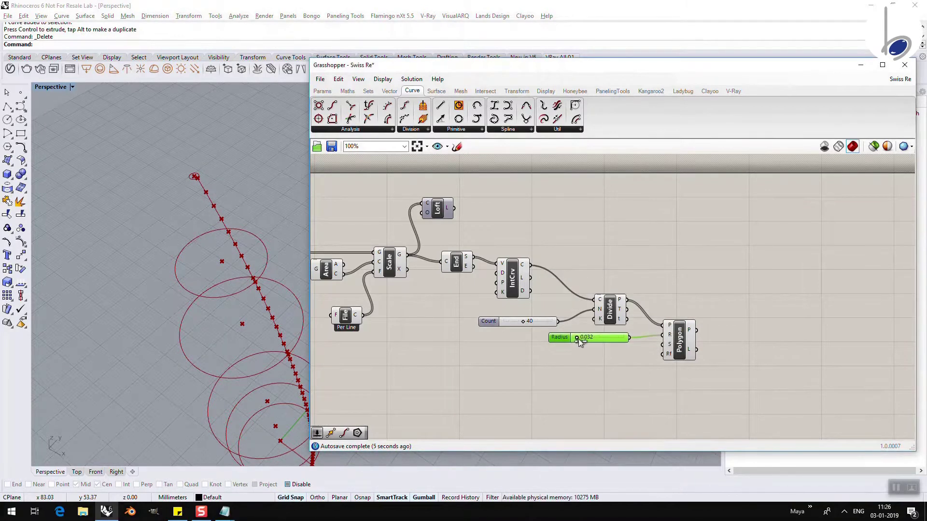
drag(587, 338, 596, 338)
click(233, 223)
scroll(236, 232, up, 5)
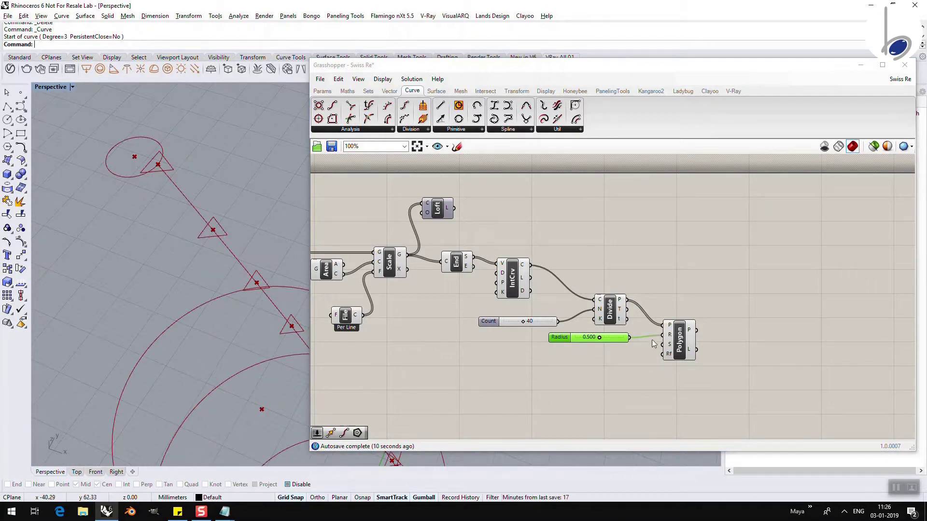
Move the Polygon component closer to Divide and switch Rhino to the Top view.
drag(684, 347, 677, 329)
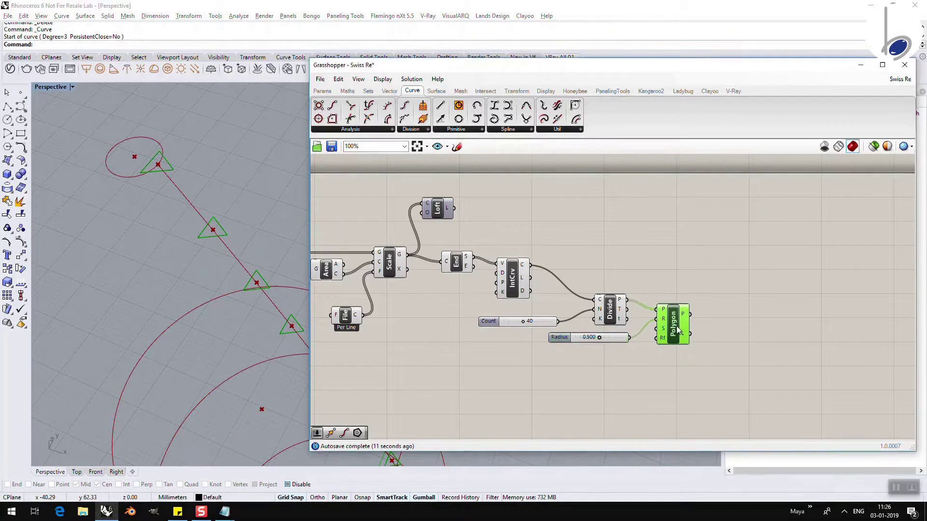
click(77, 472)
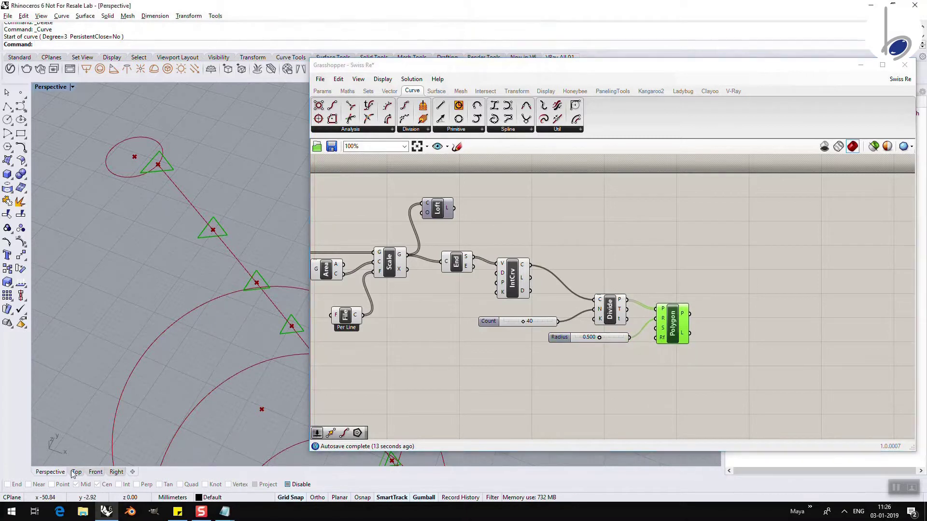
scroll(128, 319, down, 5)
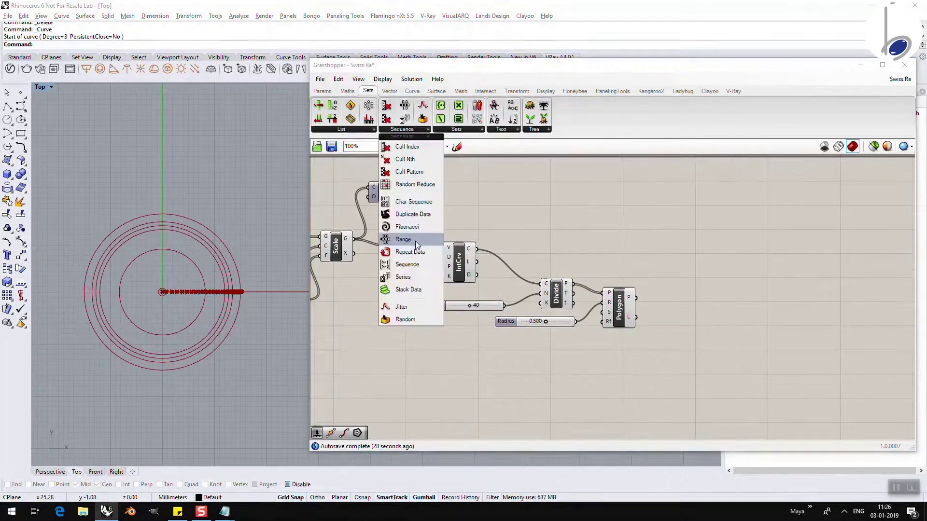
Add a Range component from the sequence components and position it beyond and slightly above Polygon.
click(415, 241)
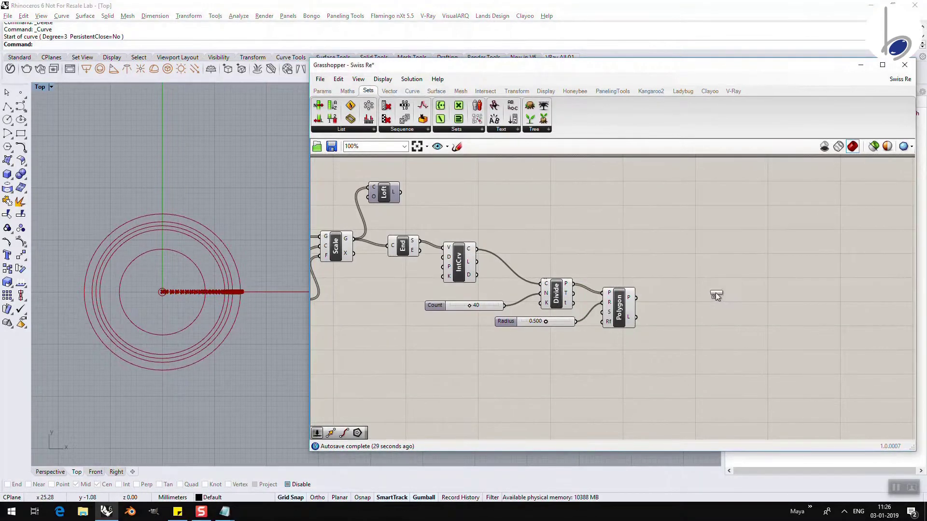
click(687, 295)
drag(699, 291, 695, 262)
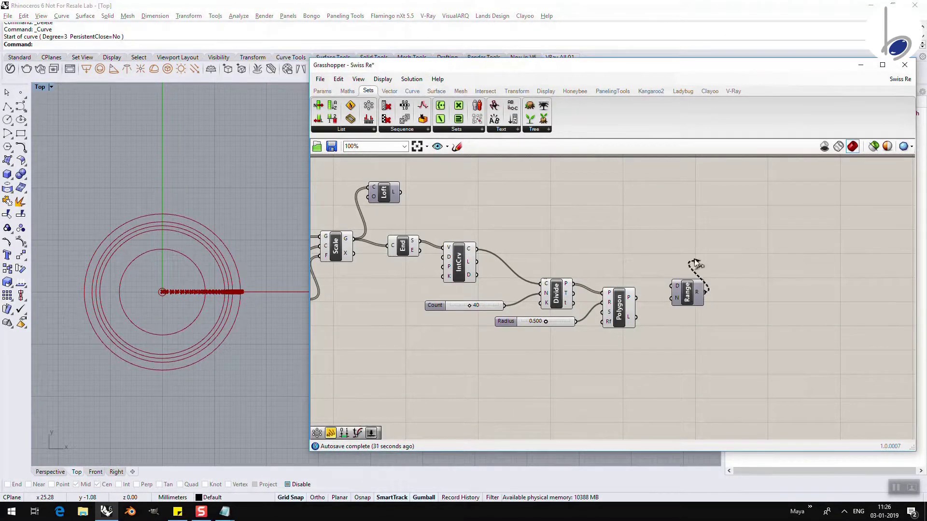
drag(689, 301, 684, 260)
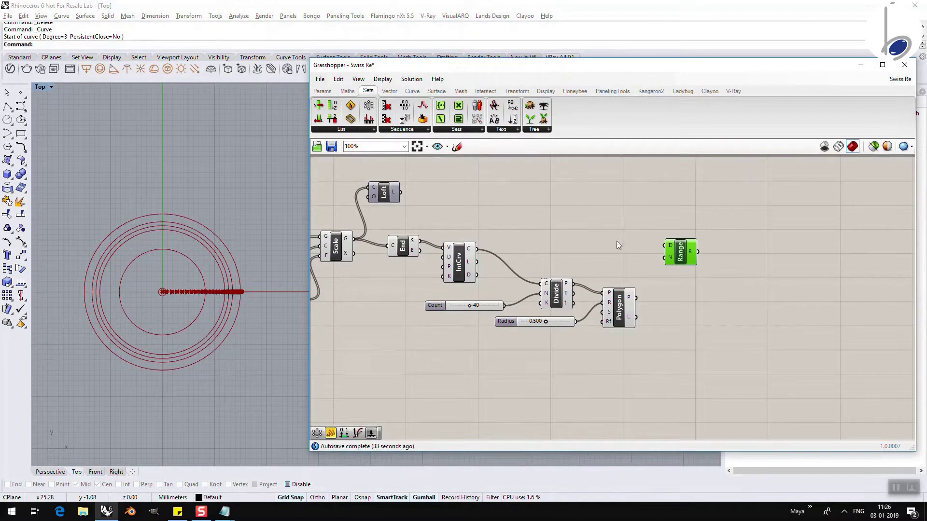
Add a Construct Domain component beside Range and connect its output to Range's domain input.
click(345, 92)
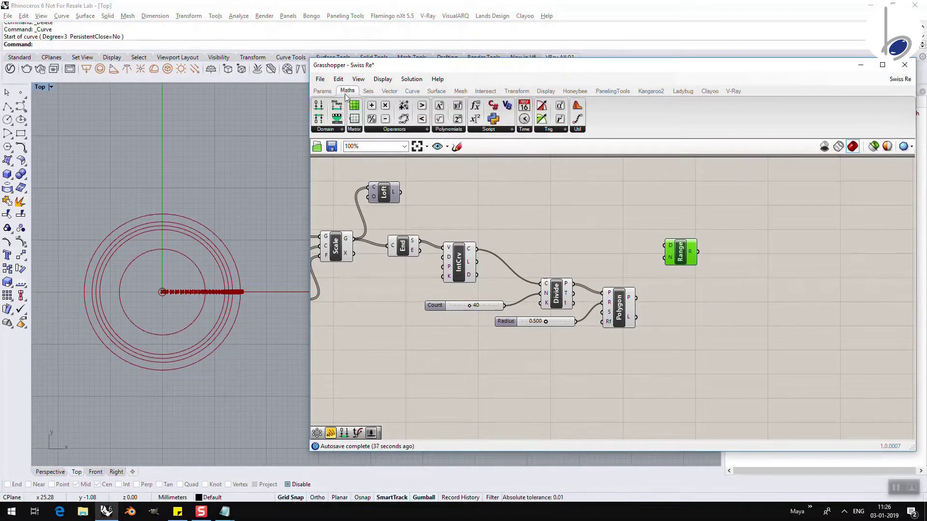
click(331, 129)
click(357, 234)
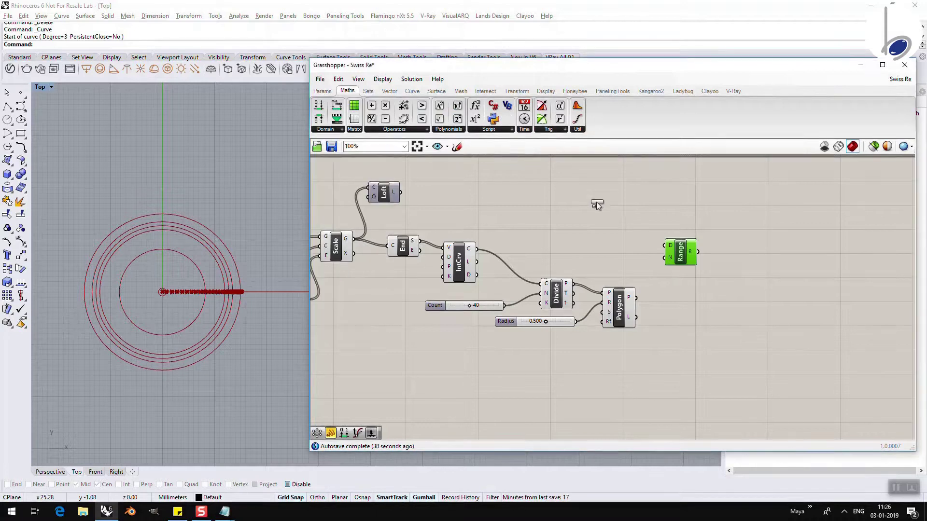
click(629, 241)
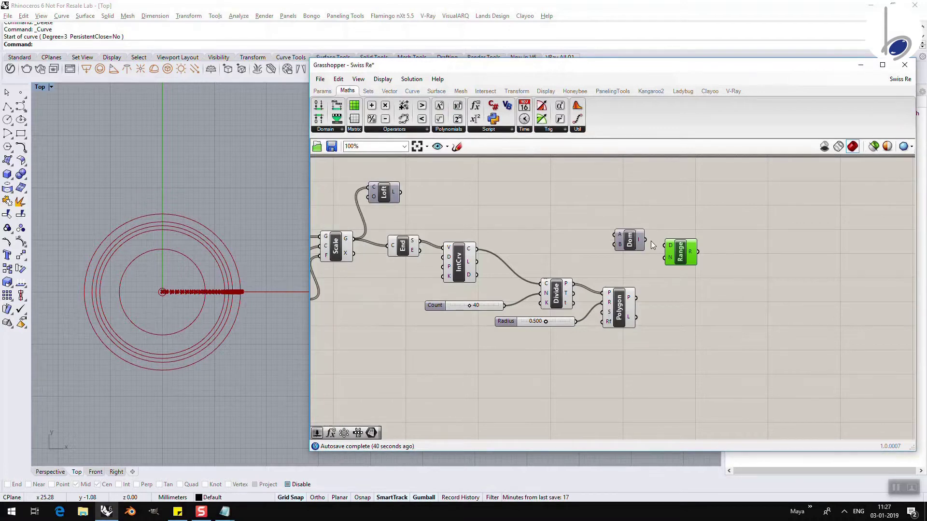
drag(646, 242, 664, 245)
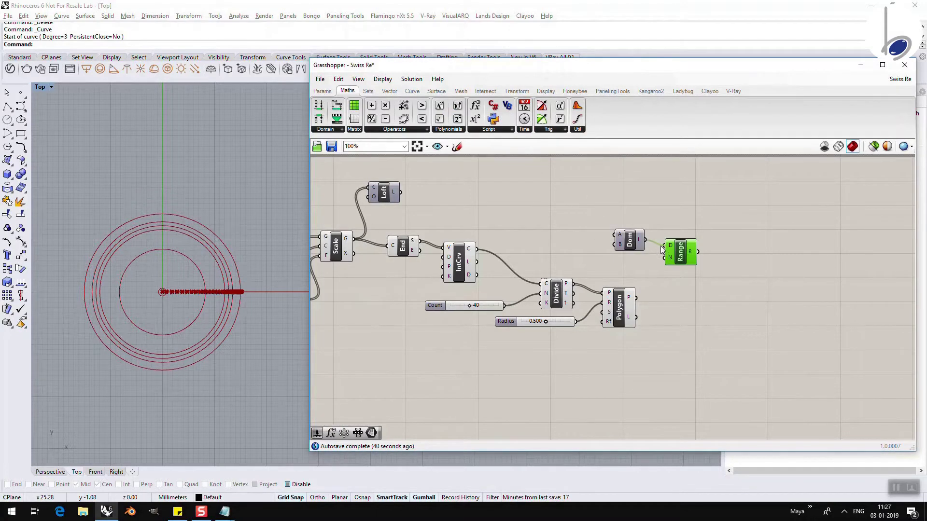
Create a number slider of 360 and connect it to the Construct Domain component's end input (B).
click(620, 231)
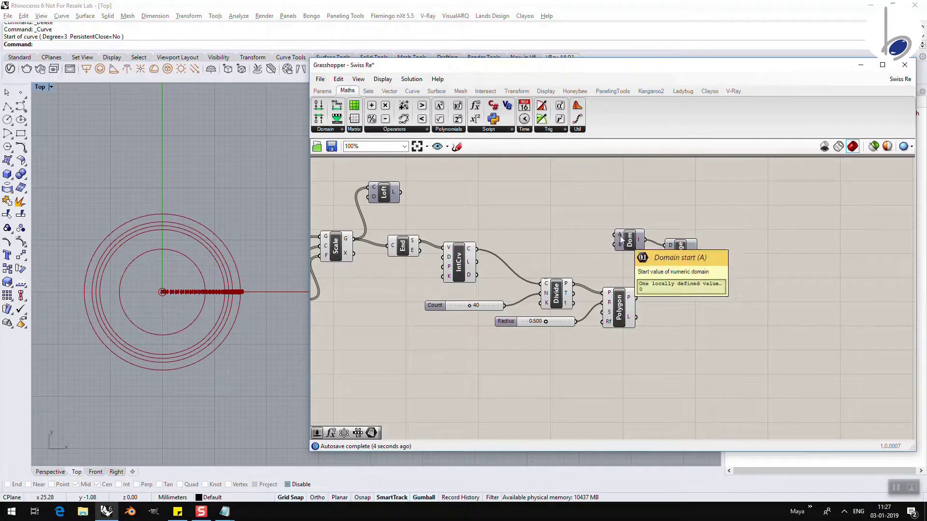
double_click(568, 245)
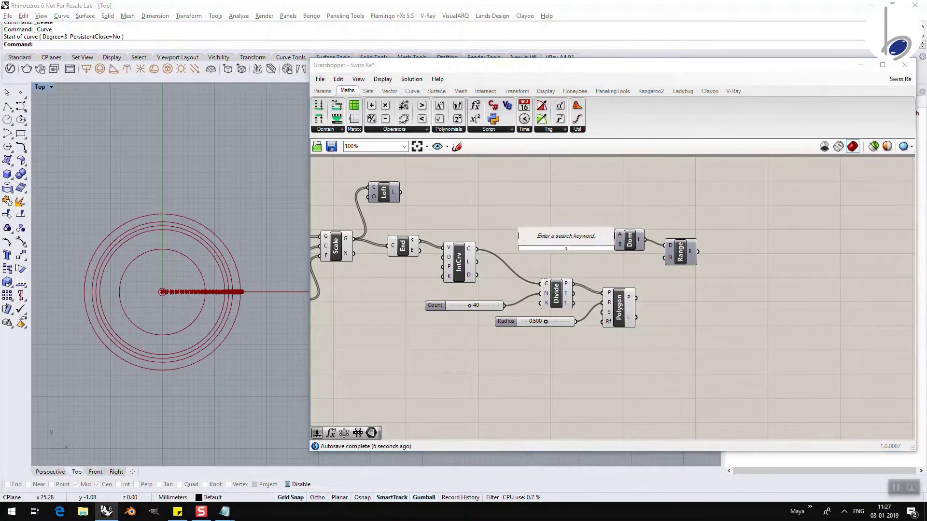
text(360)
key(Return)
mouse_move(603, 246)
mouse_down()
mouse_move(579, 244)
mouse_move(618, 244)
mouse_up()
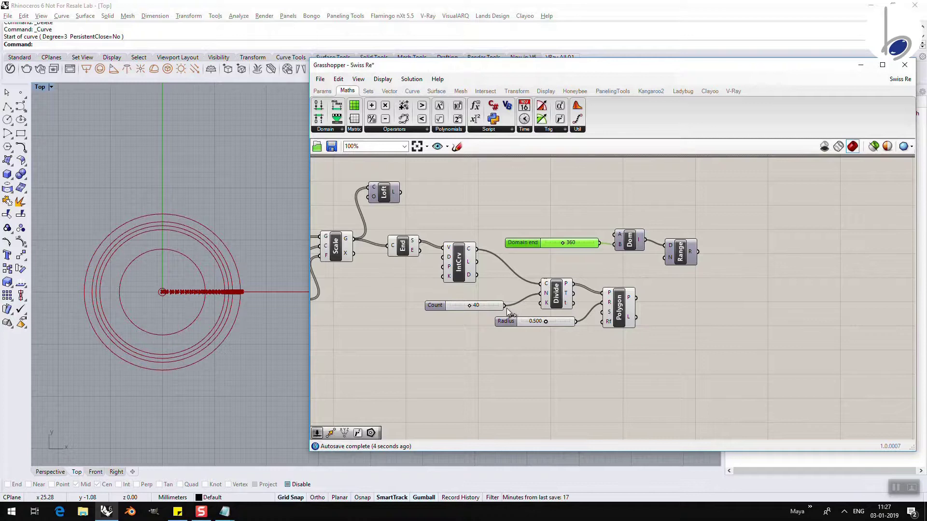
Connect the Count slider to Range's steps input (N) and shift Range slightly closer to the Polygon component.
drag(504, 306, 664, 258)
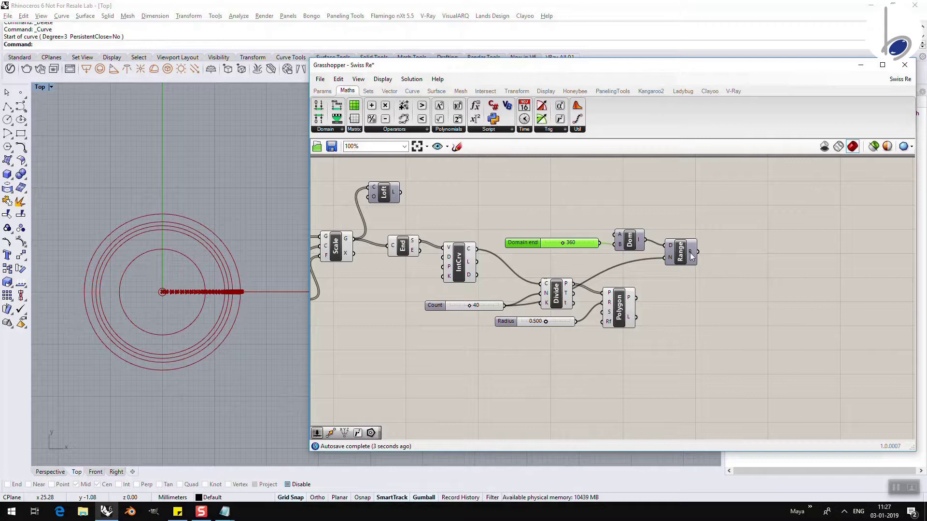
mouse_move(691, 255)
drag(682, 257, 673, 266)
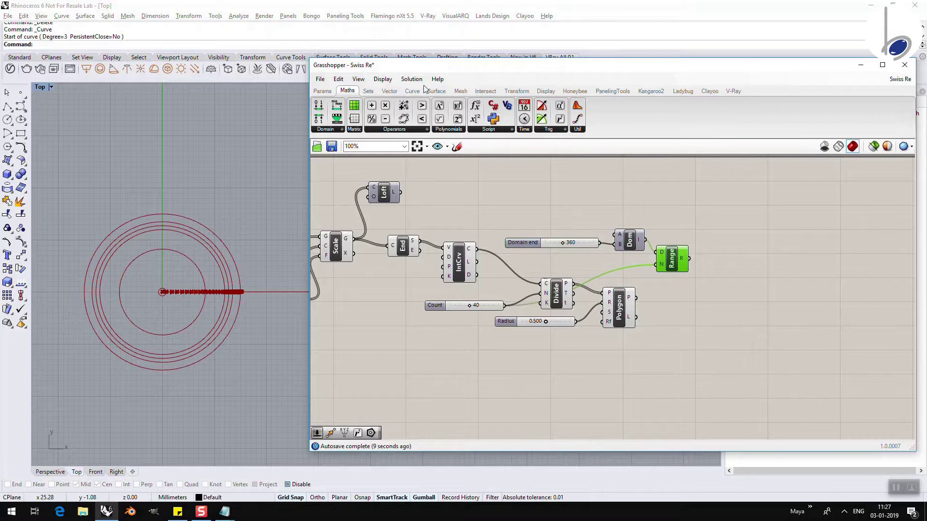
Add a Euclidean Rotate component beyond Polygon and connect the polygon output to its geometry input.
click(517, 91)
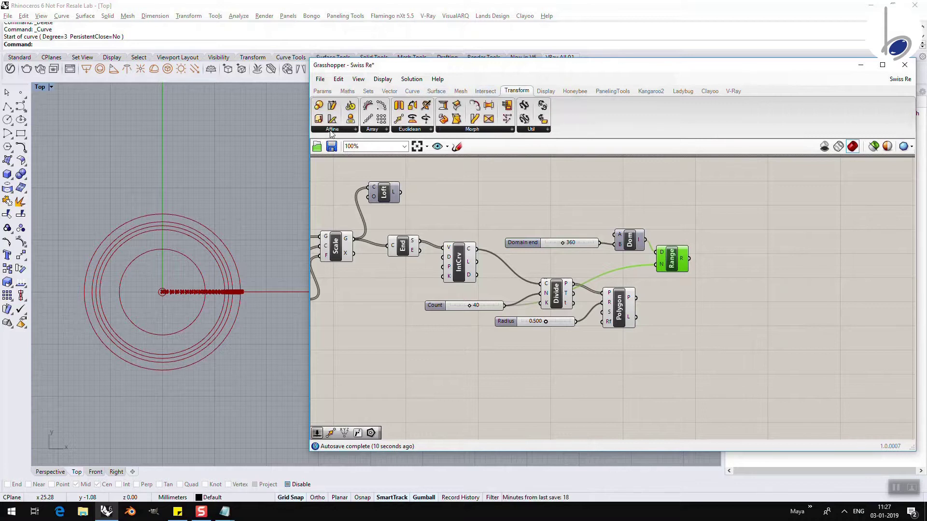
click(406, 129)
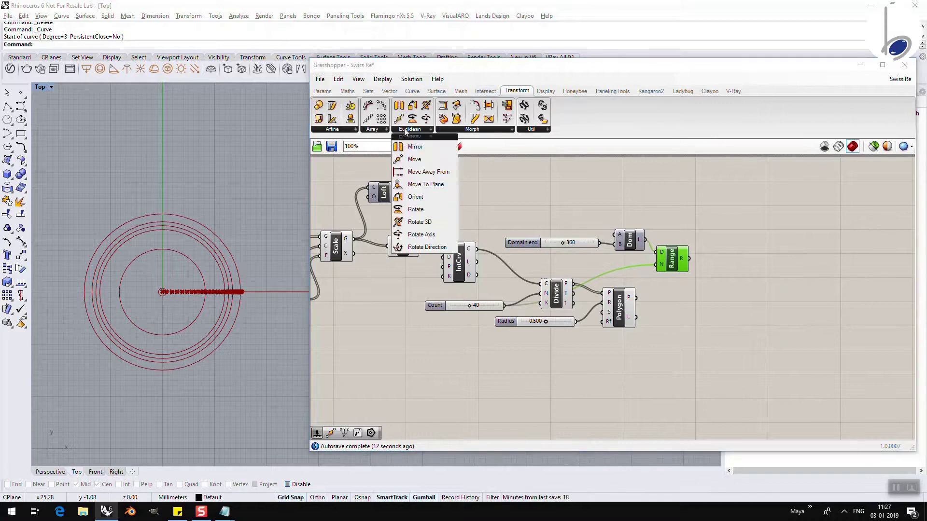
click(415, 210)
click(736, 293)
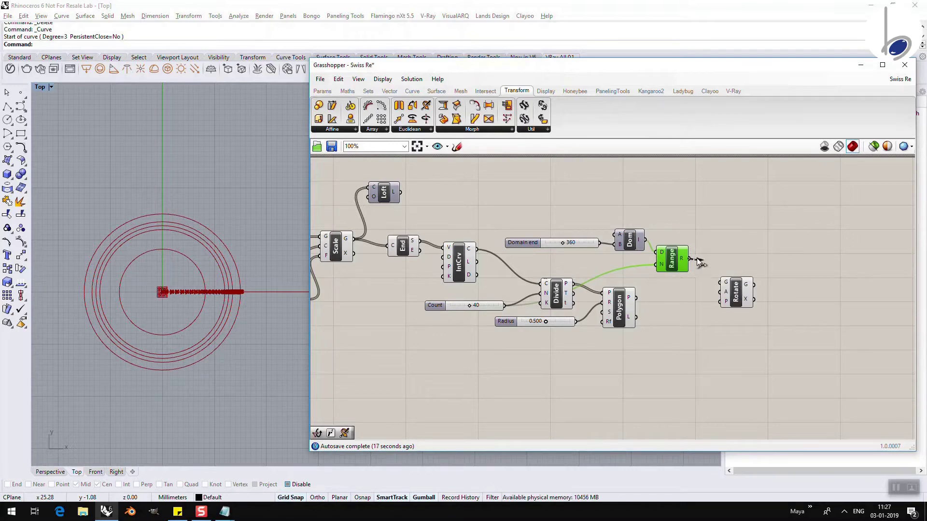
drag(636, 298, 747, 313)
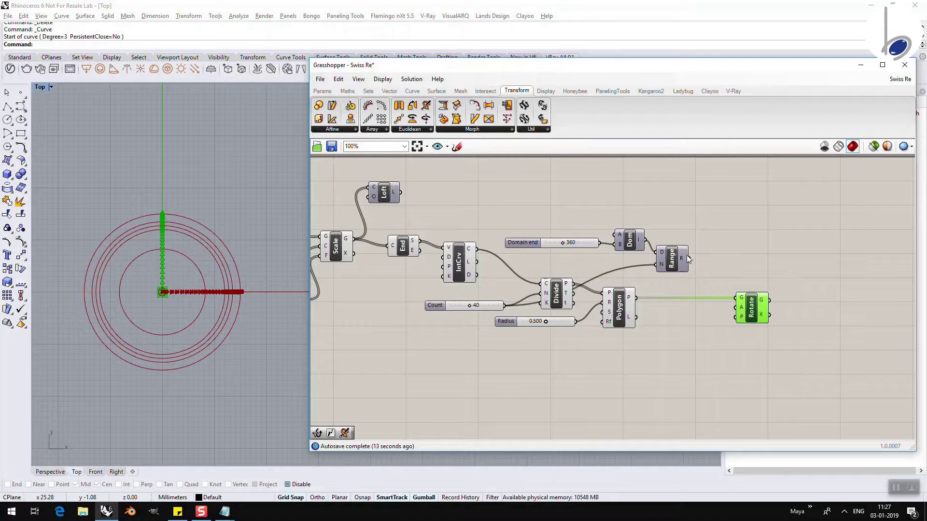
Add a Radians component and wire Range's output through it into Rotate's angle input.
mouse_move(682, 260)
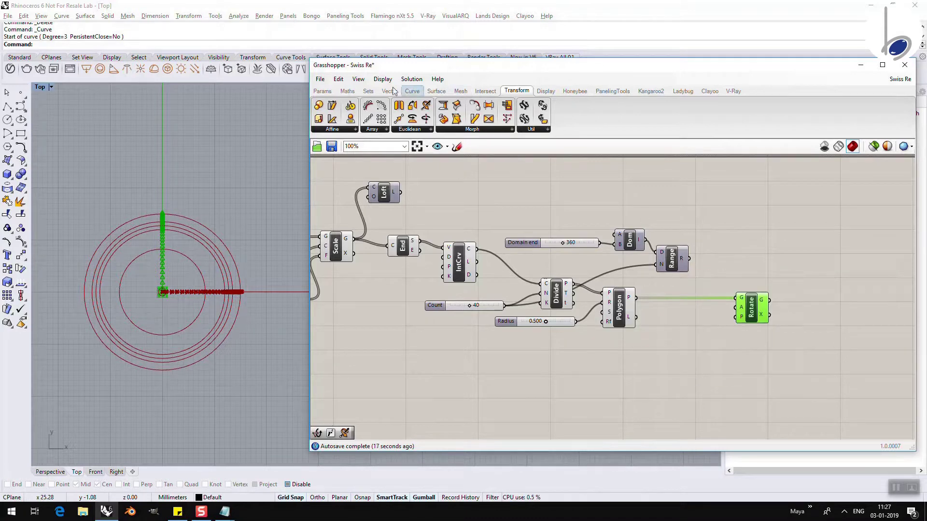
click(347, 91)
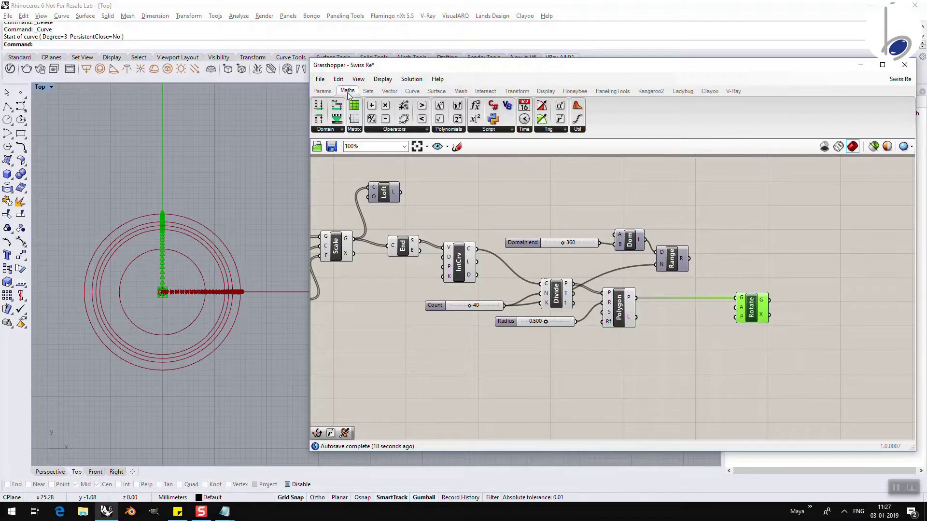
click(559, 130)
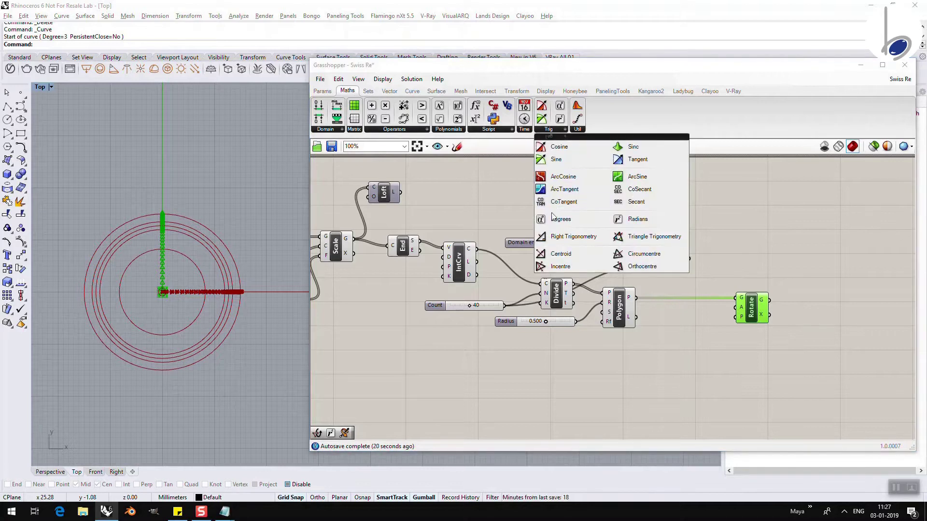
click(638, 221)
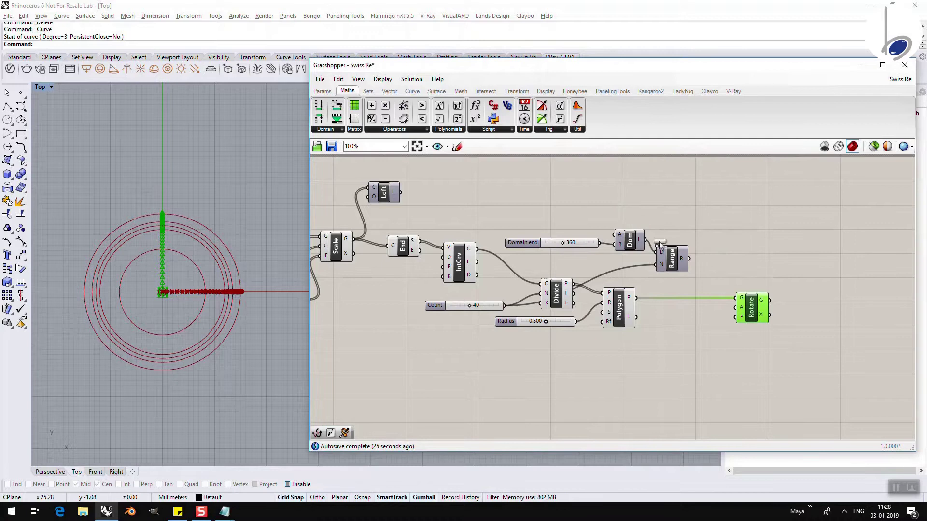
click(698, 309)
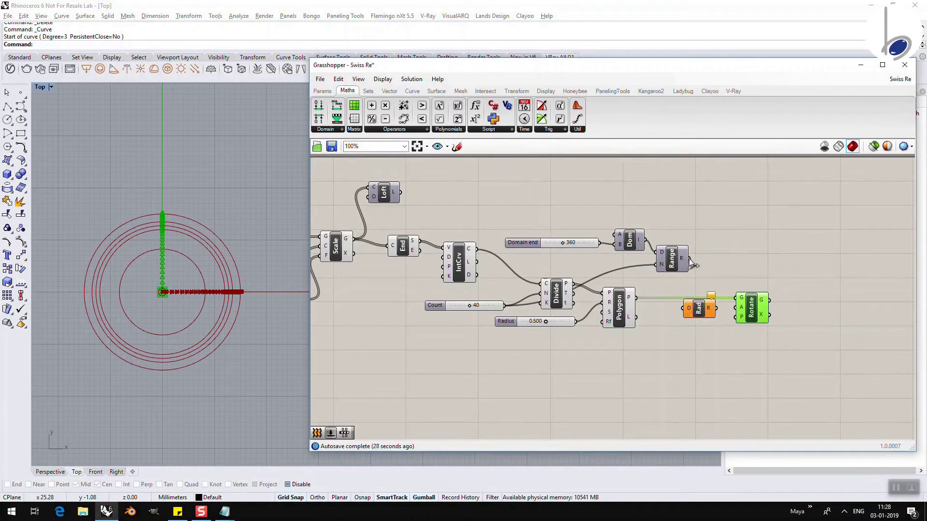
drag(688, 259, 738, 308)
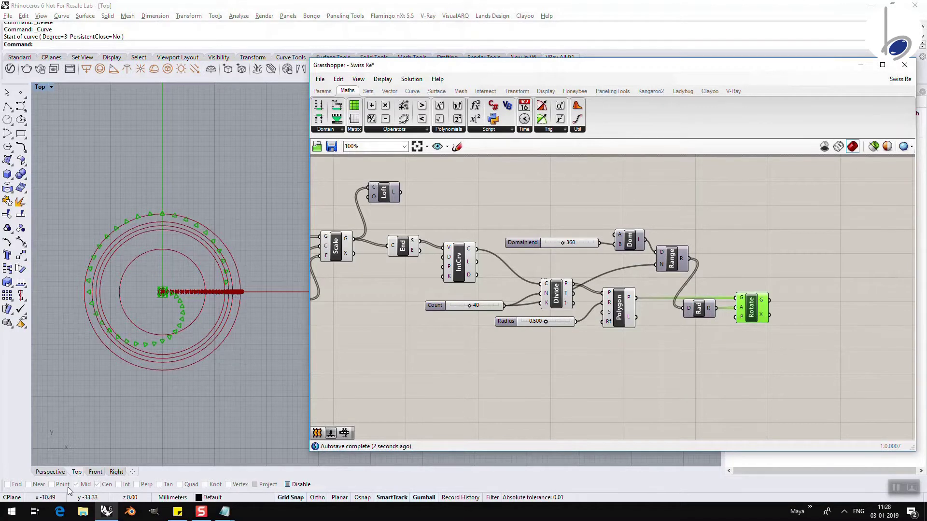
Switch Rhino to the Perspective view and turn off the preview of the Polygon and Divide components.
click(53, 472)
scroll(131, 253, down, 5)
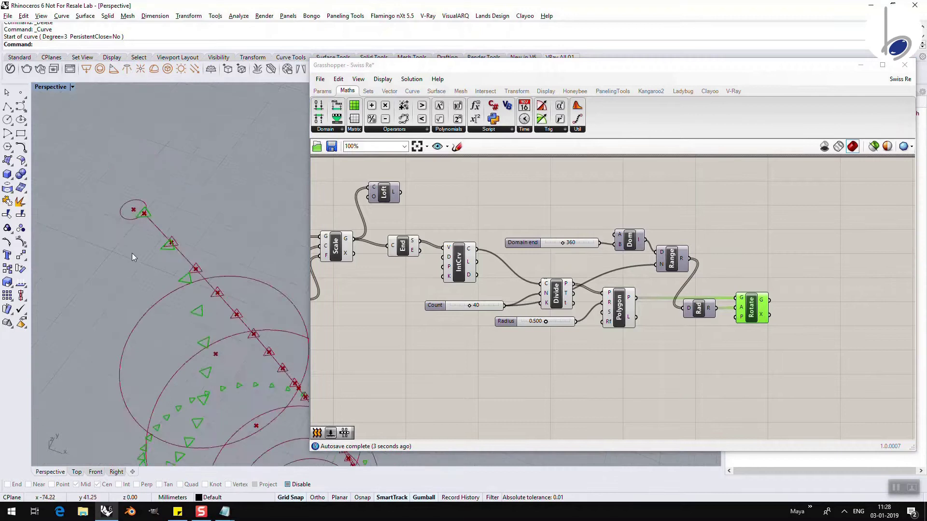
right_drag(132, 253, 182, 265)
right_drag(203, 343, 212, 316)
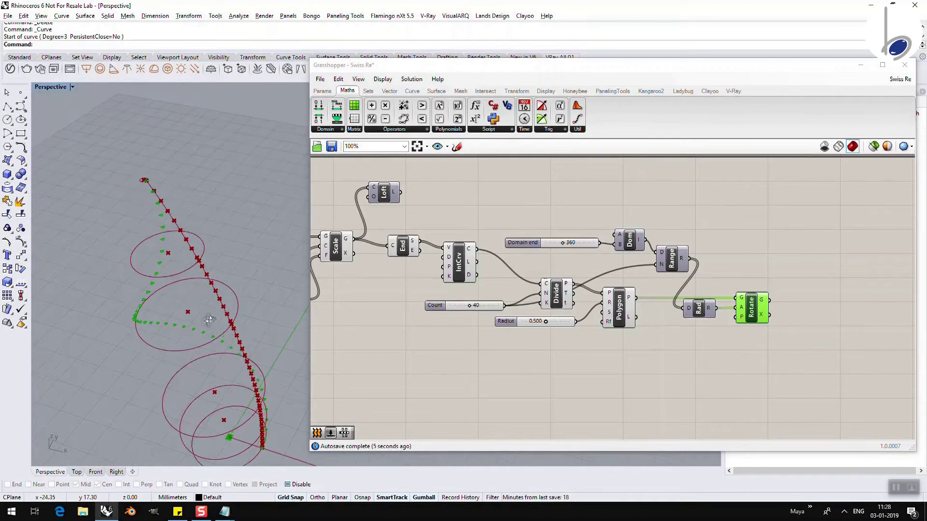
right_click(621, 314)
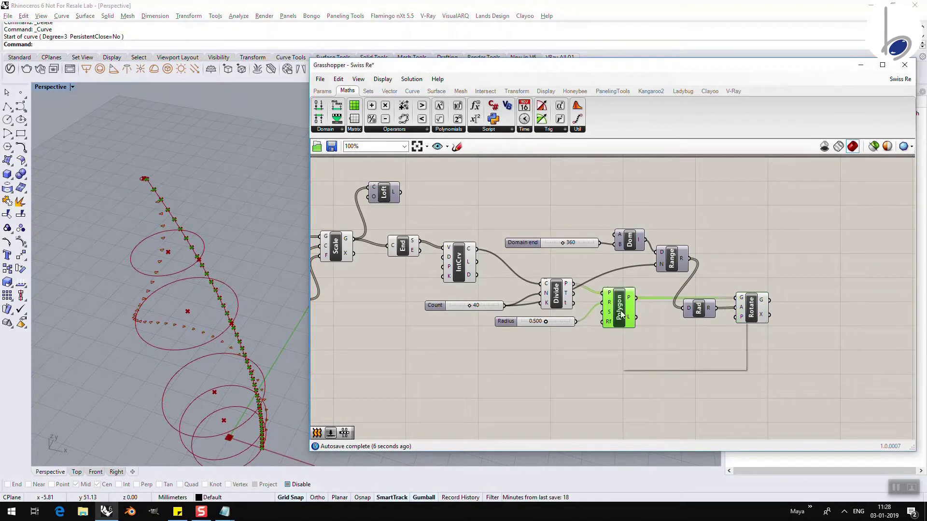
click(613, 328)
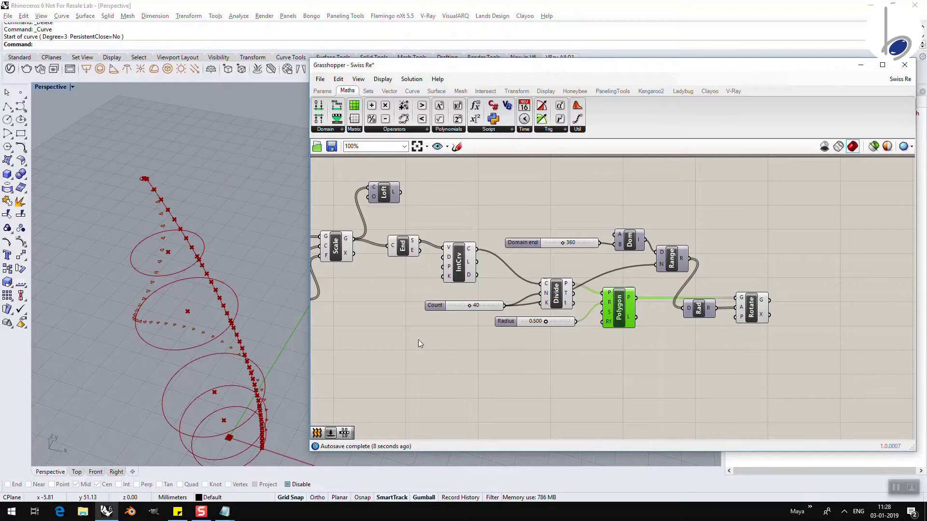
click(560, 295)
right_click(557, 289)
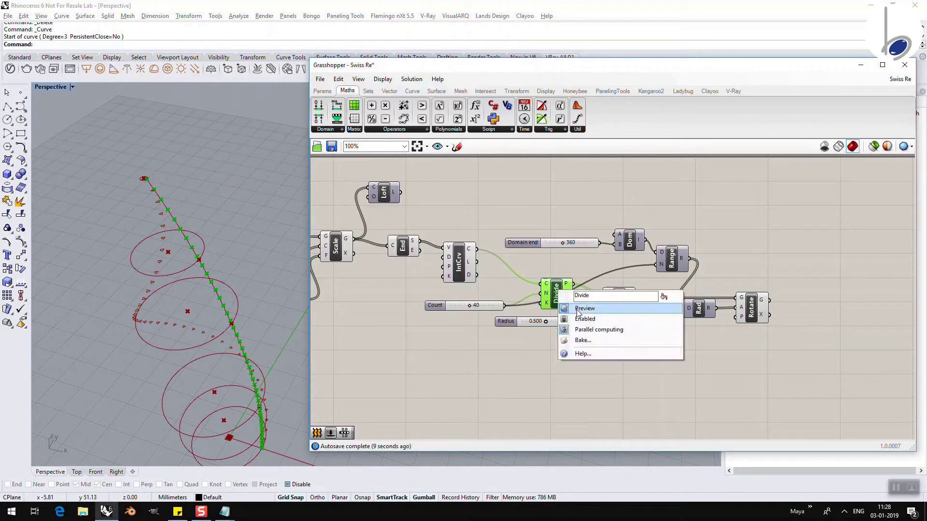
click(578, 313)
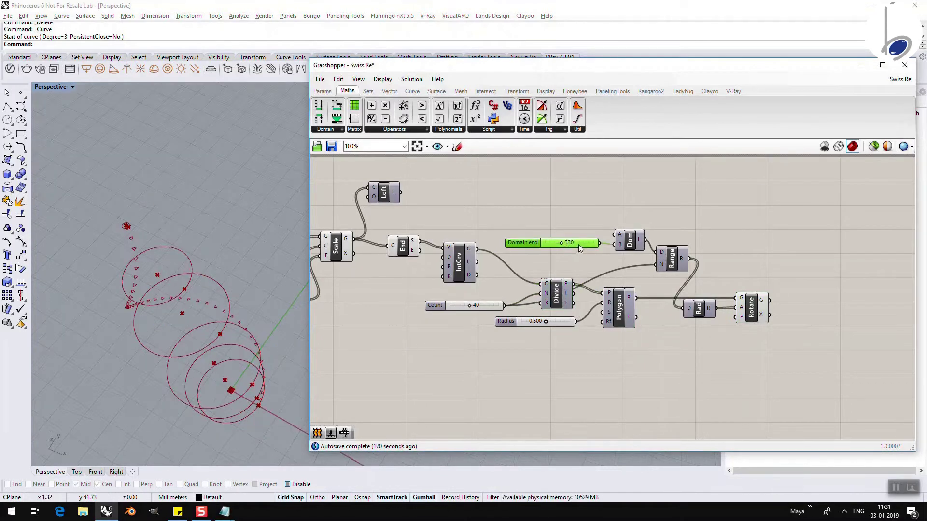
Set the Domain end slider to 180 so that the triangles rotate through half a turn.
double_click(578, 244)
text(180)
key(Return)
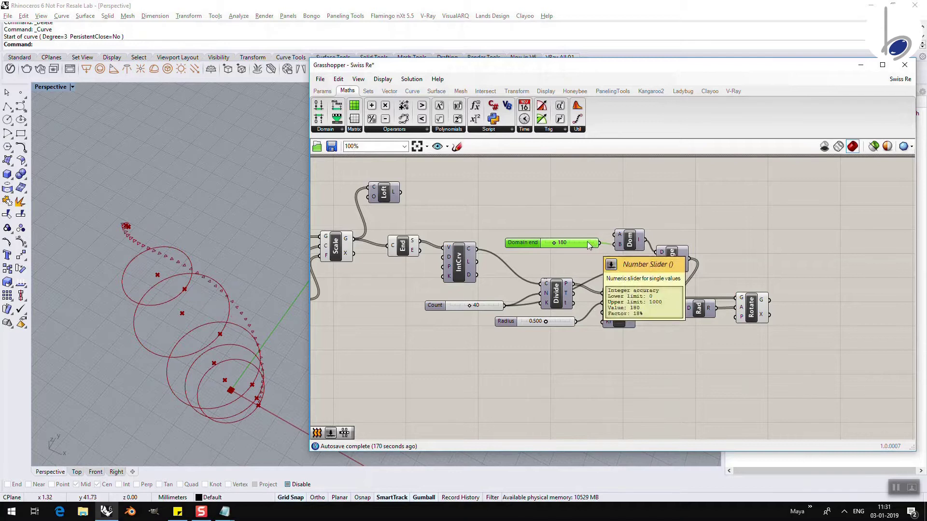
right_drag(209, 283, 270, 326)
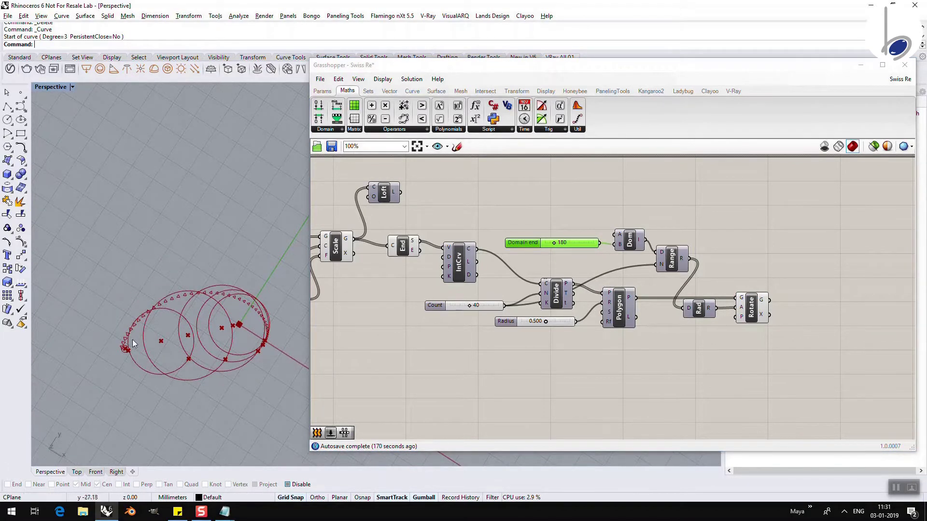
click(746, 240)
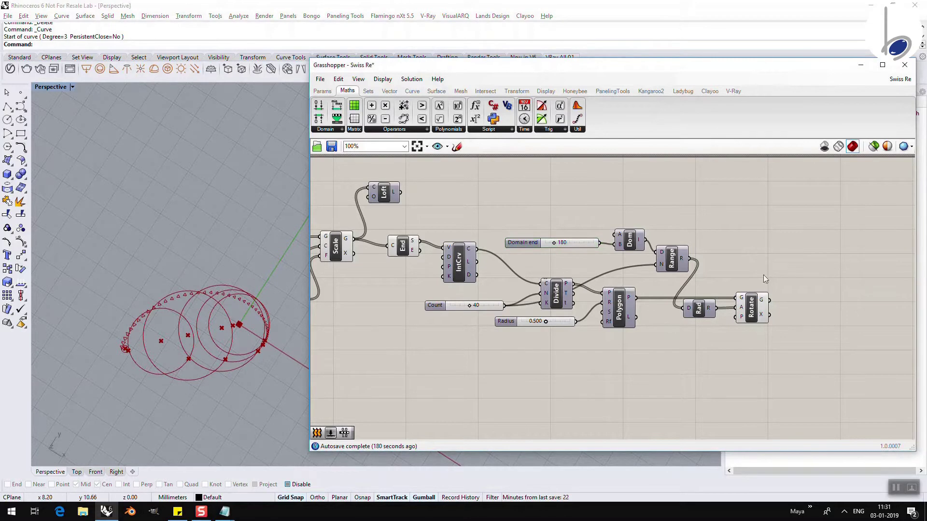
Add a Loft component after Rotate and connect the rotated geometry to its curves input.
right_drag(763, 274, 645, 246)
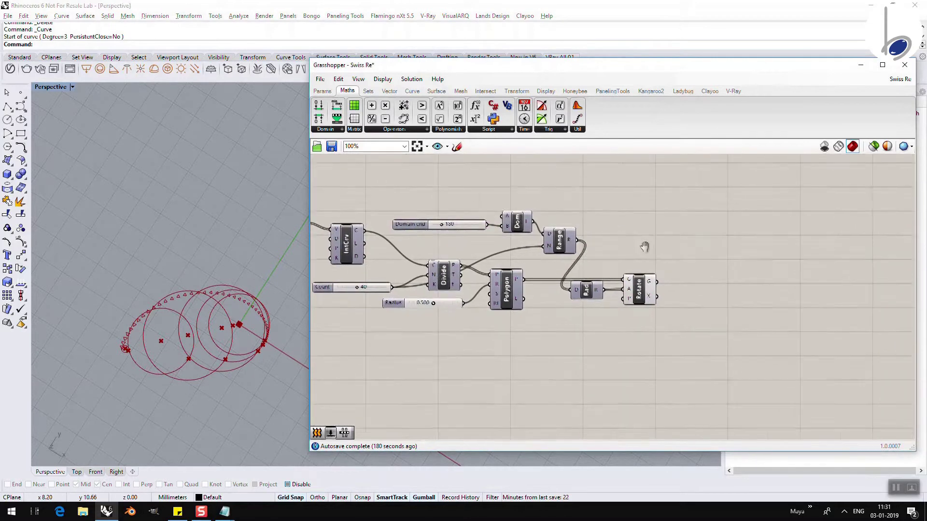
click(642, 289)
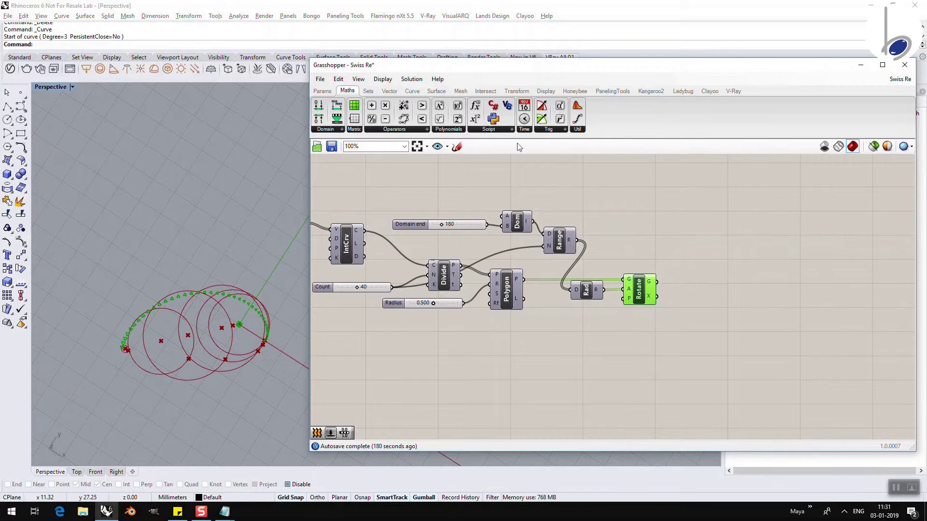
click(432, 93)
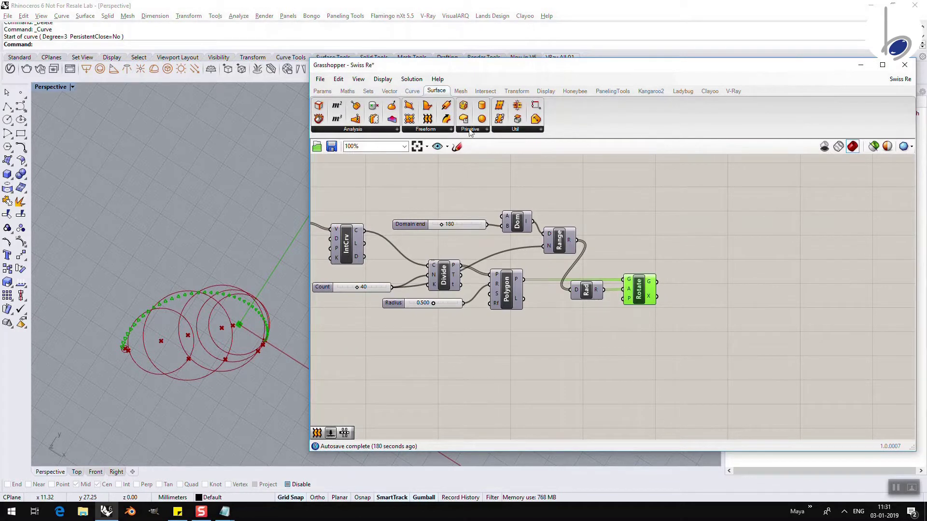
click(444, 129)
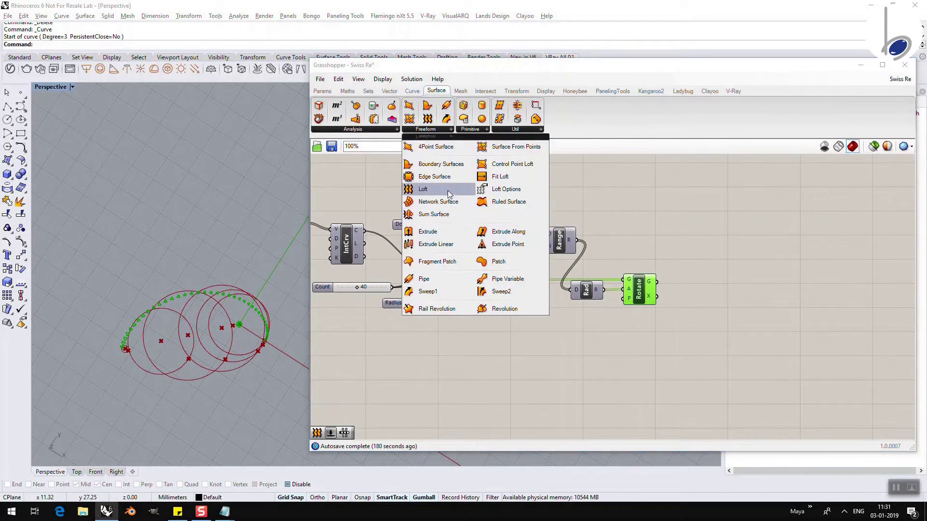
mouse_move(448, 190)
mouse_down()
mouse_move(703, 295)
mouse_move(652, 286)
mouse_move(699, 294)
mouse_up()
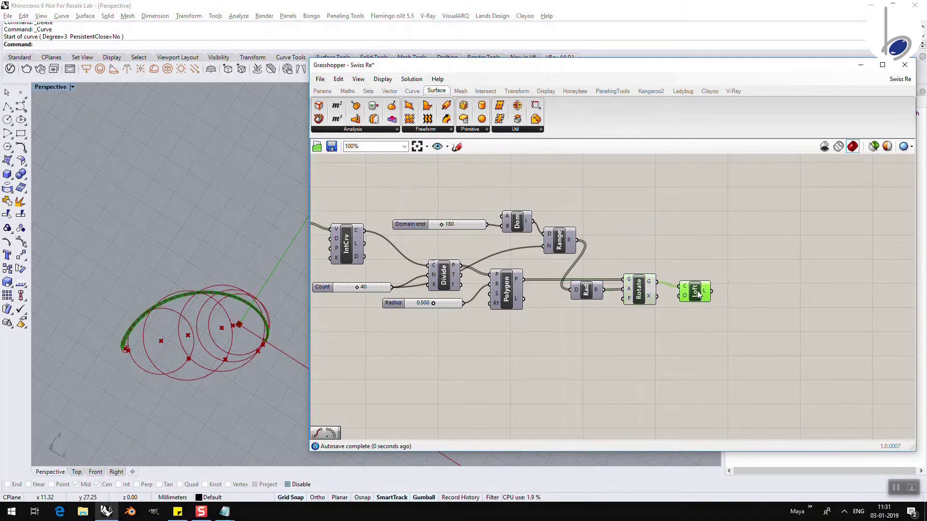
Turn off the preview of the Rotate component.
click(633, 294)
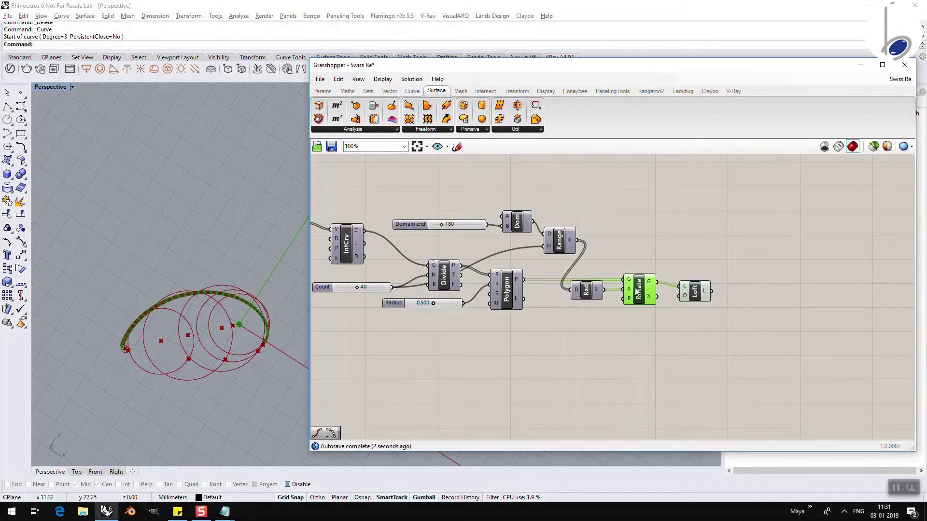
right_click(636, 292)
click(644, 309)
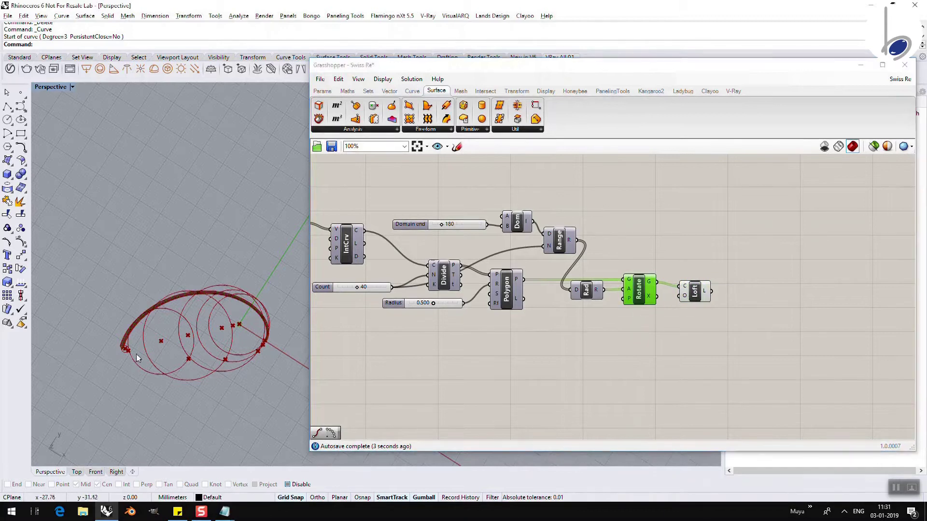
Add a Cap Holes component after Loft and connect the lofted spiral member to it.
right_drag(136, 354, 164, 317)
scroll(162, 370, up, 5)
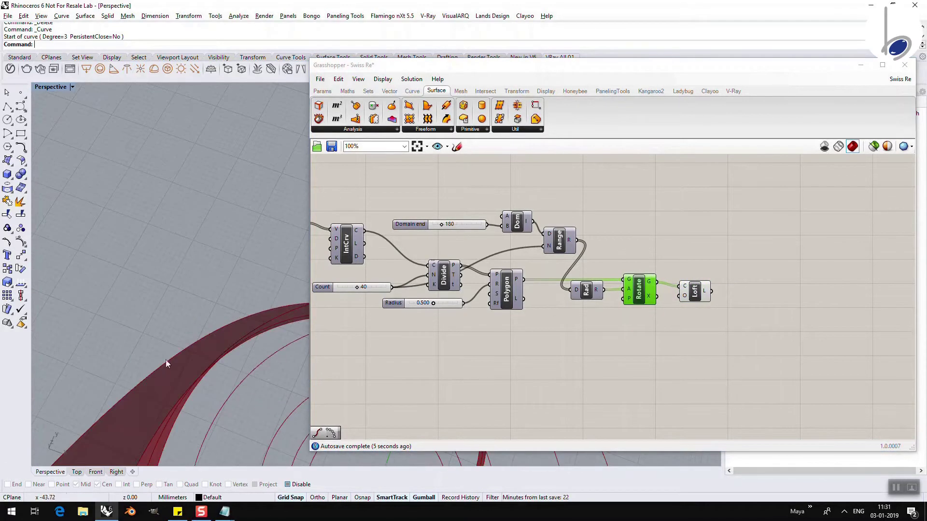
scroll(167, 337, down, 2)
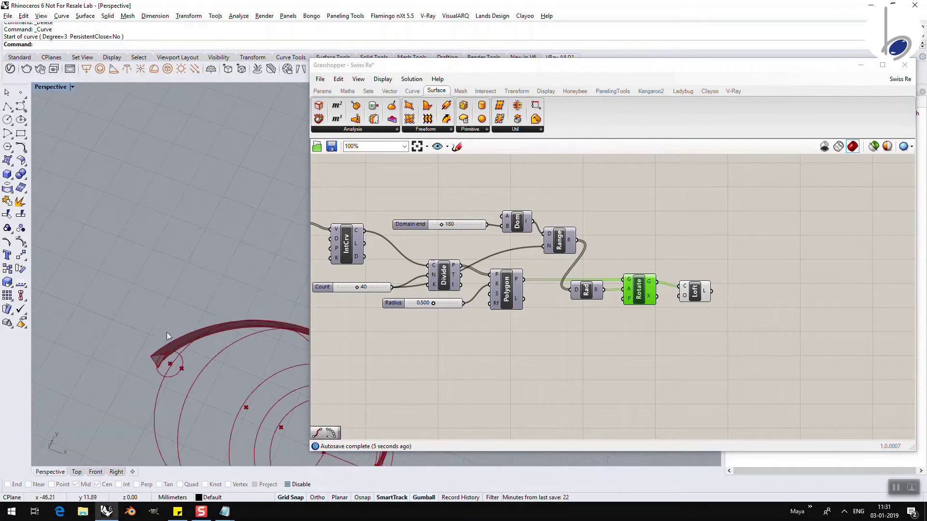
click(697, 295)
click(744, 298)
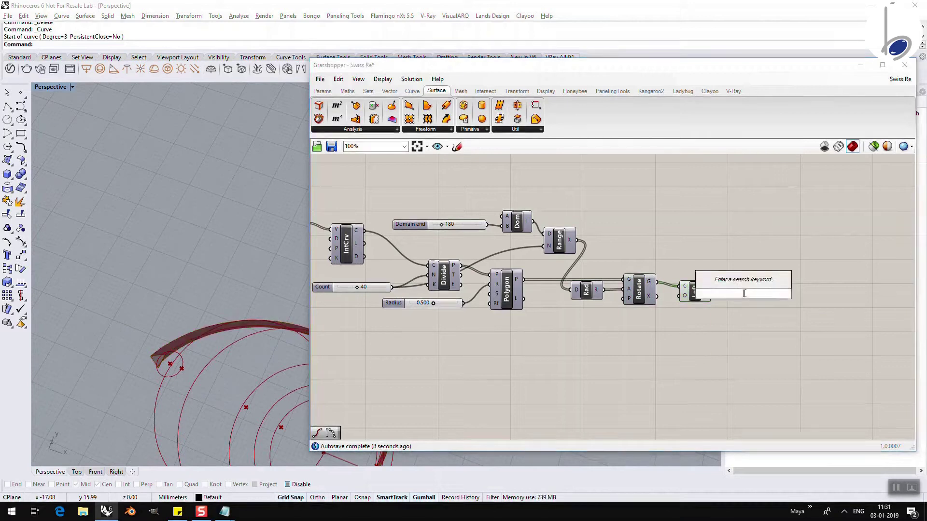
click(516, 130)
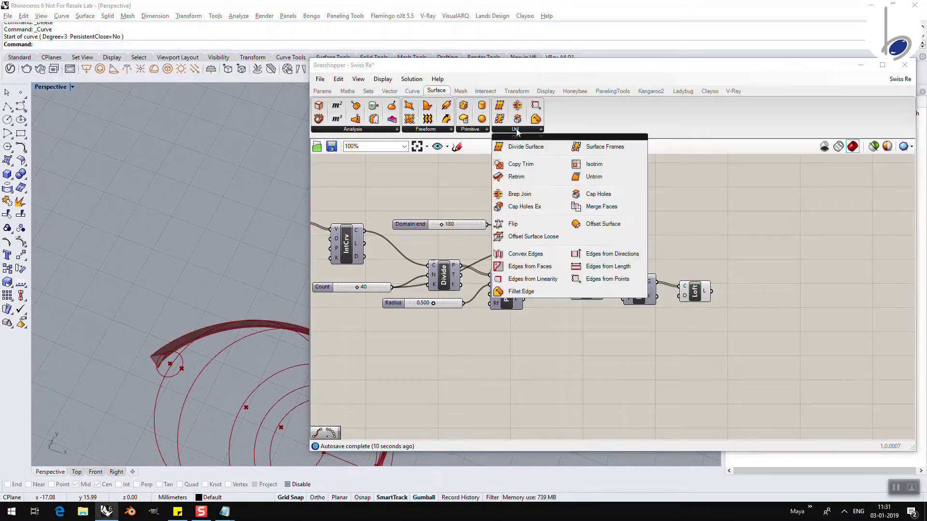
click(598, 194)
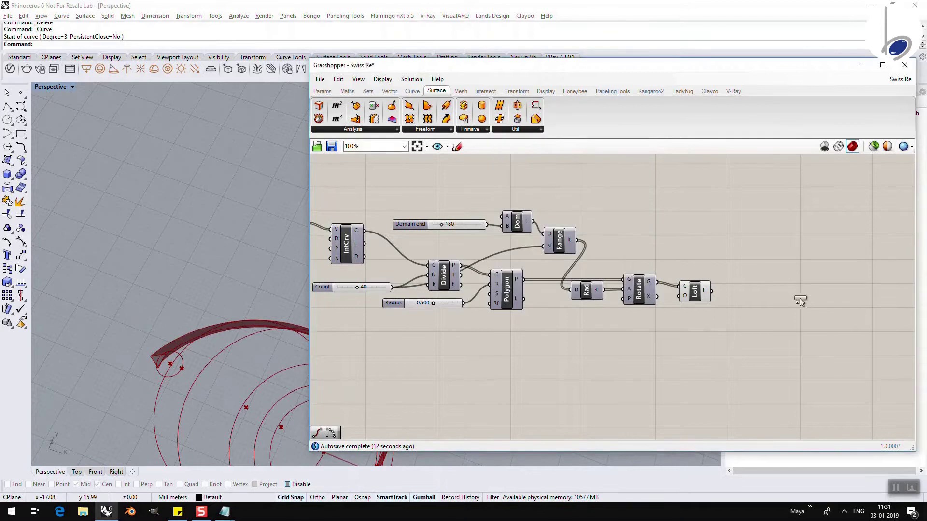
click(746, 295)
drag(711, 291, 737, 289)
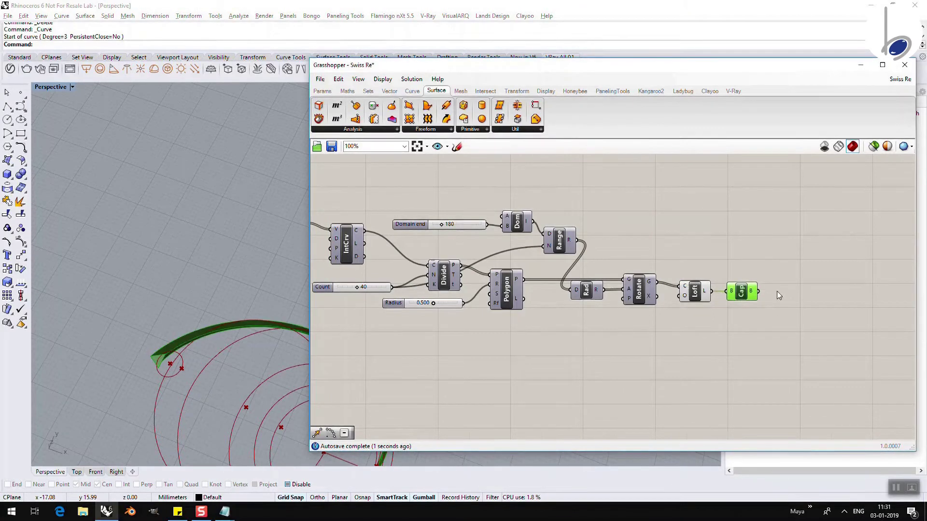
Add a Polar Array component and connect the capped spiral member to its geometry input.
right_drag(777, 291, 638, 288)
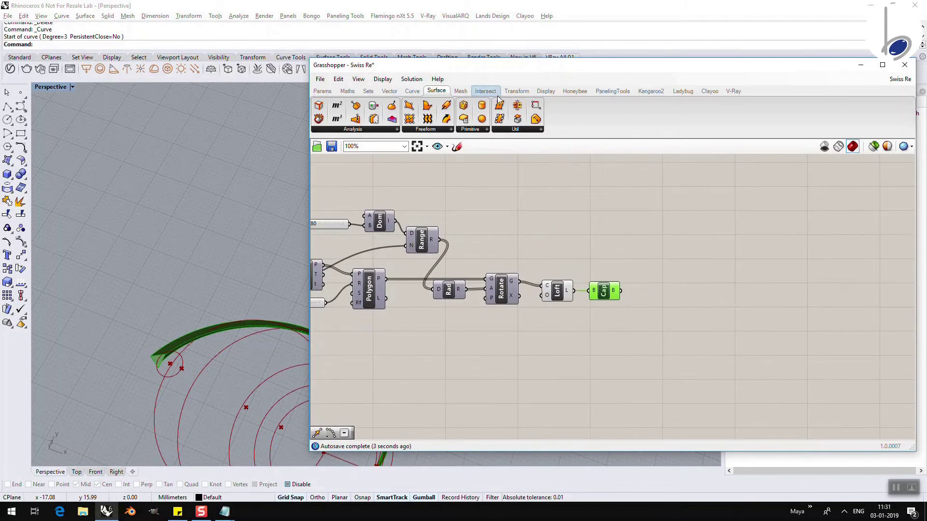
click(517, 91)
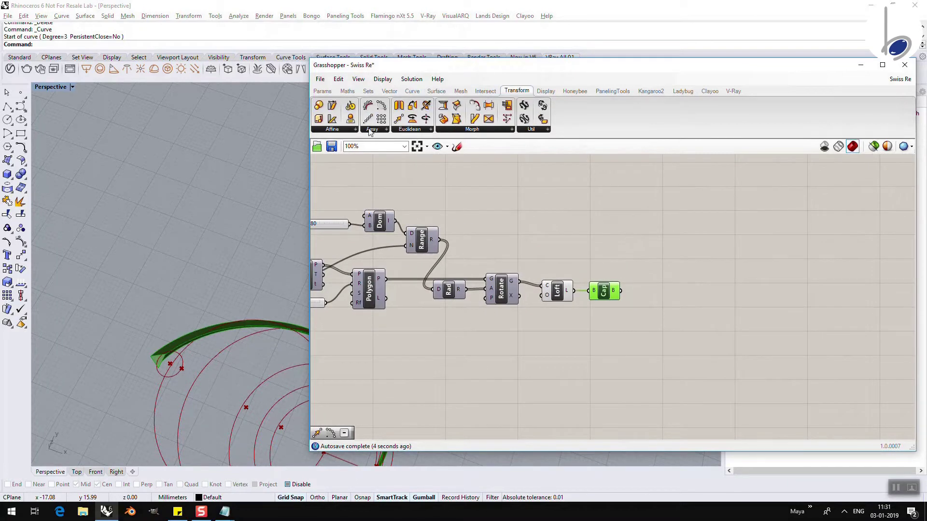
click(386, 129)
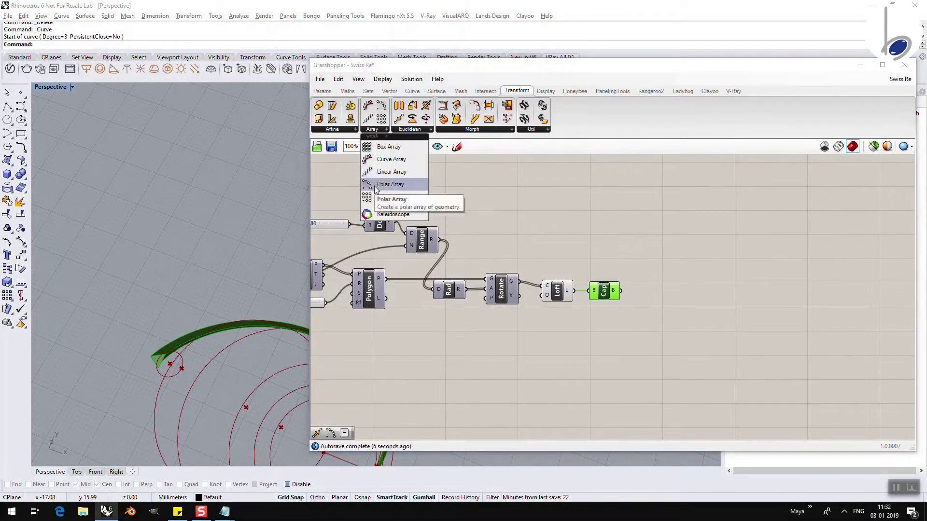
drag(376, 186, 678, 295)
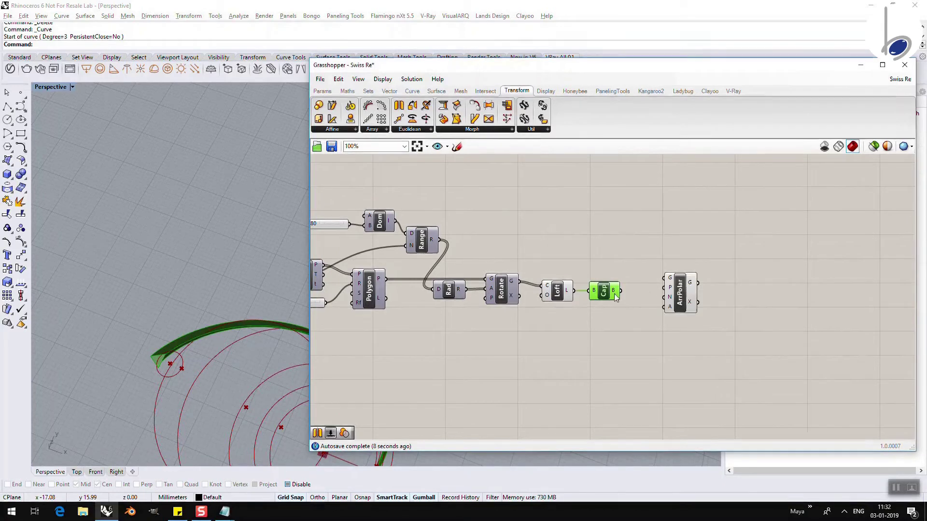
drag(620, 290, 682, 316)
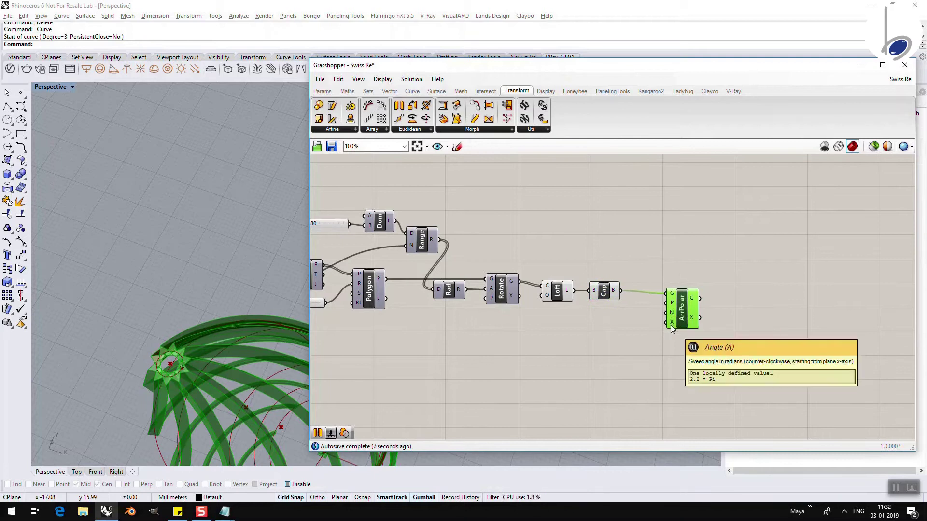
Create a number slider set to 12 for the Polar Array's count and view the result in Rhino's Top view.
double_click(638, 316)
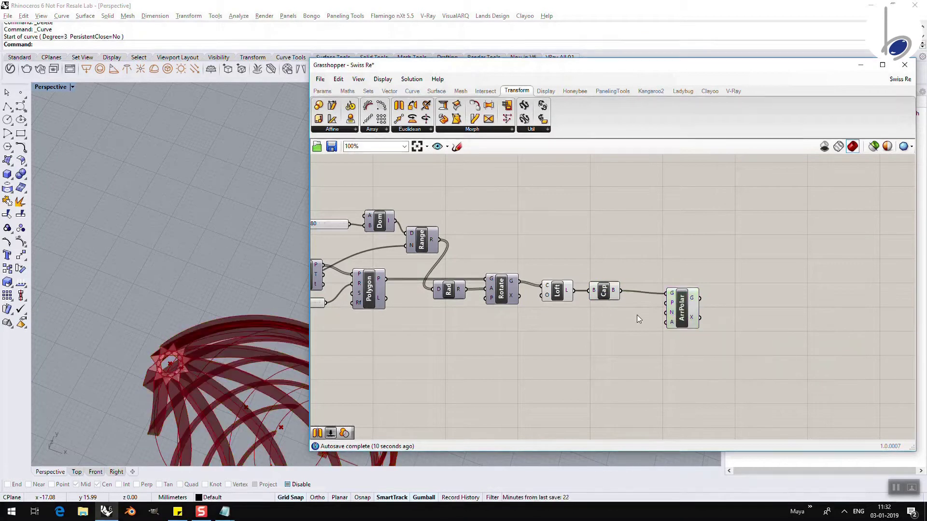
text(12)
key(Return)
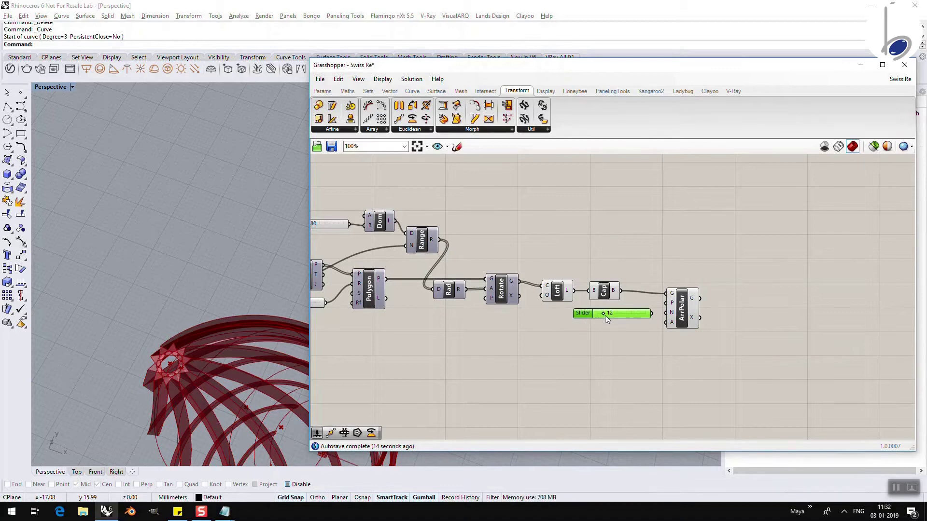
drag(653, 314, 666, 313)
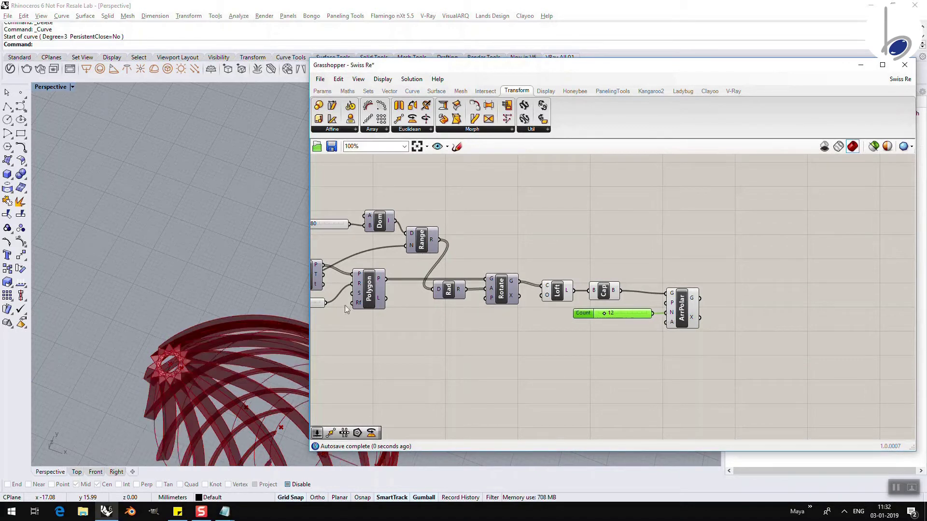
click(76, 473)
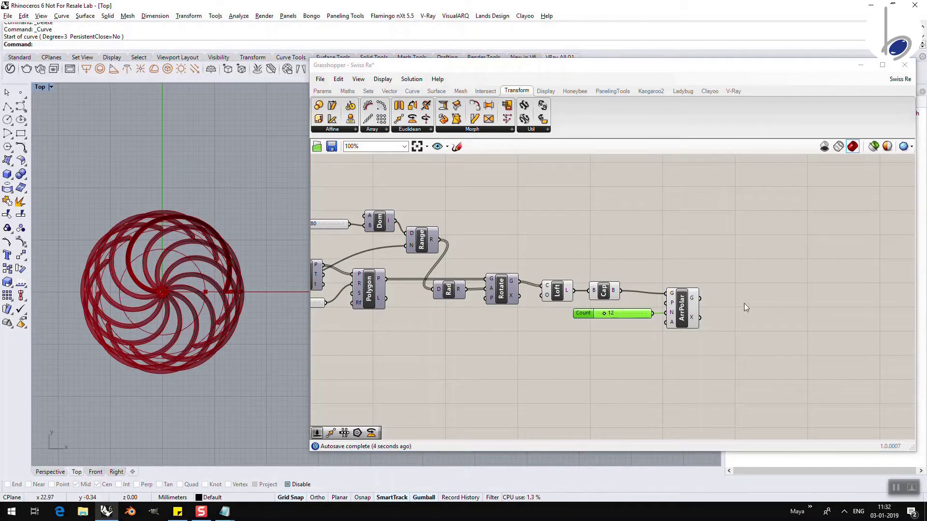
Add a Mirror component after Polar Array, connect the arrayed members to it and inspect the diagrid in Perspective view.
drag(682, 312, 687, 309)
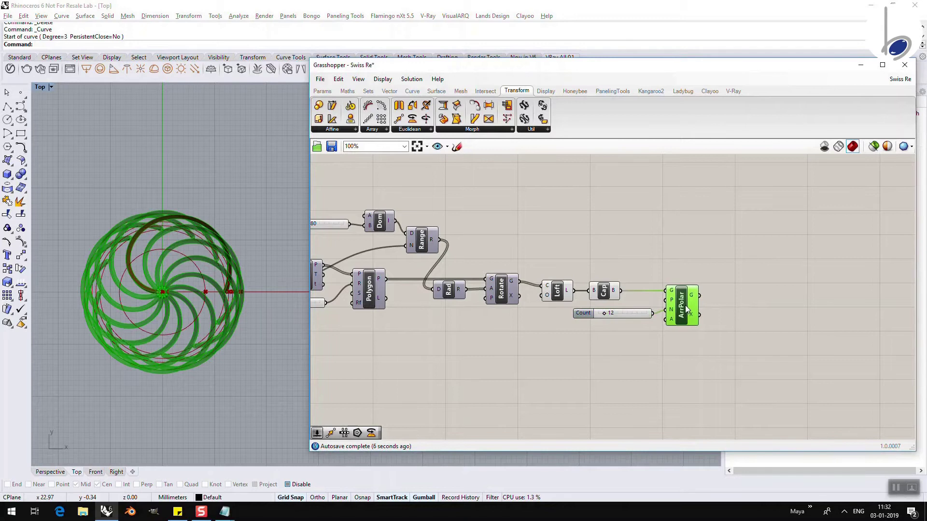
right_drag(721, 307, 598, 302)
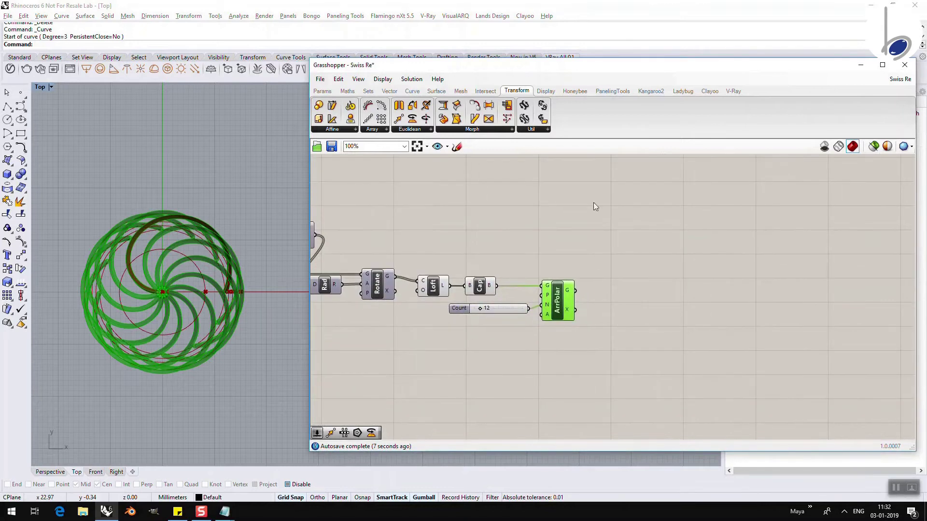
click(416, 133)
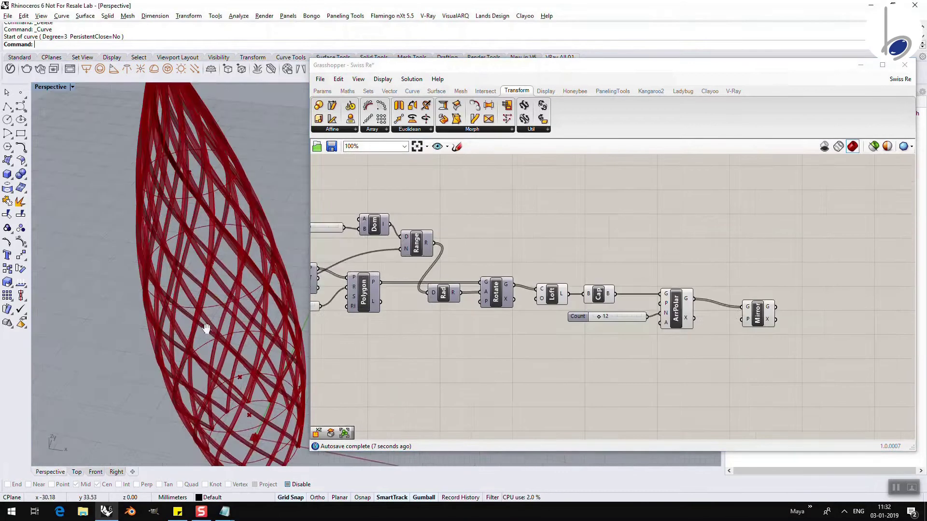
right_drag(236, 328, 250, 336)
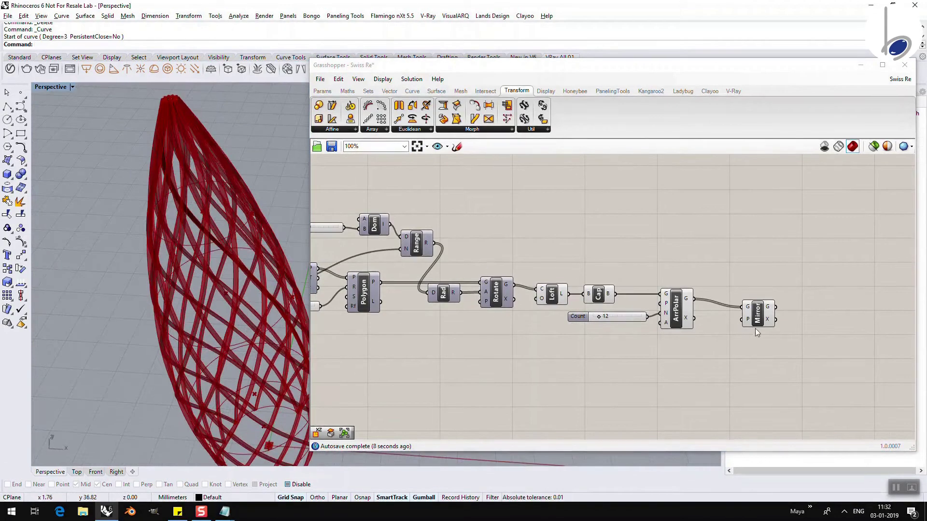
click(758, 316)
drag(757, 316, 741, 307)
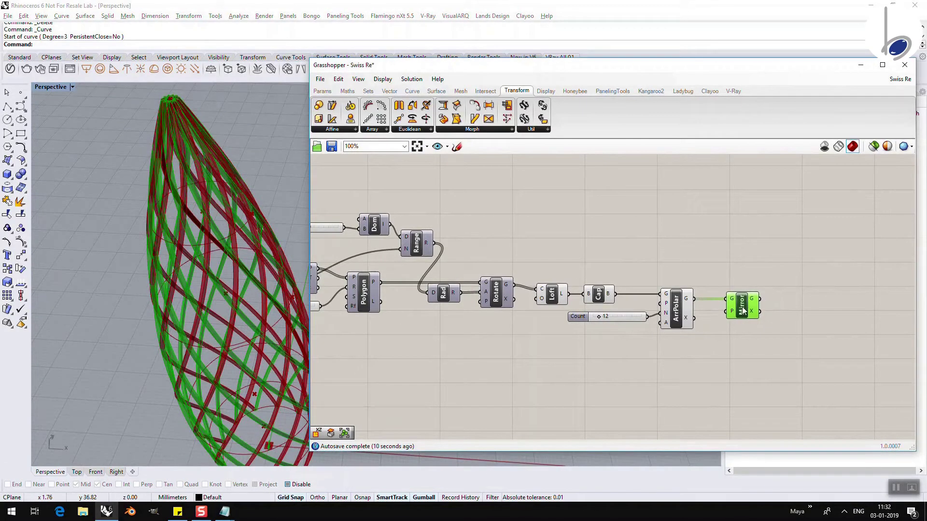
right_drag(474, 234, 703, 261)
right_drag(442, 225, 408, 223)
click(326, 208)
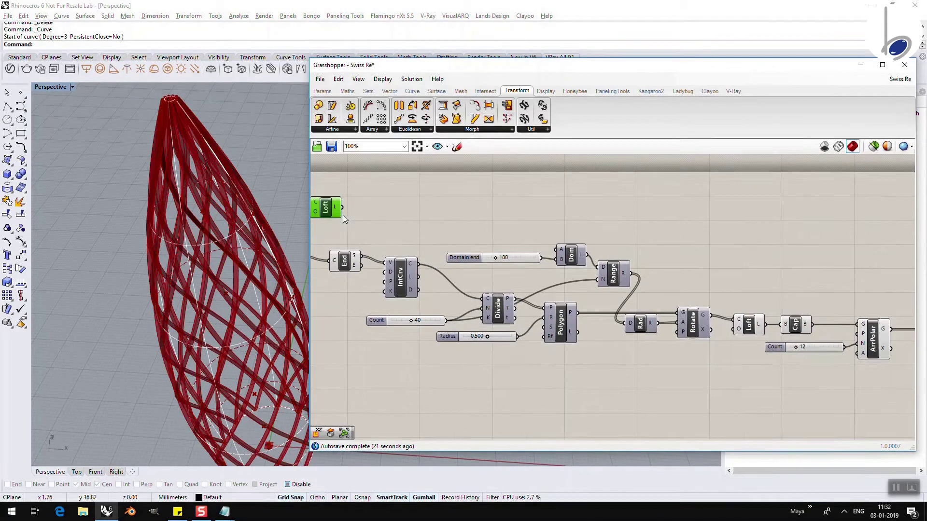
click(294, 210)
key(ctrl+z)
click(372, 208)
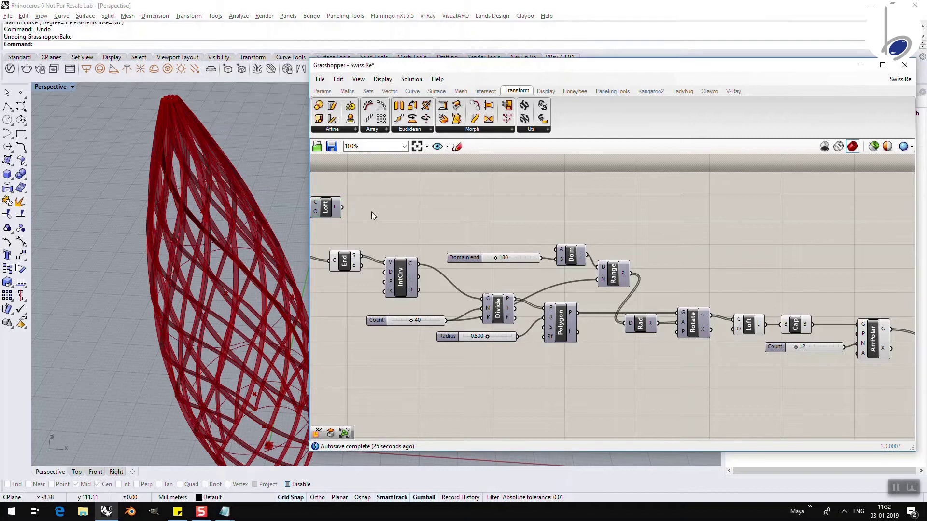
Add a Cap Holes component beside the tower body's Loft and connect the lofted surface to it.
click(437, 90)
click(541, 129)
click(584, 192)
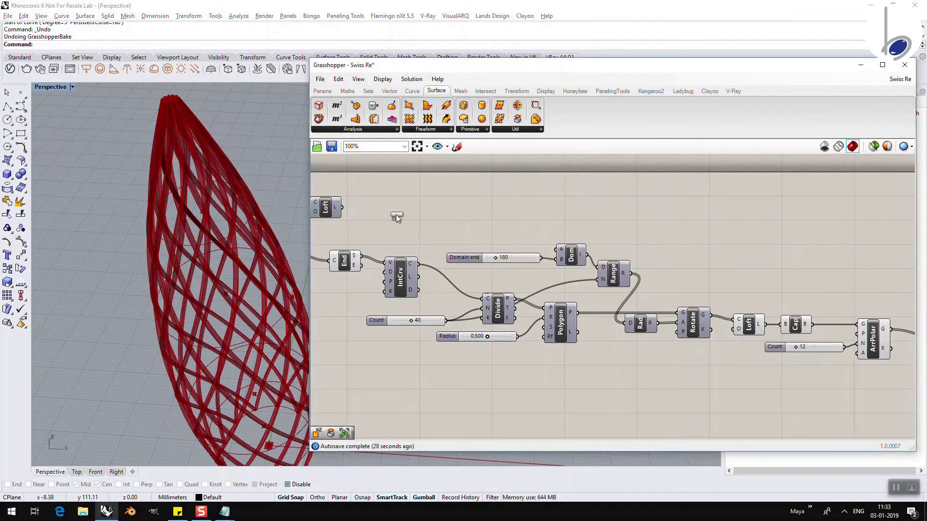
click(391, 205)
drag(342, 207, 380, 204)
Bake the capped tower body to Layer 05.
right_click(396, 209)
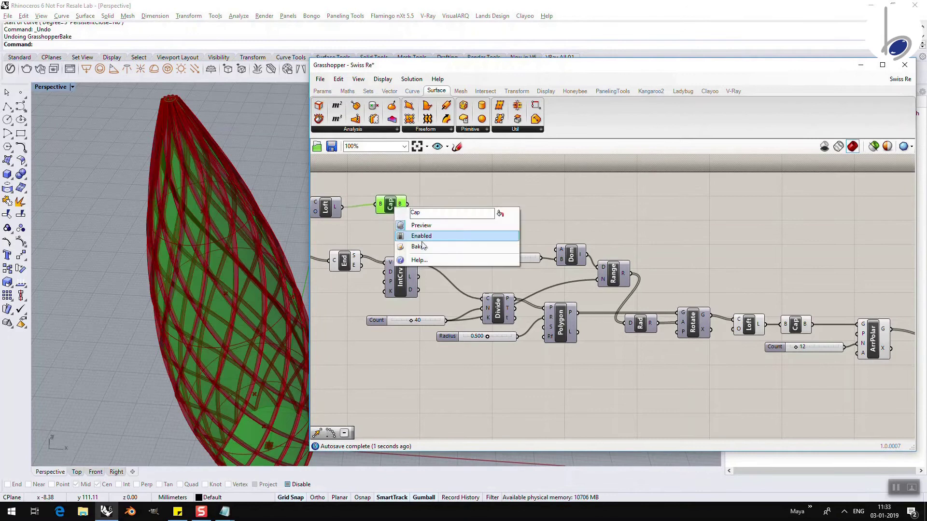
click(424, 245)
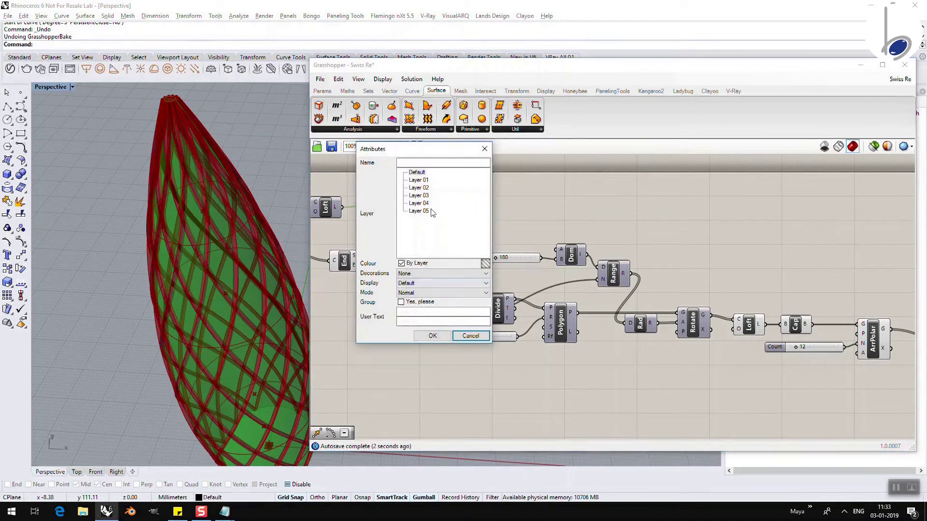
click(429, 211)
click(432, 335)
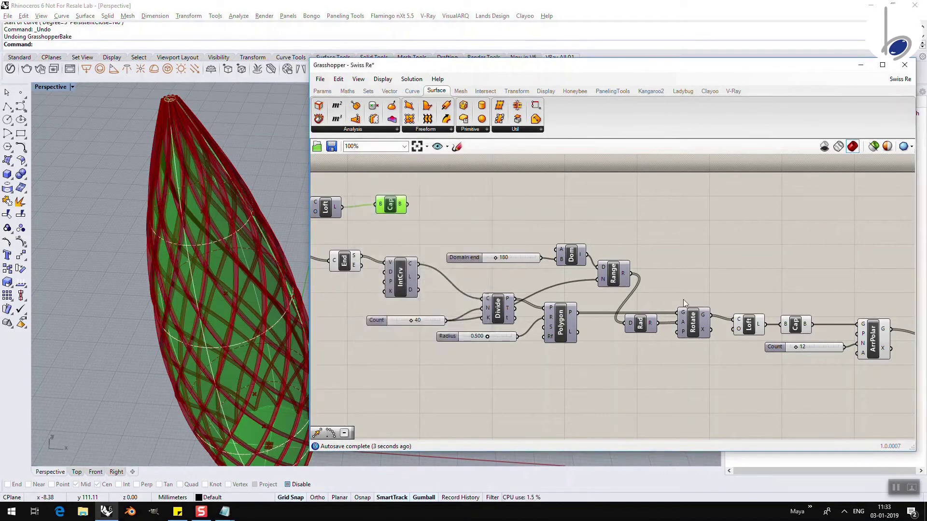
Move the Polar Array and Mirror components closer together on the canvas.
right_drag(700, 298, 380, 258)
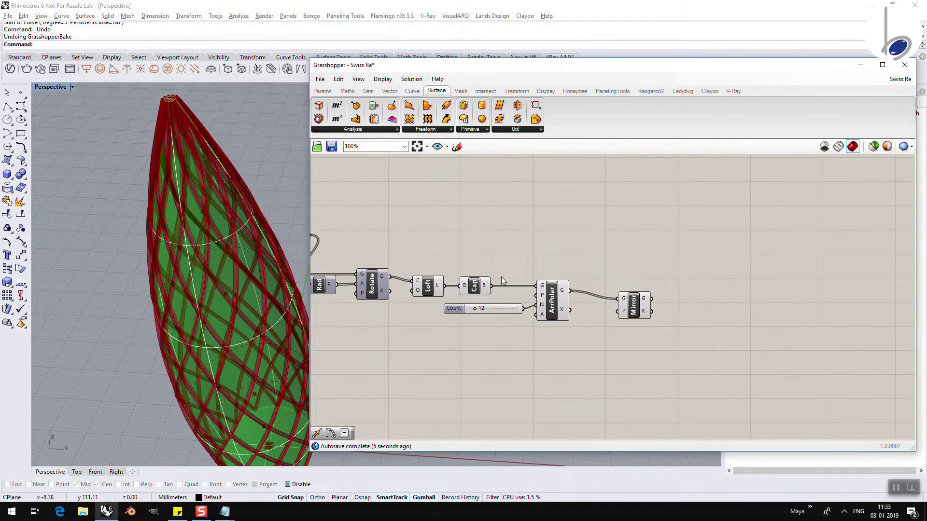
click(551, 300)
drag(559, 299, 566, 300)
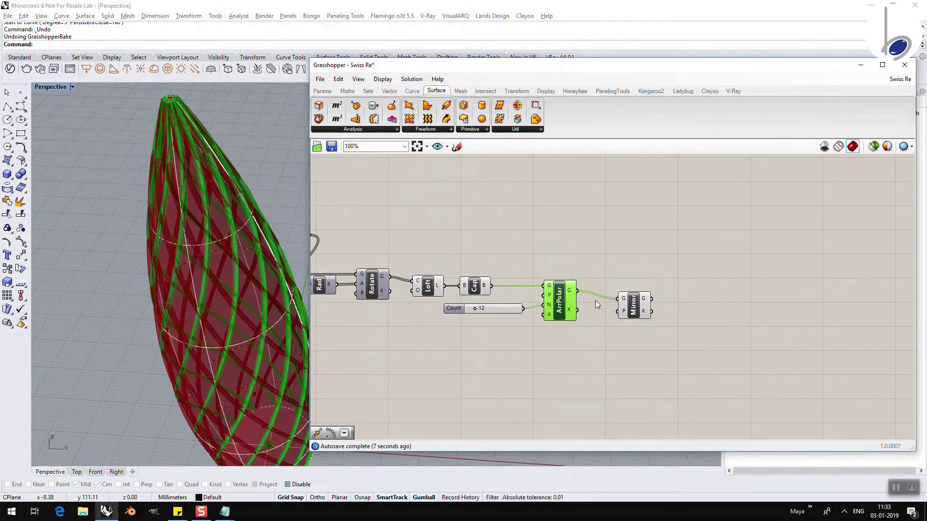
drag(639, 303, 619, 306)
click(612, 243)
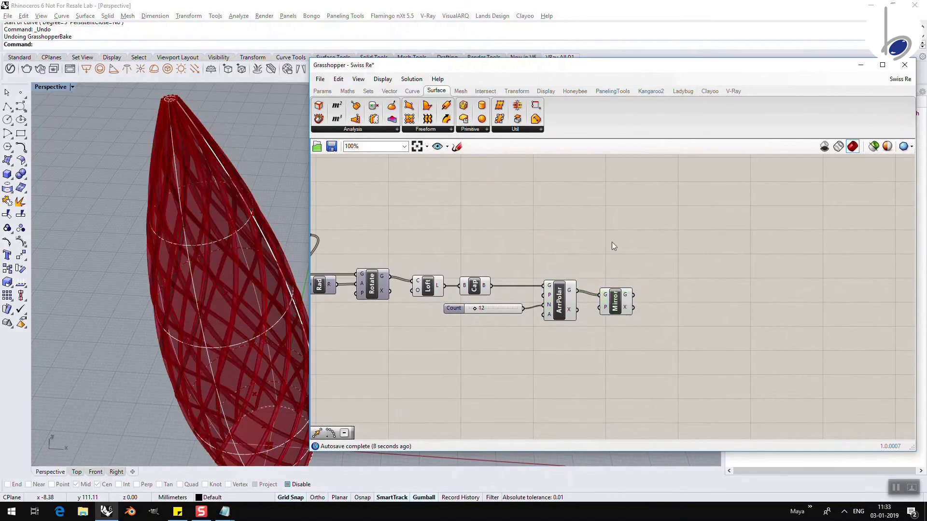
Add a Group component and connect both the Polar Array and Mirror geometry outputs to its objects input.
click(539, 130)
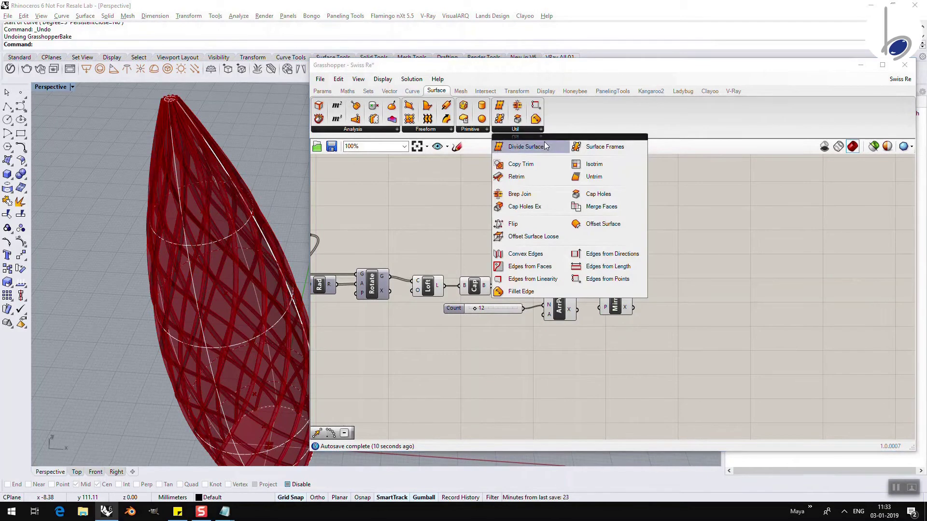
click(517, 92)
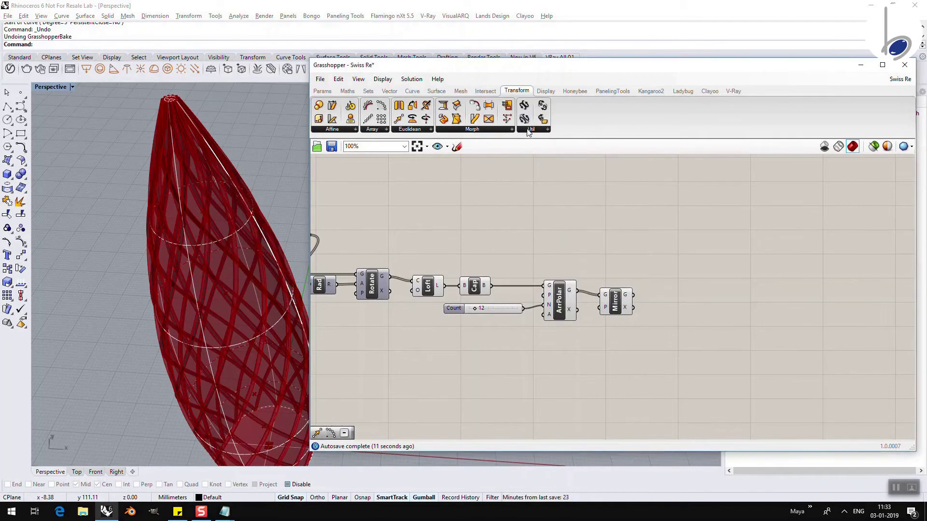
click(530, 130)
click(557, 220)
click(672, 260)
drag(578, 295, 650, 261)
shift+drag(635, 296, 653, 263)
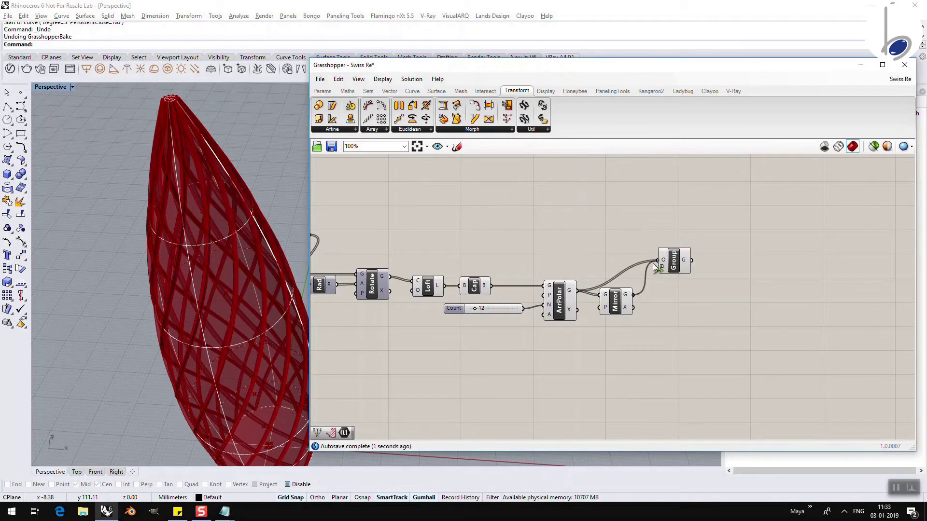
Bake the Group output to Layer 04 with grouping enabled and close Grasshopper.
click(685, 264)
right_click(685, 264)
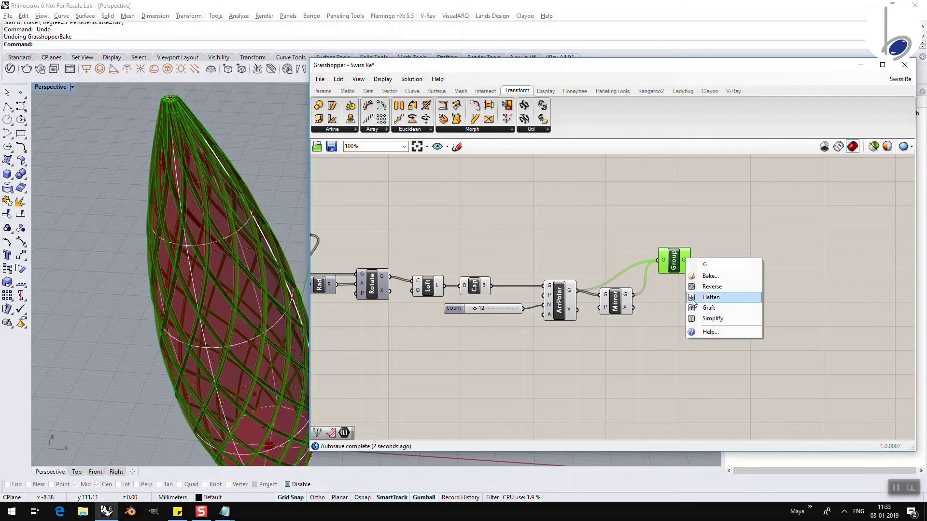
click(696, 276)
click(690, 235)
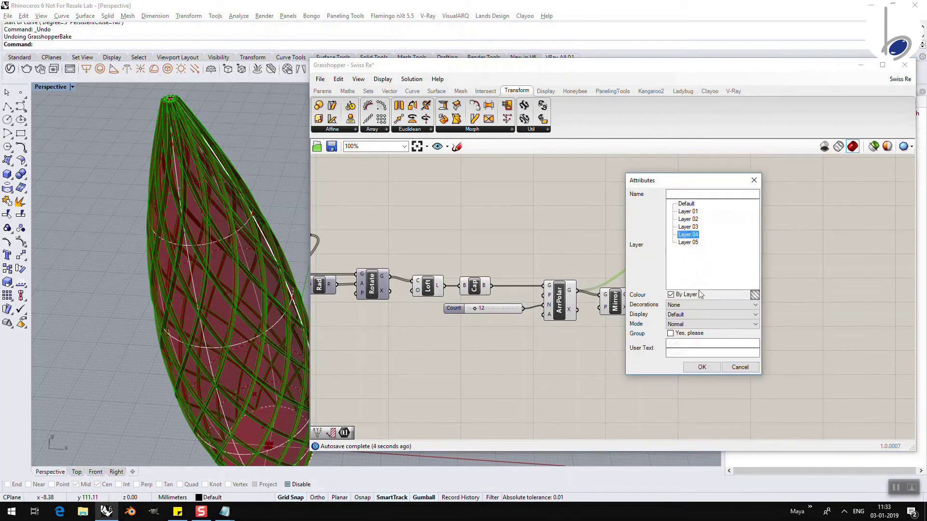
click(690, 333)
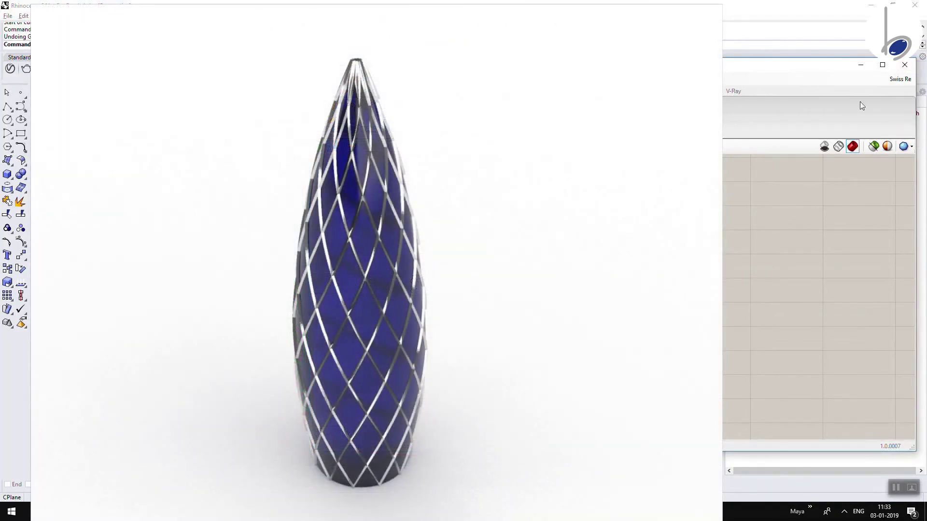
click(904, 65)
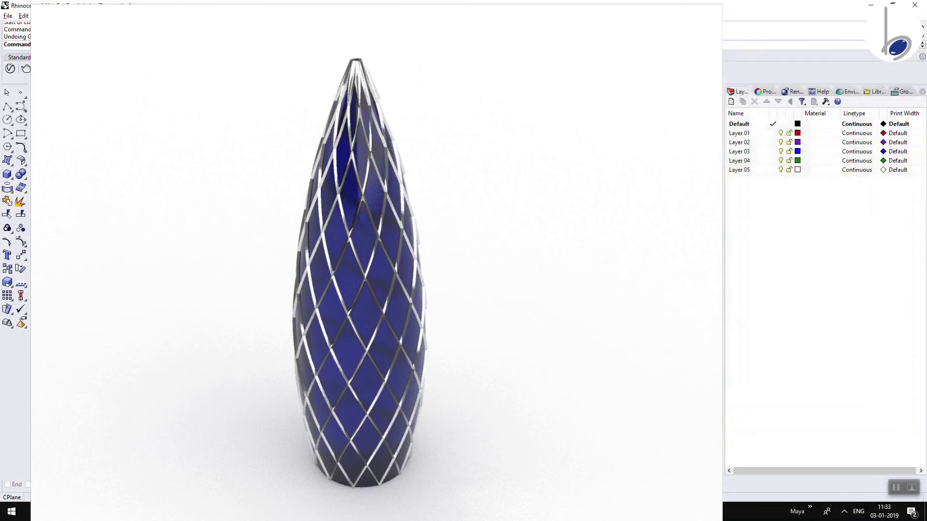